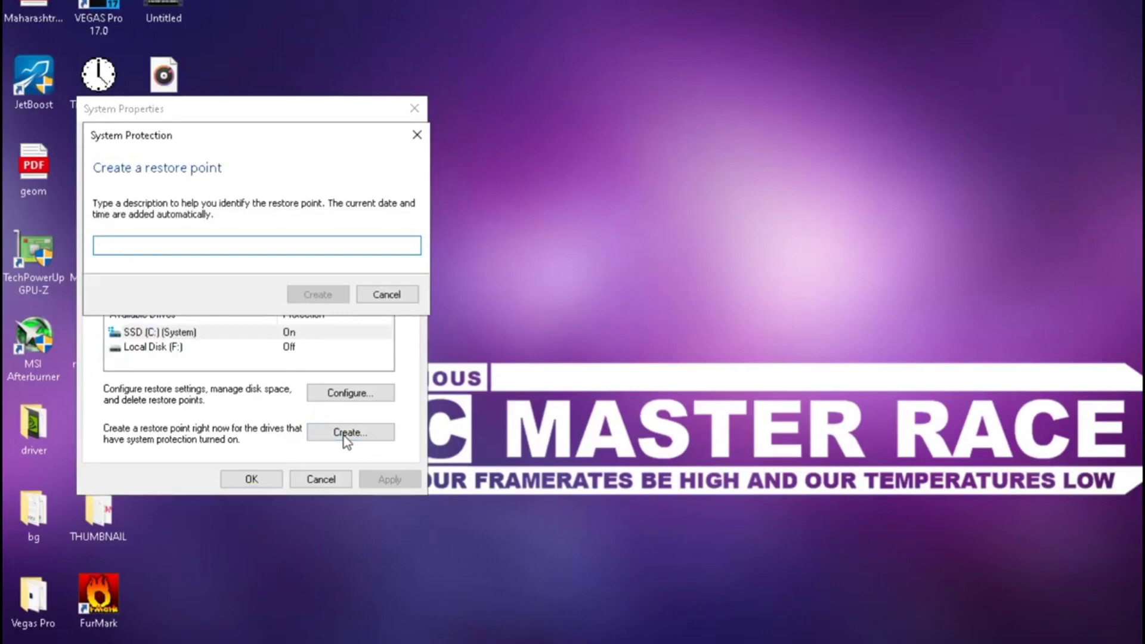
Create a system restore point with the description "Windows 10" and dismiss the confirmation.
type("Windows 10")
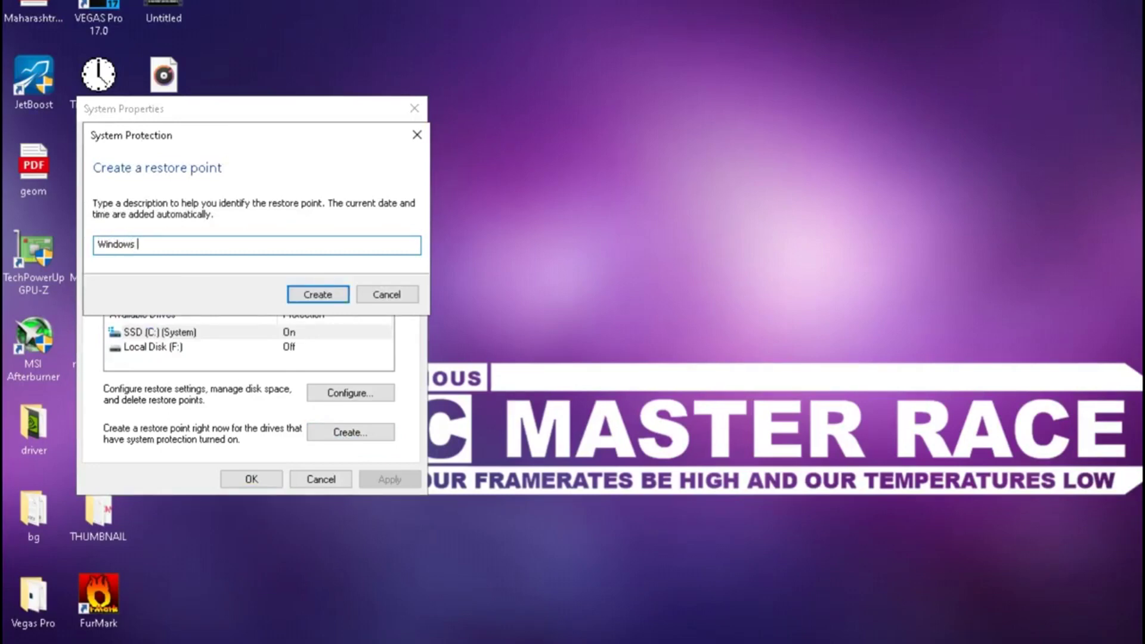
left_click(334, 294)
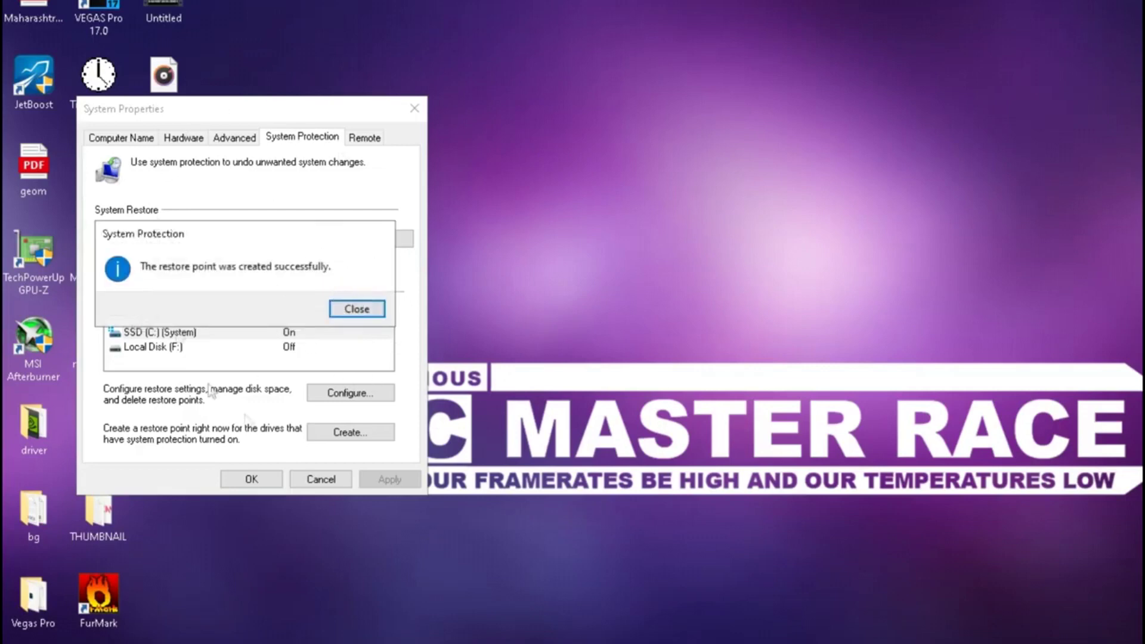
left_click(353, 311)
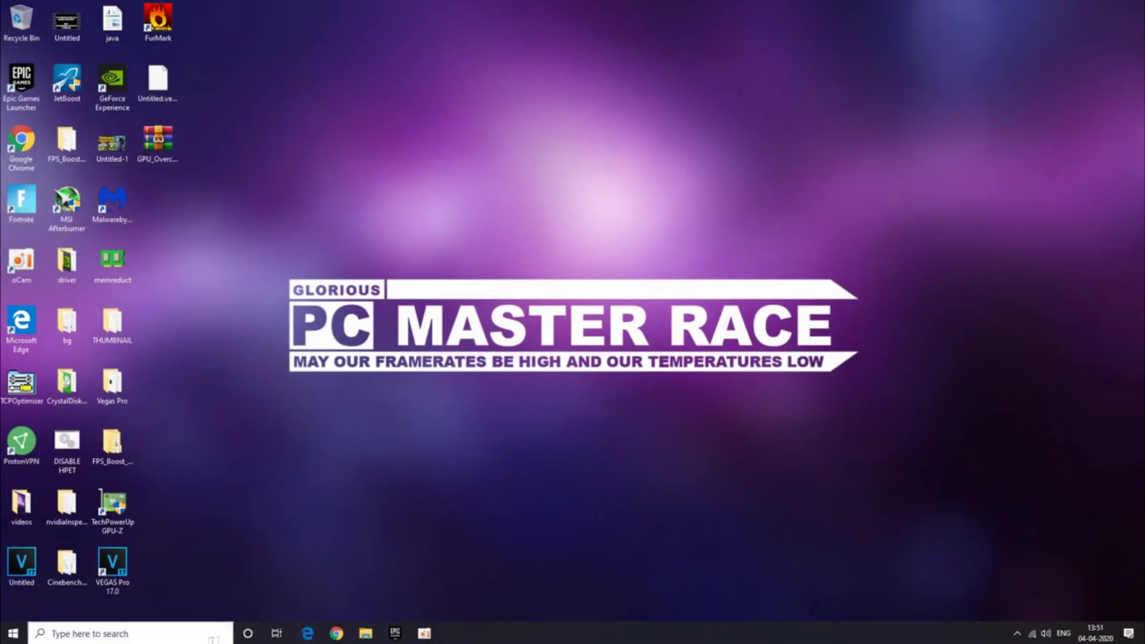
Open Control Panel, go to the System page under System and Security, and bring up its advanced system settings.
left_click(171, 636)
type("control")
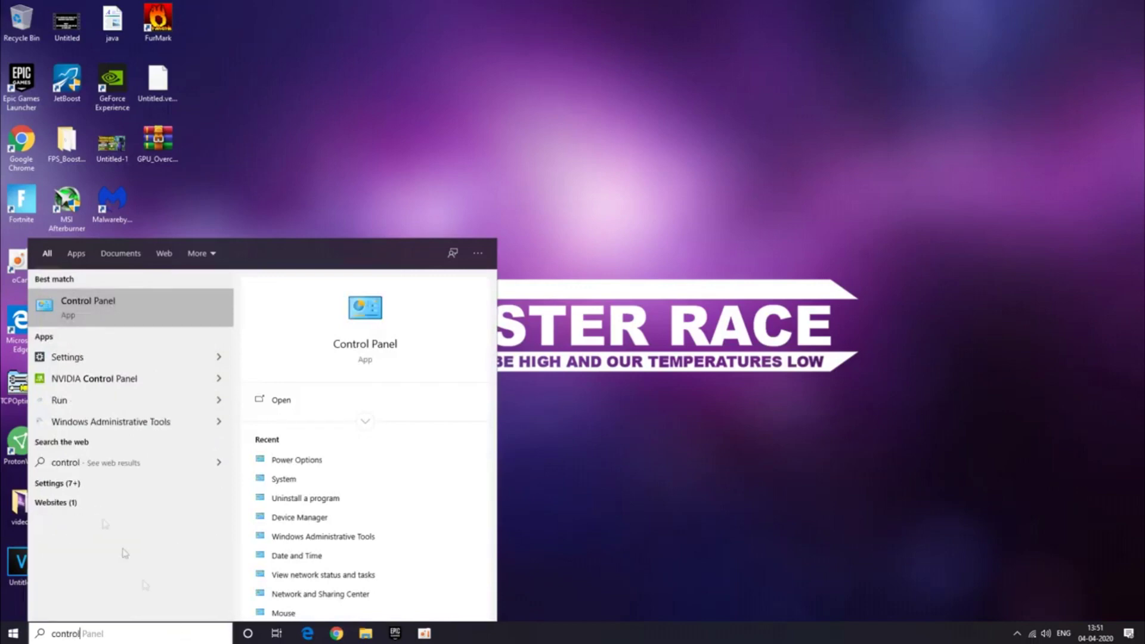
left_click(107, 310)
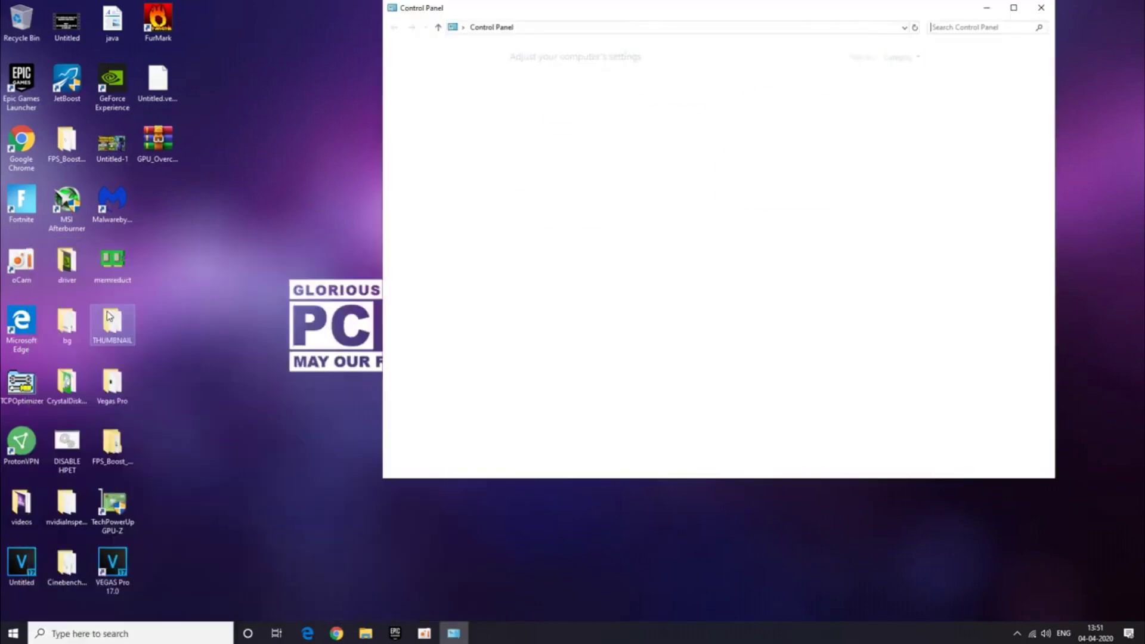
left_click(1014, 8)
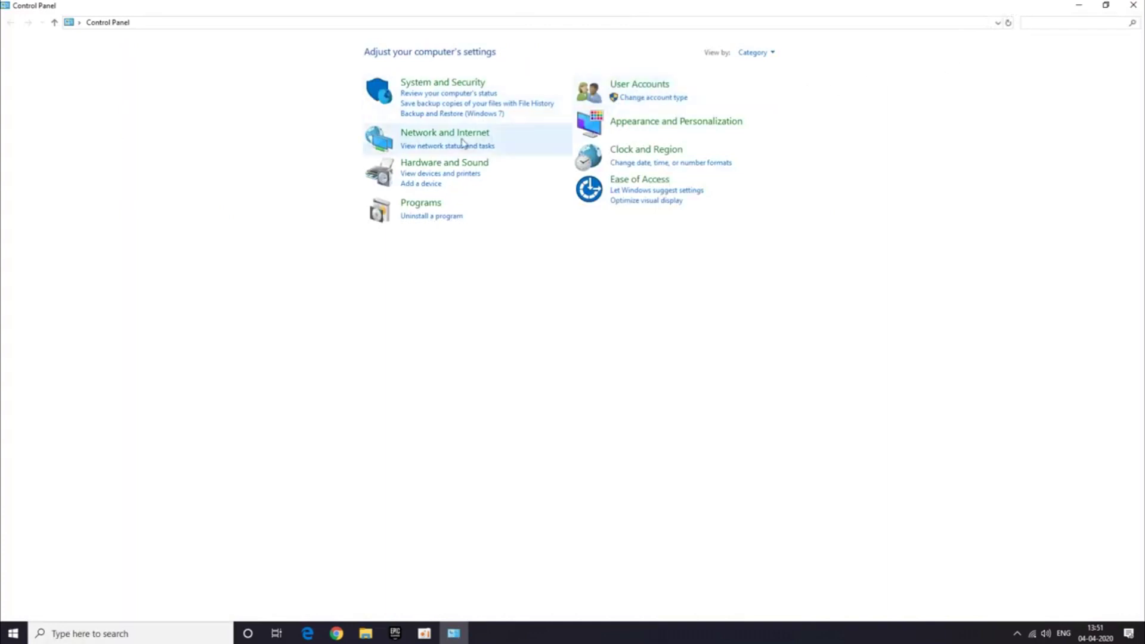
left_click(451, 83)
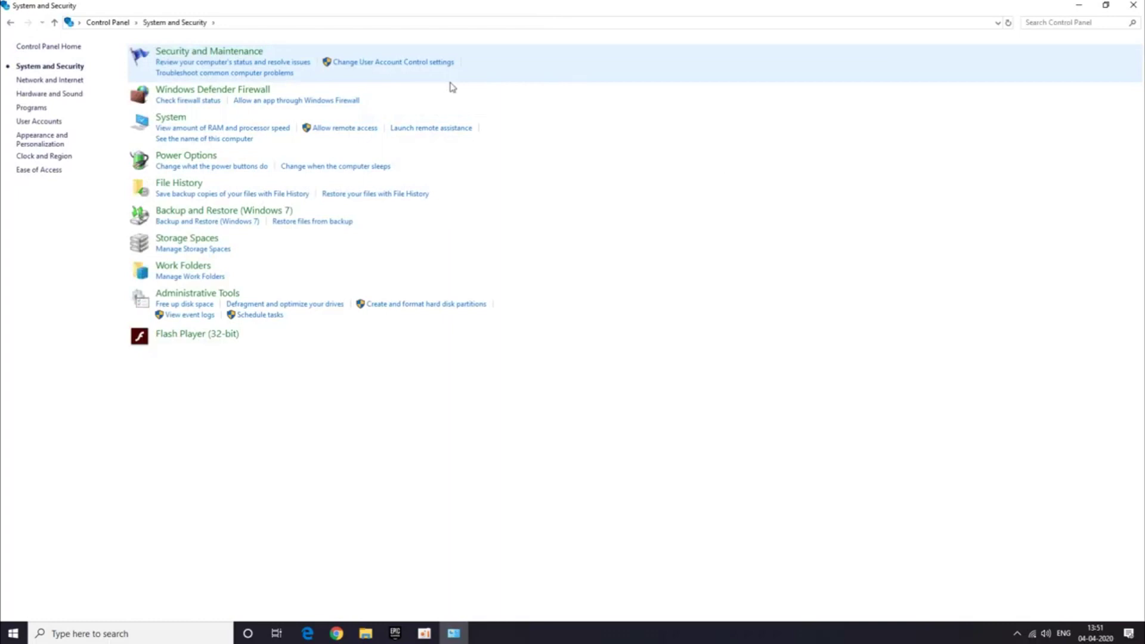
left_click(166, 119)
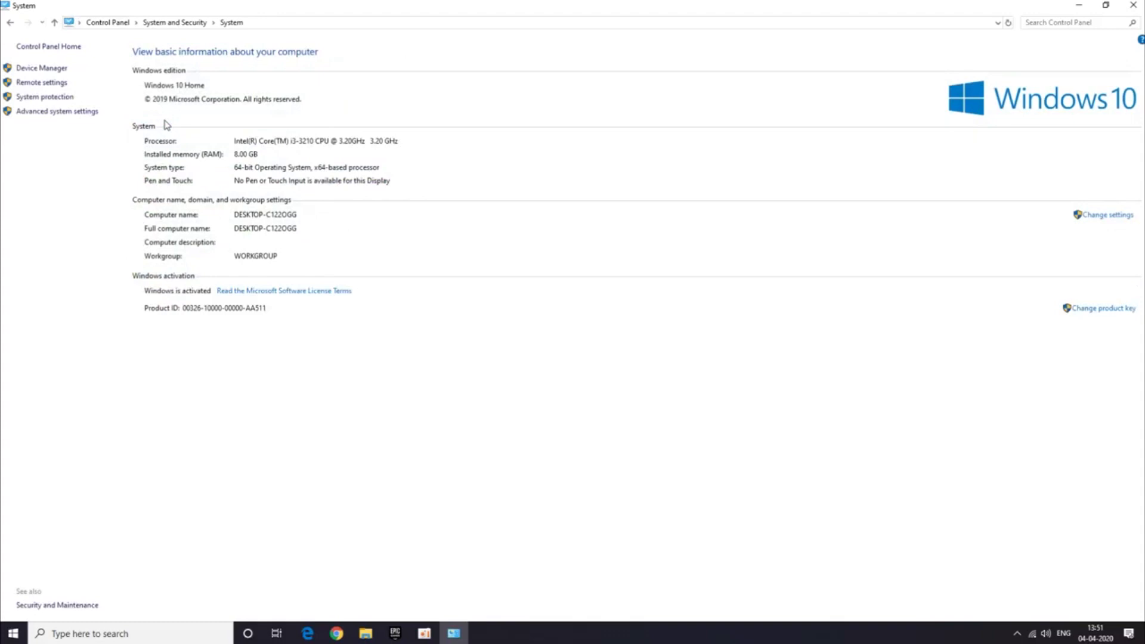
left_click(43, 112)
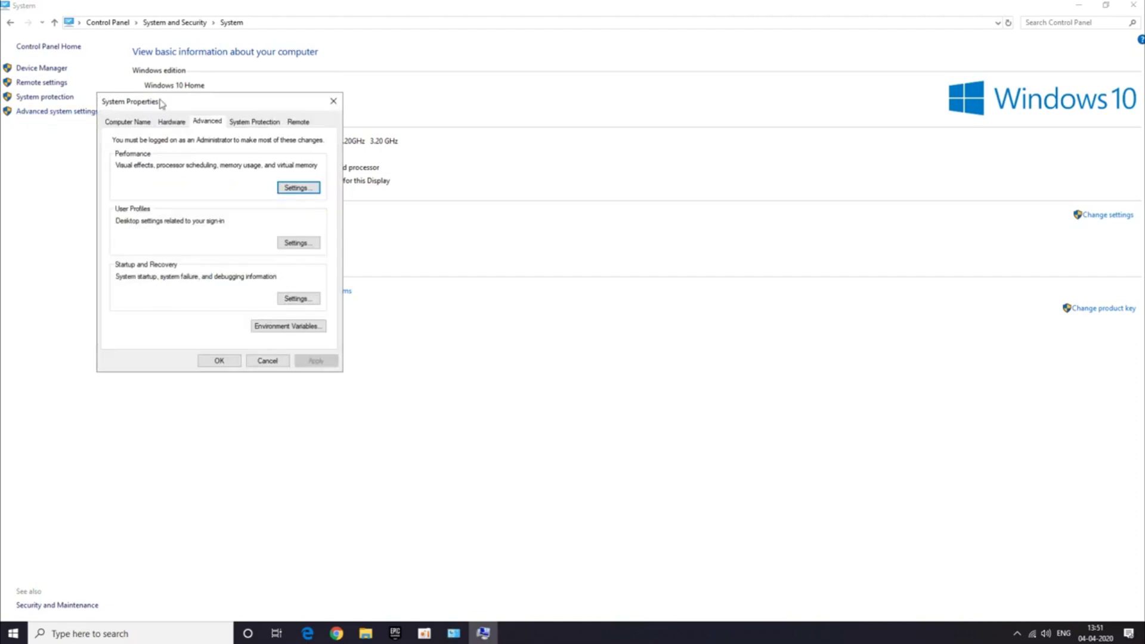
left_click_drag(142, 104, 460, 137)
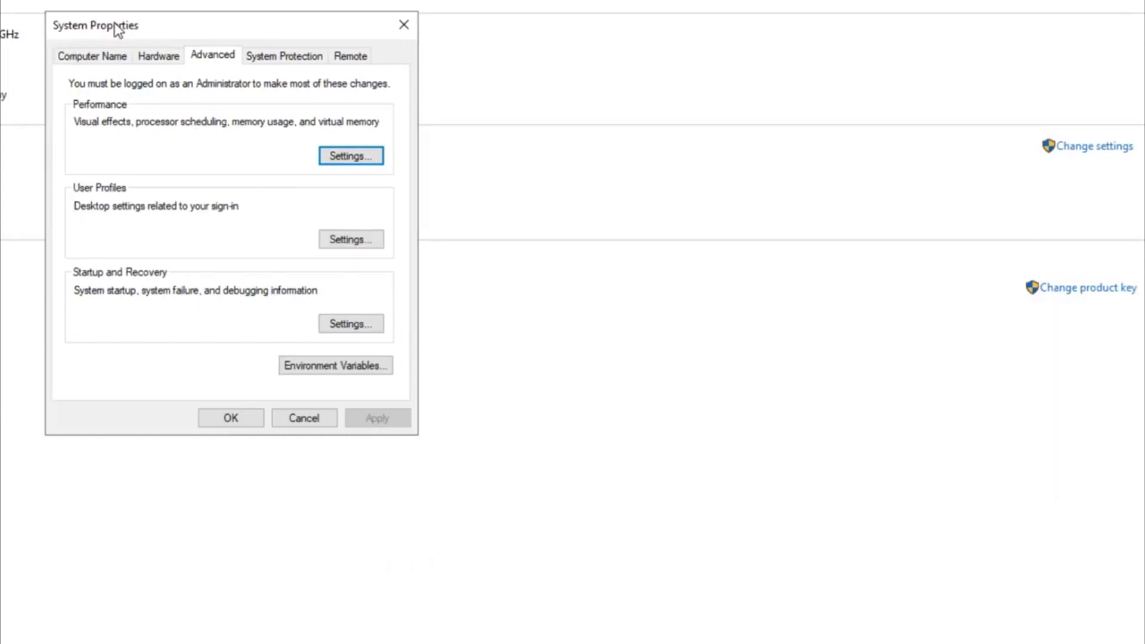
Set the Windows visual effects to "Adjust for best performance" in the Performance Options and apply the change.
left_click(348, 157)
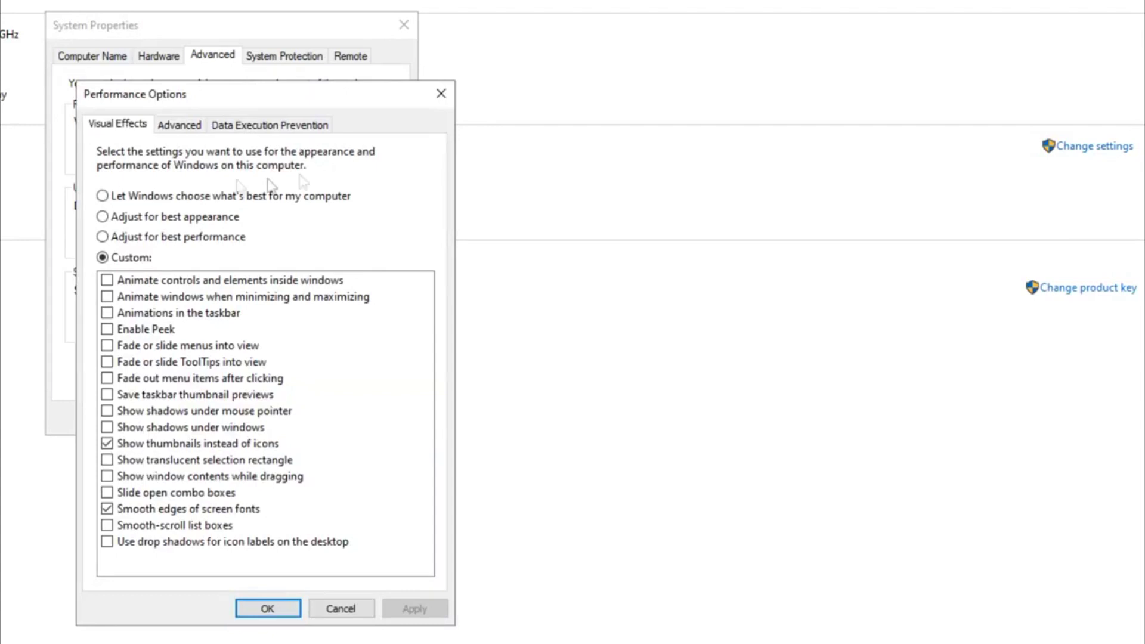
left_click(104, 238)
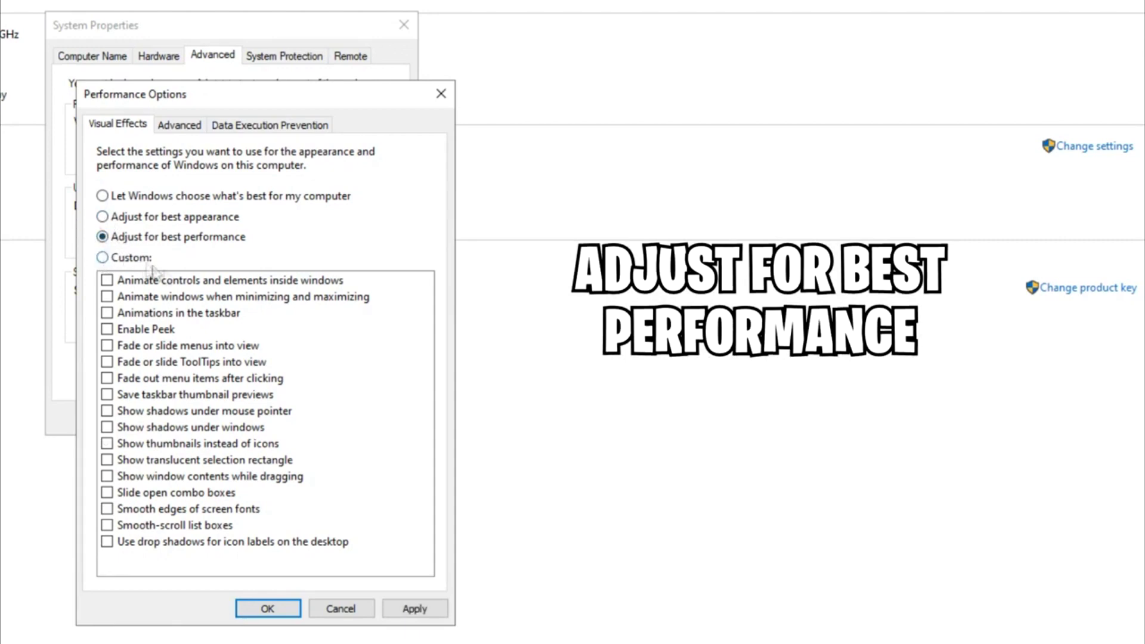
left_click(427, 610)
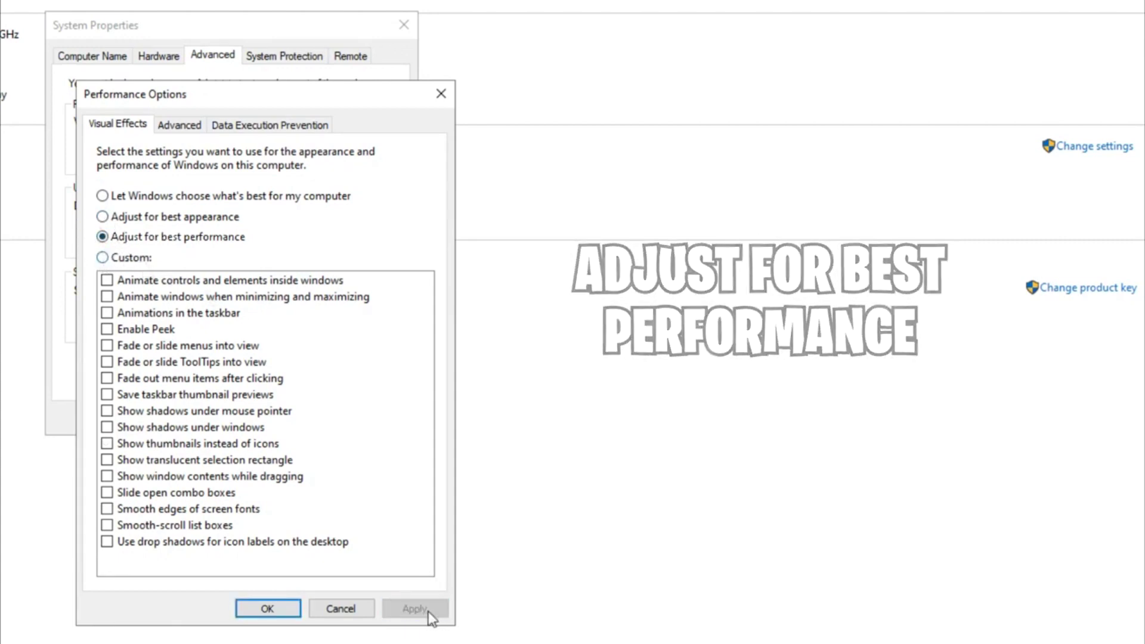
left_click(267, 610)
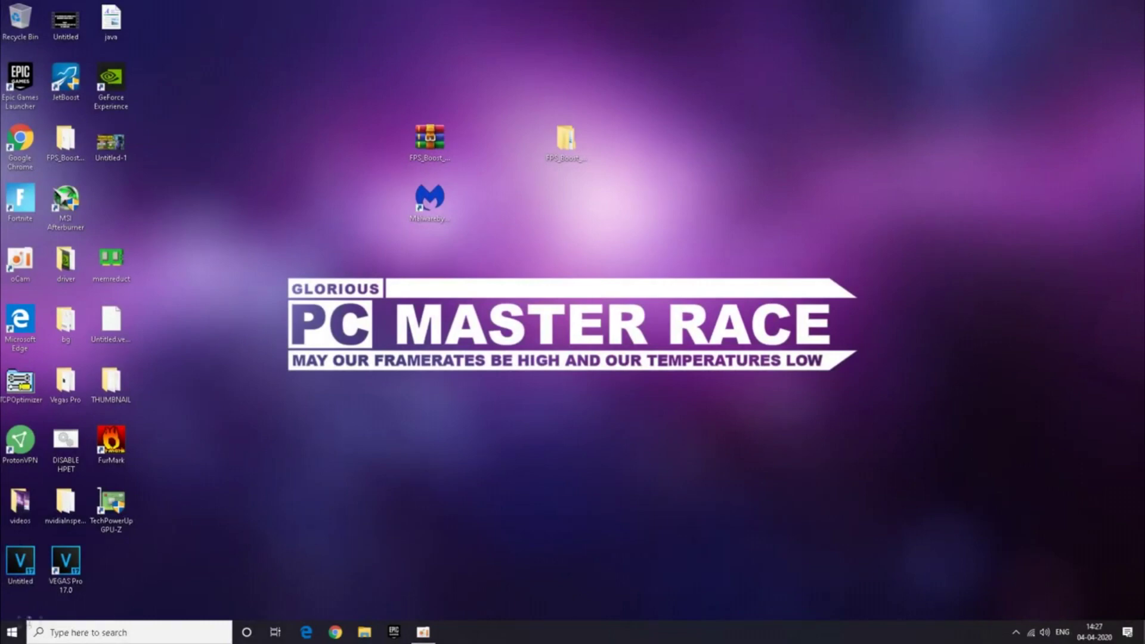
Turn off the app execution aliases for Xbox Game Bar, Microsoft Edge and both App Installer entries in Windows Settings, and close Settings.
right_click(18, 637)
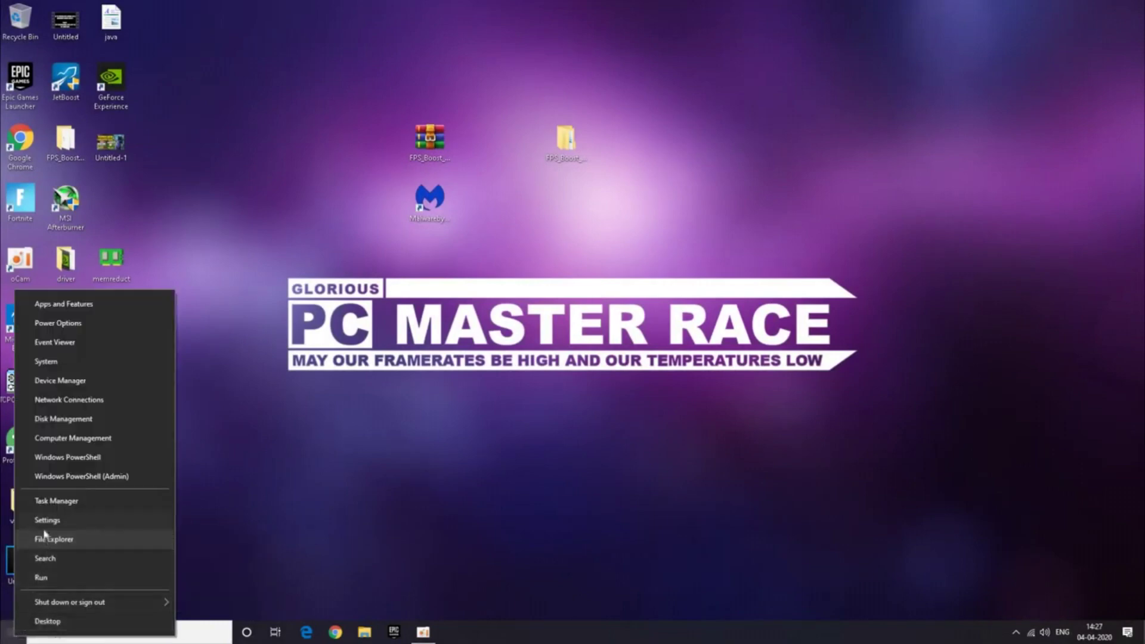
left_click(82, 519)
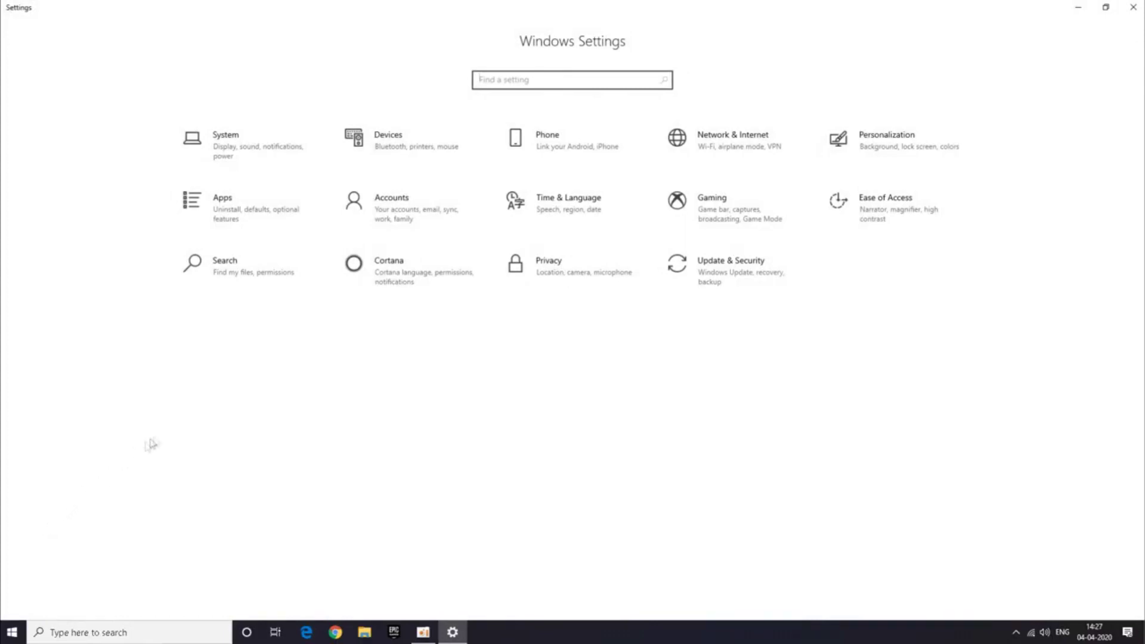
left_click(235, 220)
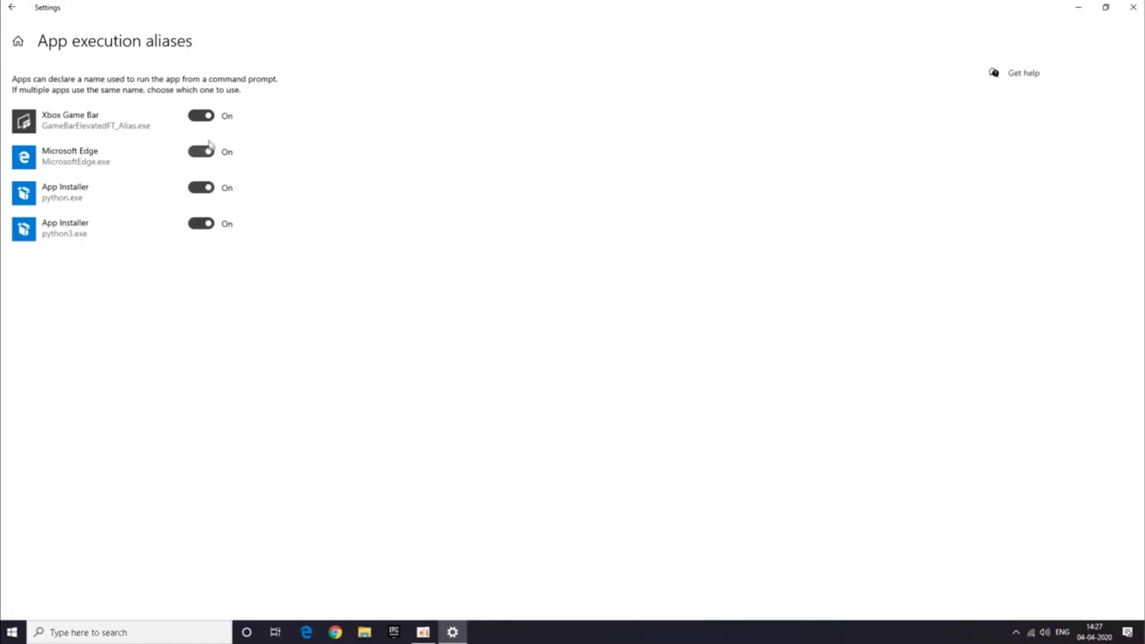
left_click(201, 118)
left_click(202, 152)
left_click(201, 190)
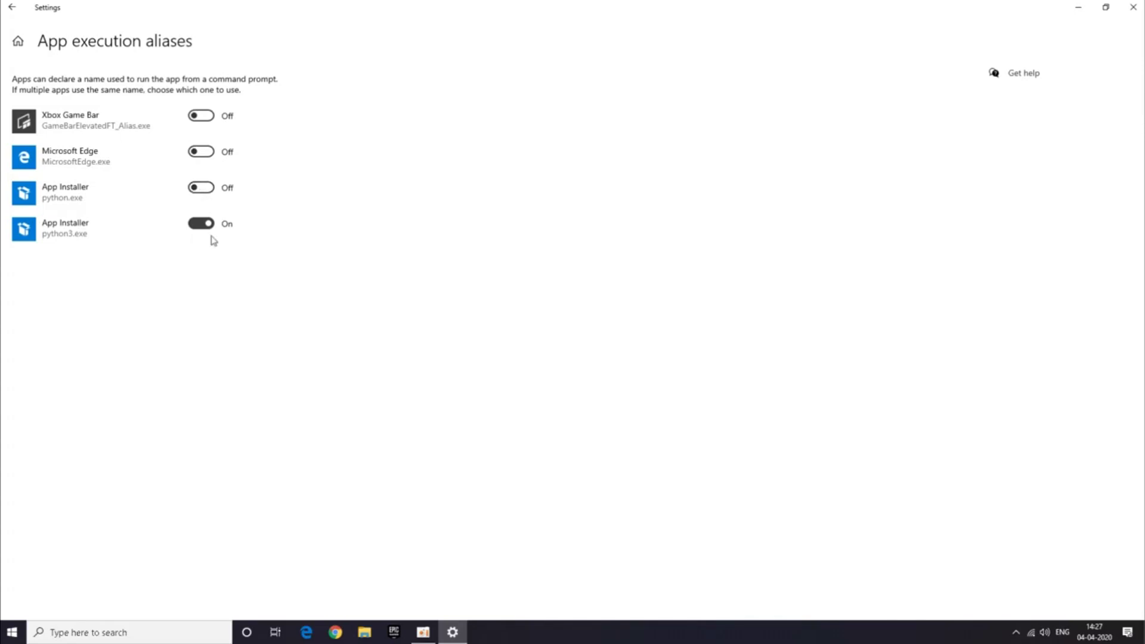
left_click(202, 225)
left_click(1133, 8)
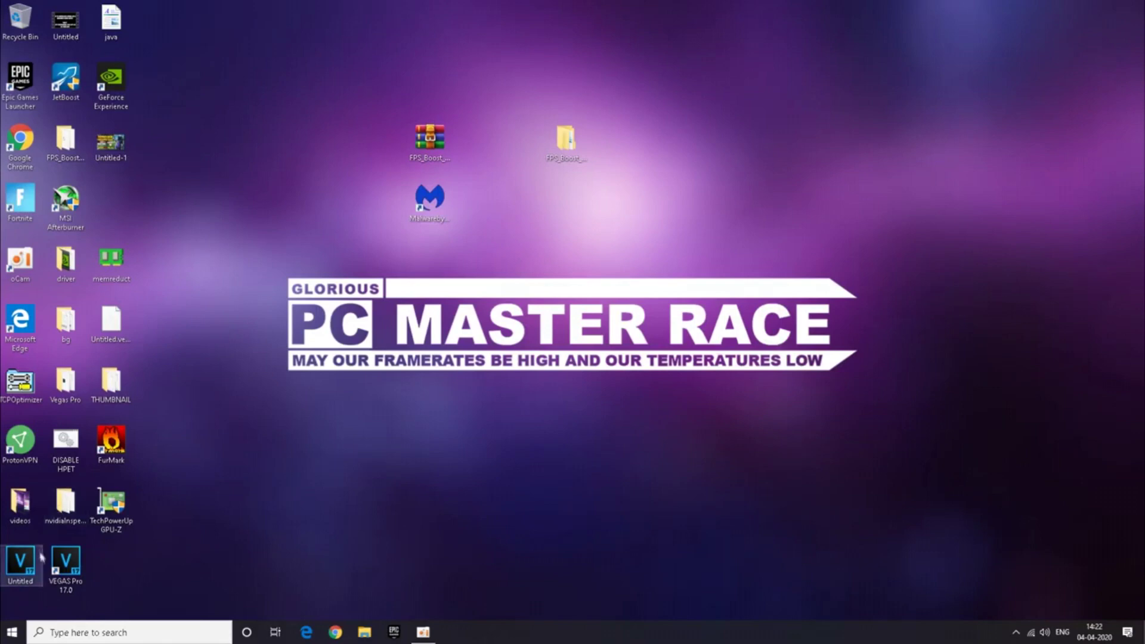
Search for Task Manager, open it and maximize its window.
left_click(105, 630)
type("ta")
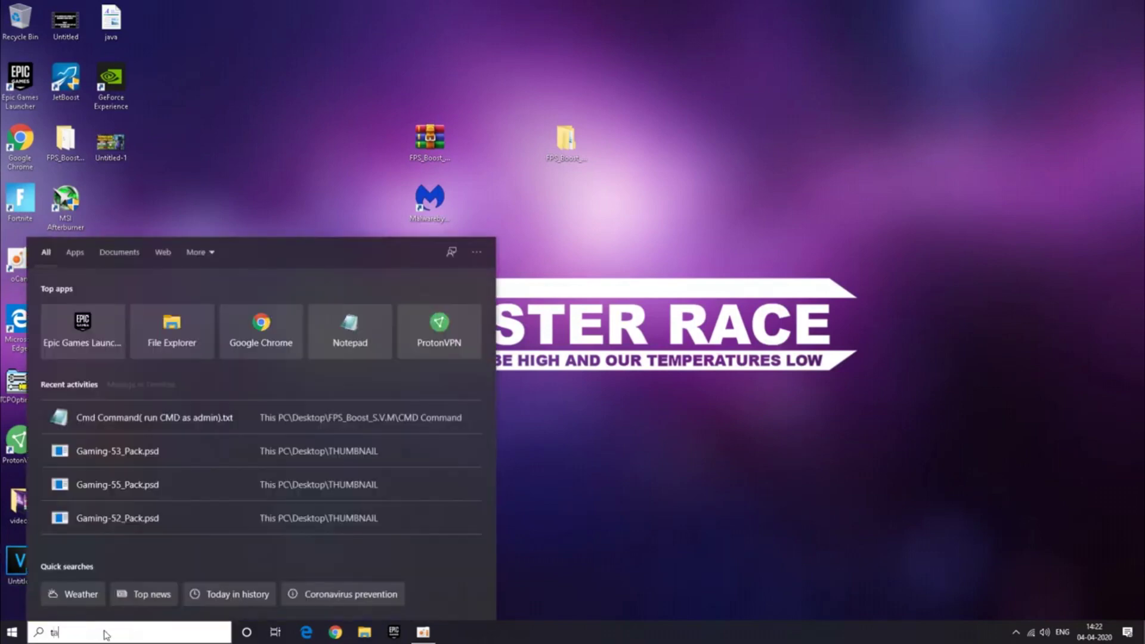
type("sk mana")
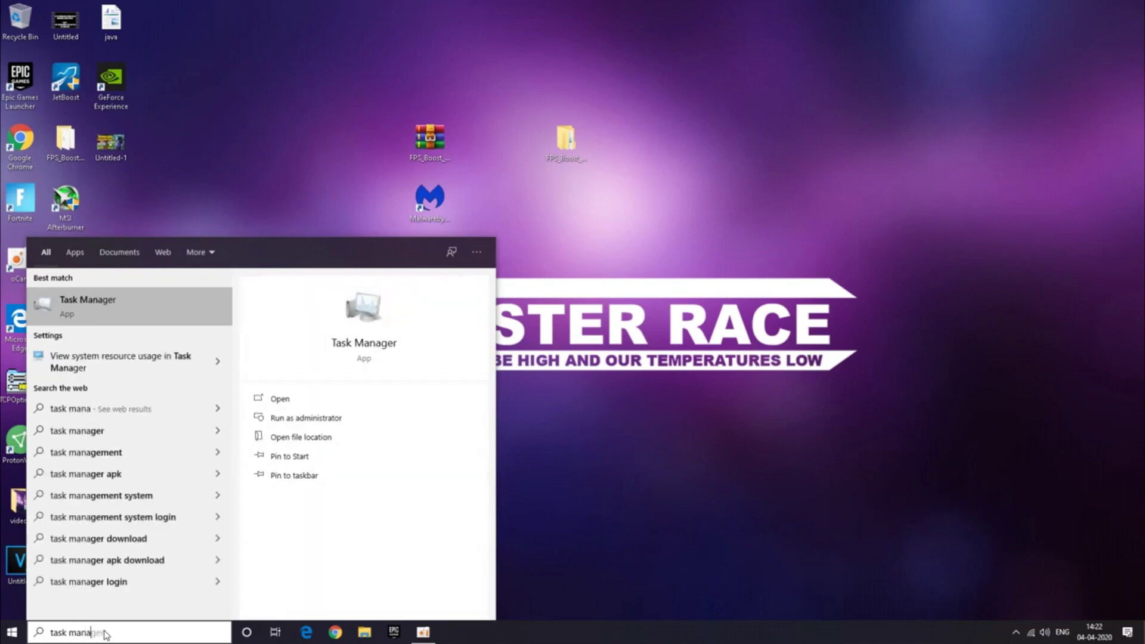
type("ger")
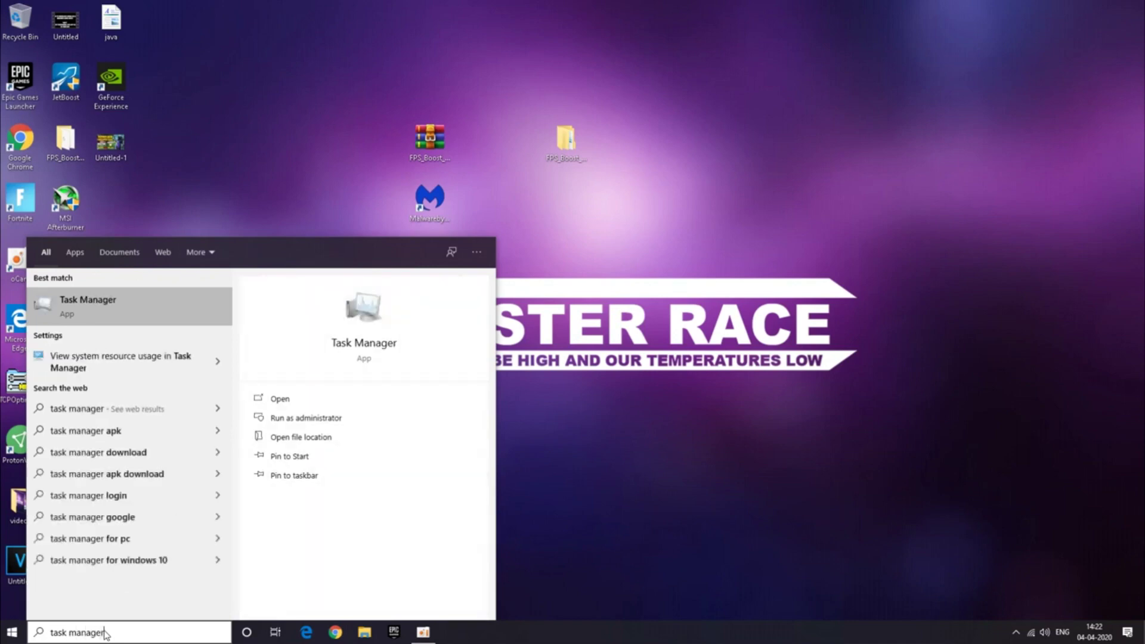
left_click(86, 321)
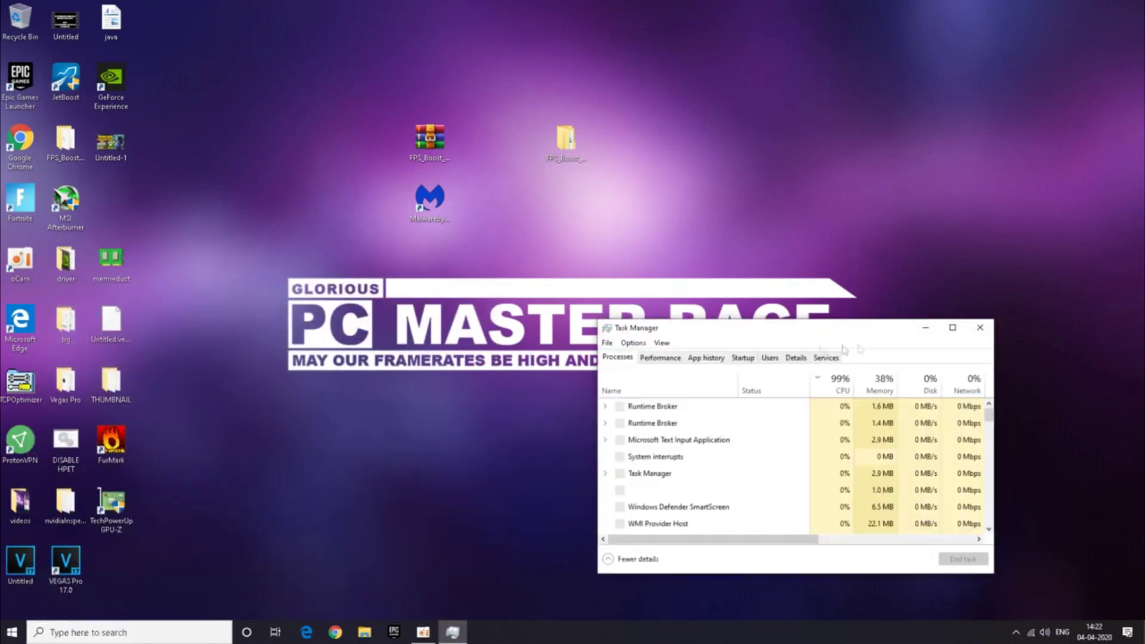
left_click(953, 328)
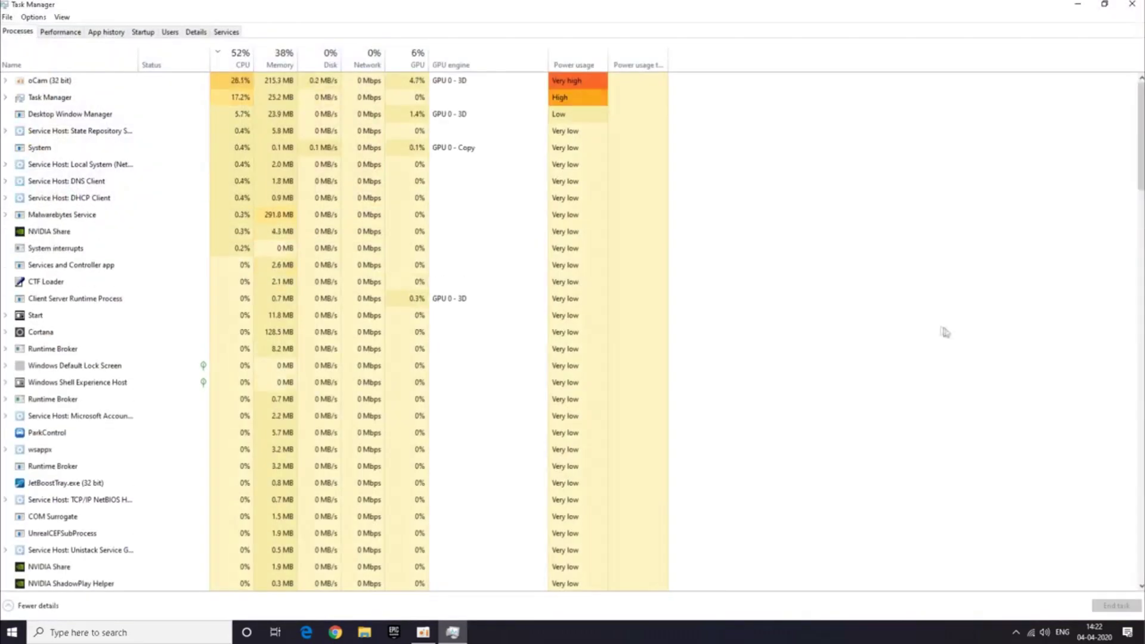
Disable the HideConsole, Windows Security notification and Windscribe startup entries, and close Task Manager.
left_click(143, 33)
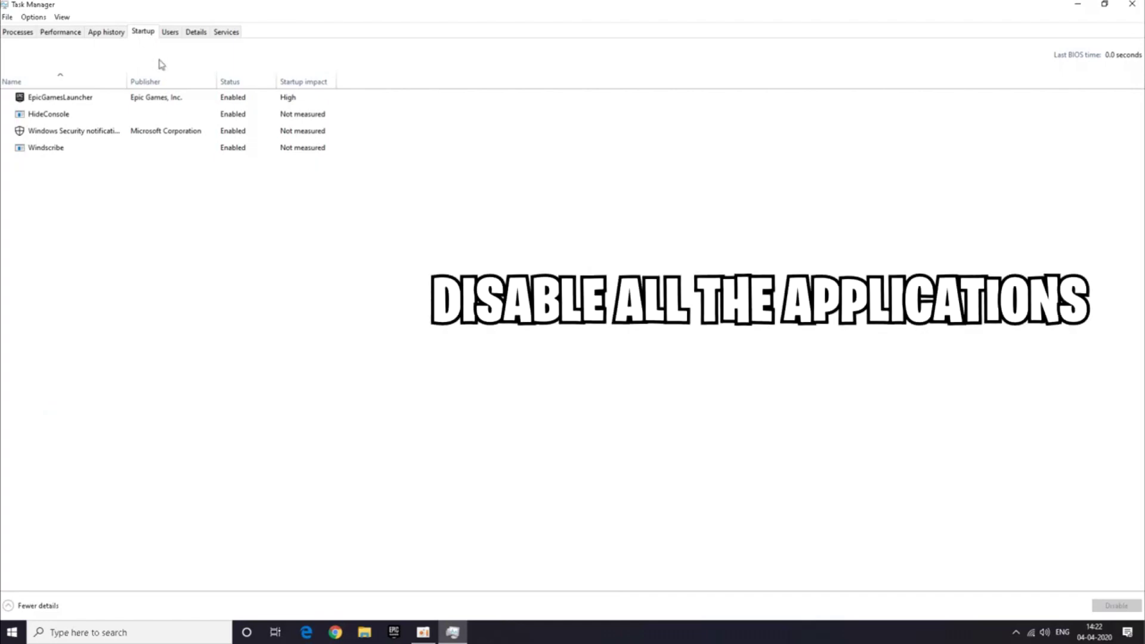
right_click(216, 115)
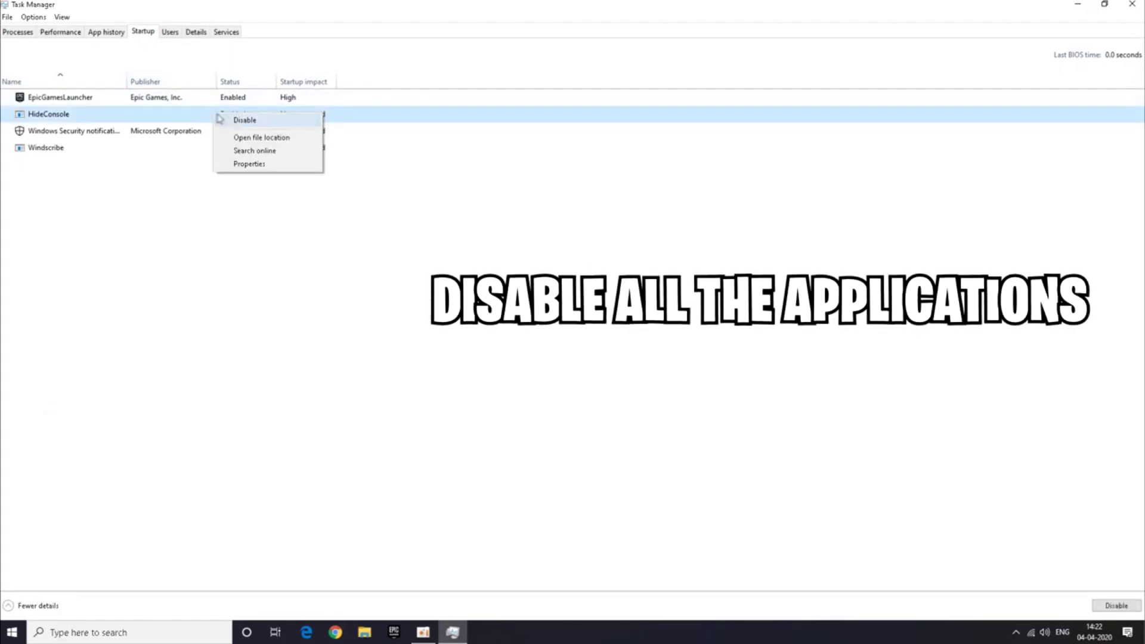
left_click(245, 120)
left_click(238, 132)
right_click(245, 135)
left_click(246, 137)
left_click(243, 151)
right_click(244, 152)
left_click(250, 158)
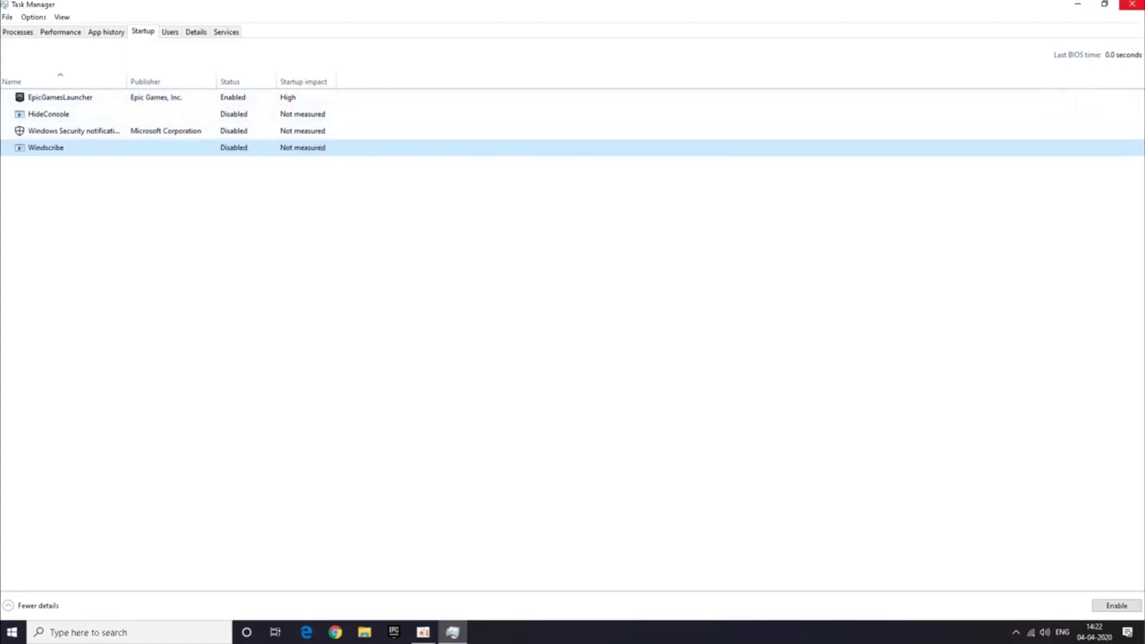
left_click(1132, 4)
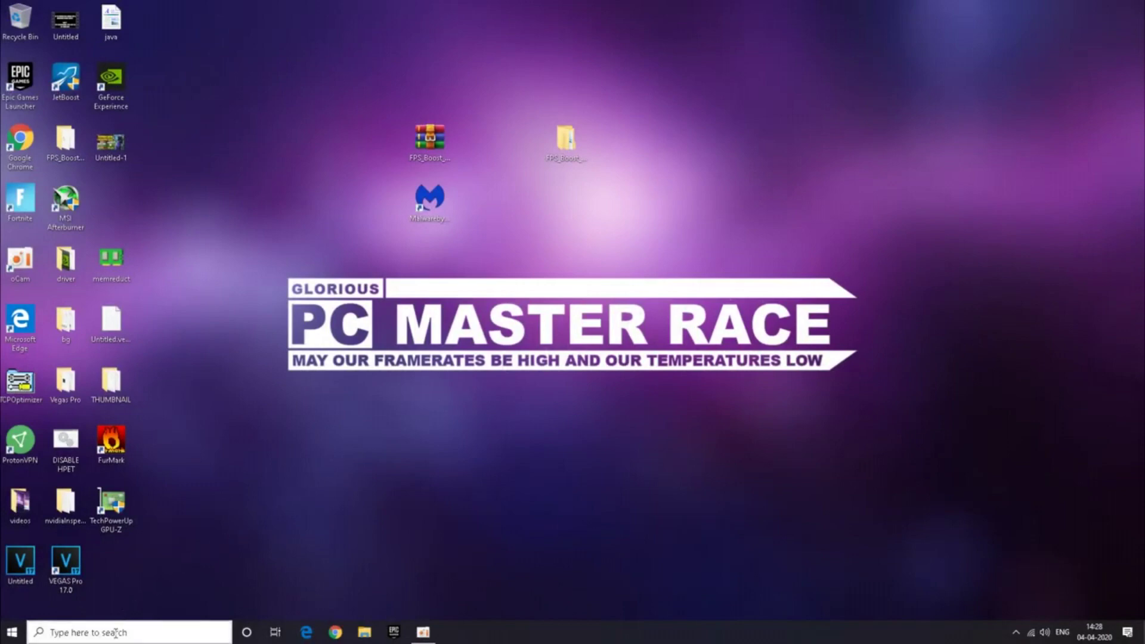
Open Device Manager and maximize its window.
right_click(10, 633)
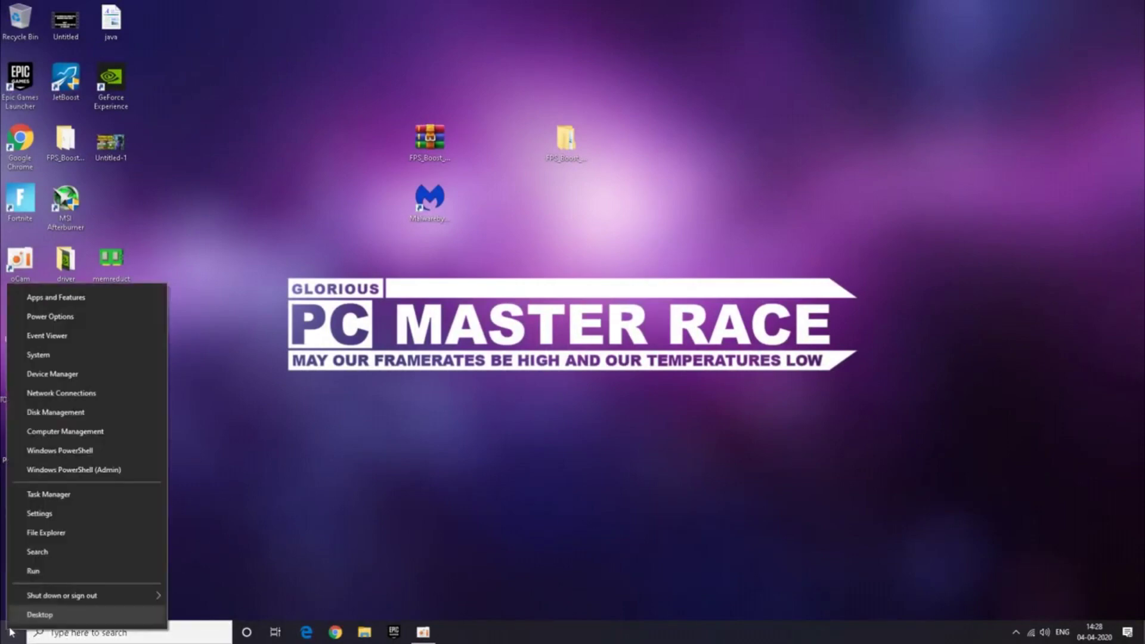
left_click(62, 379)
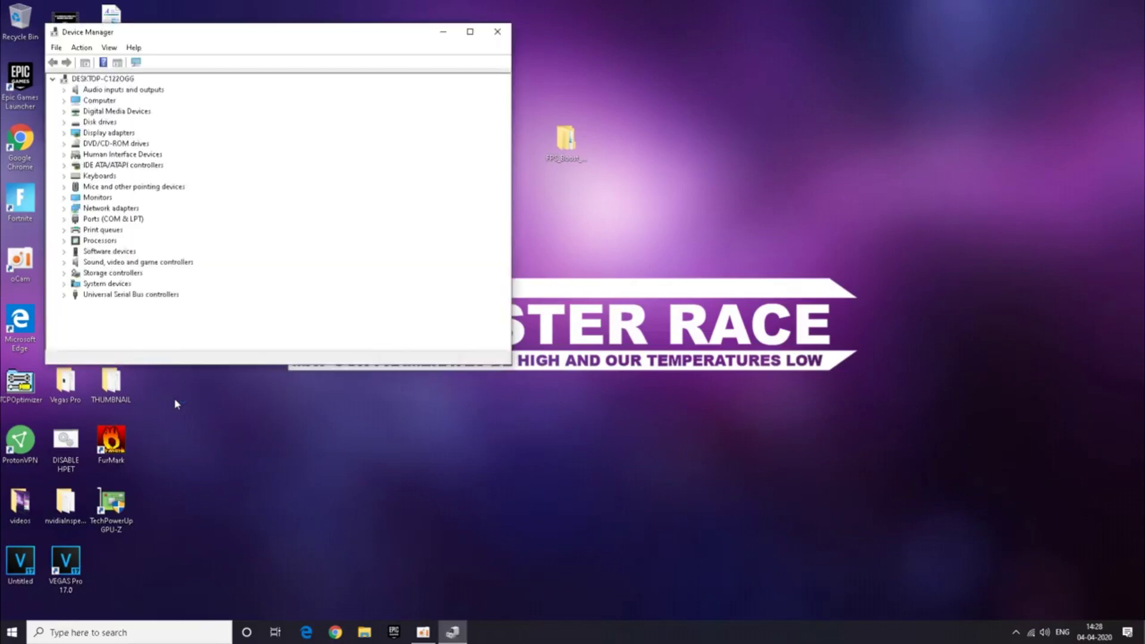
left_click(472, 37)
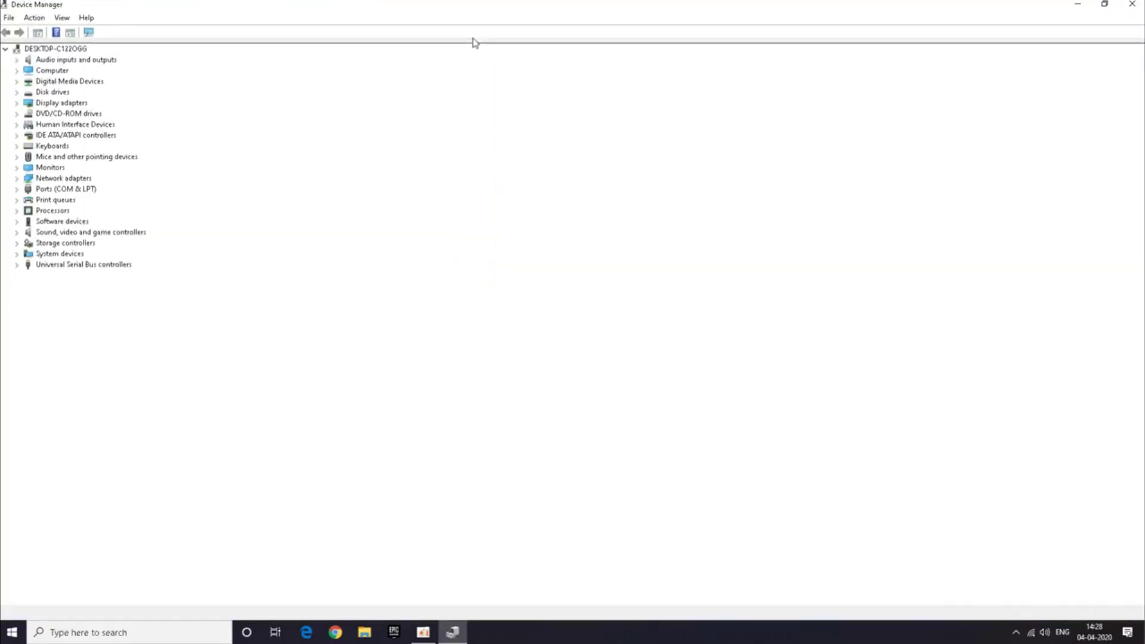
Disable the High precision event timer under System devices and confirm disabling it.
left_click(17, 267)
left_click(17, 265)
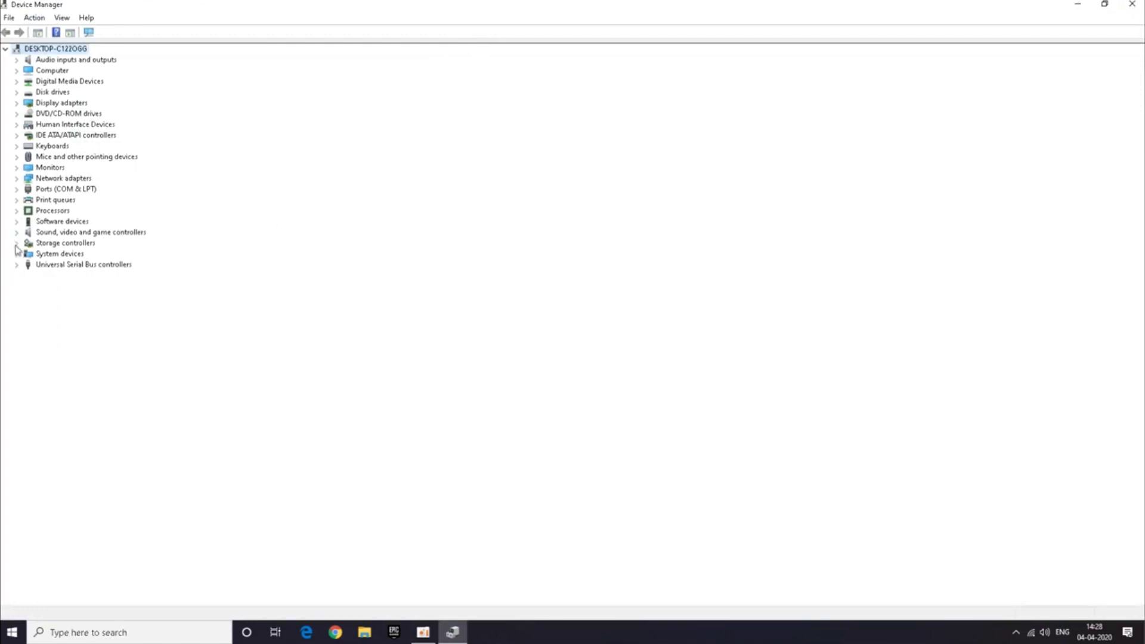
left_click(16, 254)
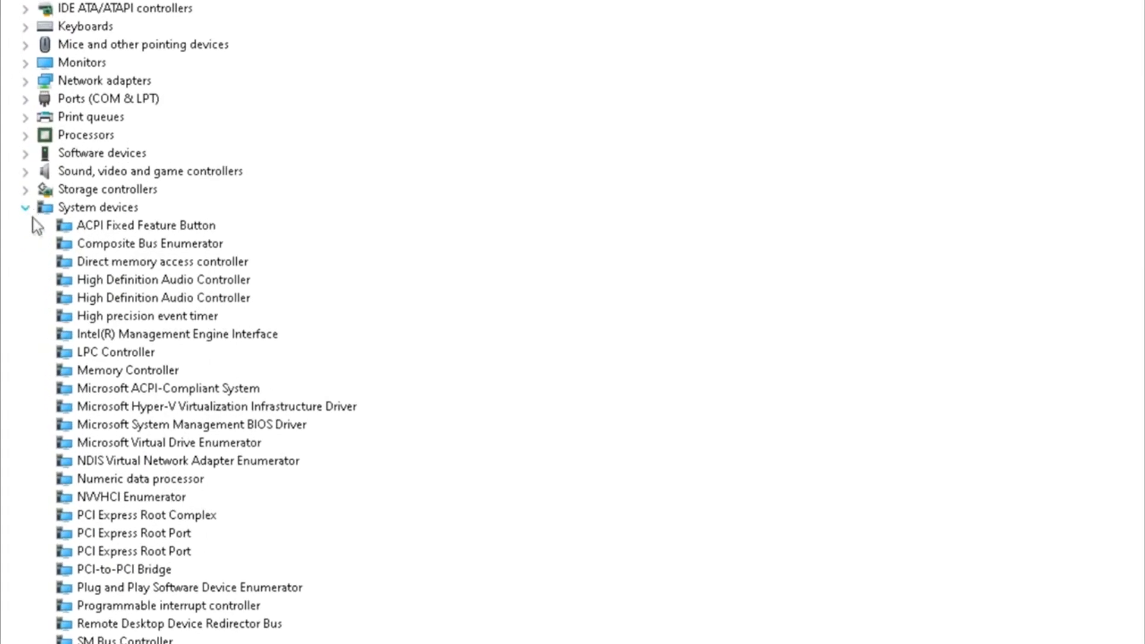
left_click(158, 318)
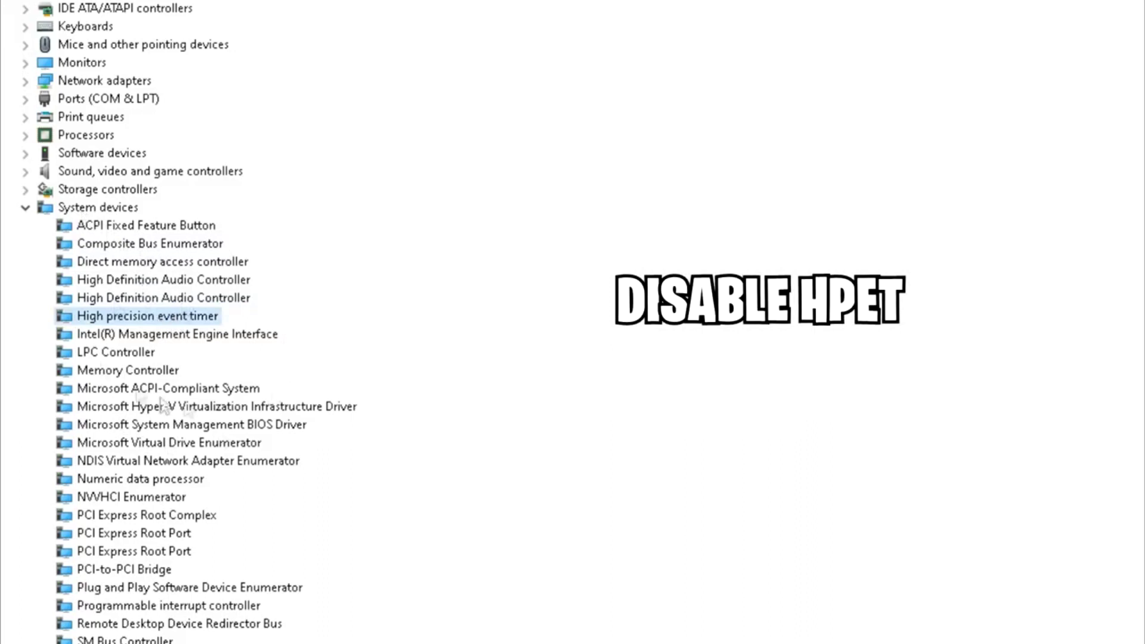
right_click(171, 316)
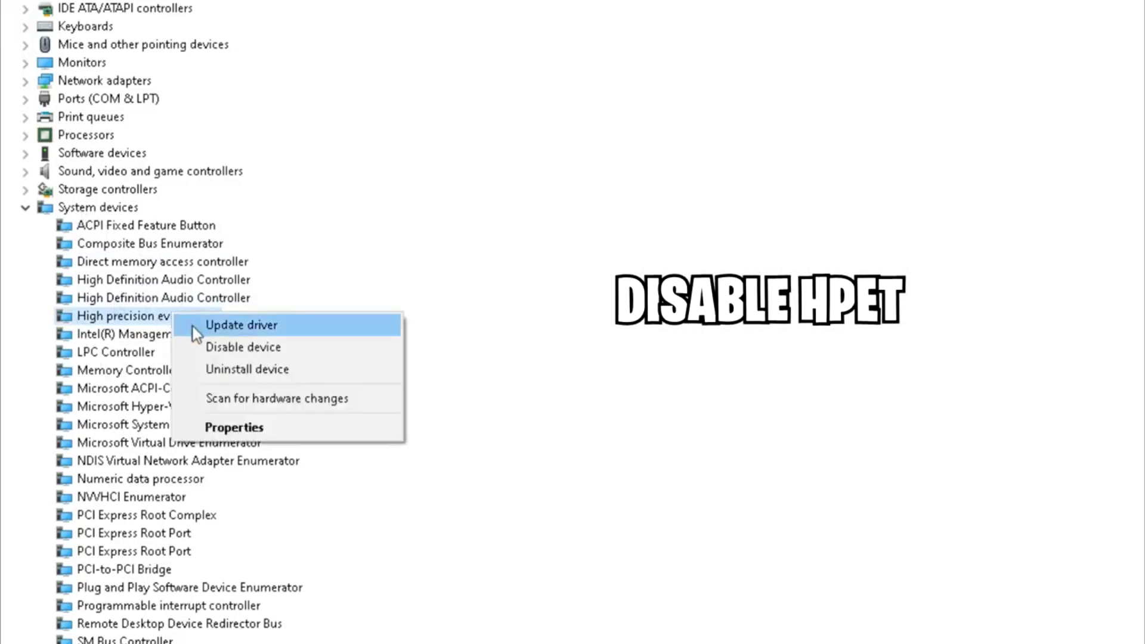
left_click(213, 347)
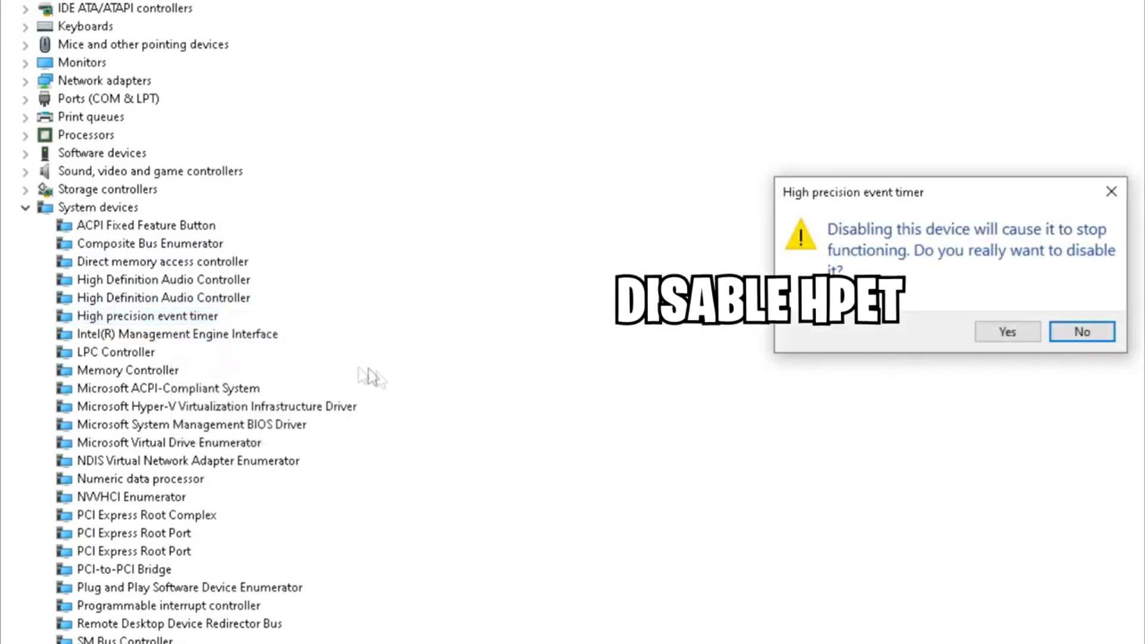
left_click(1013, 332)
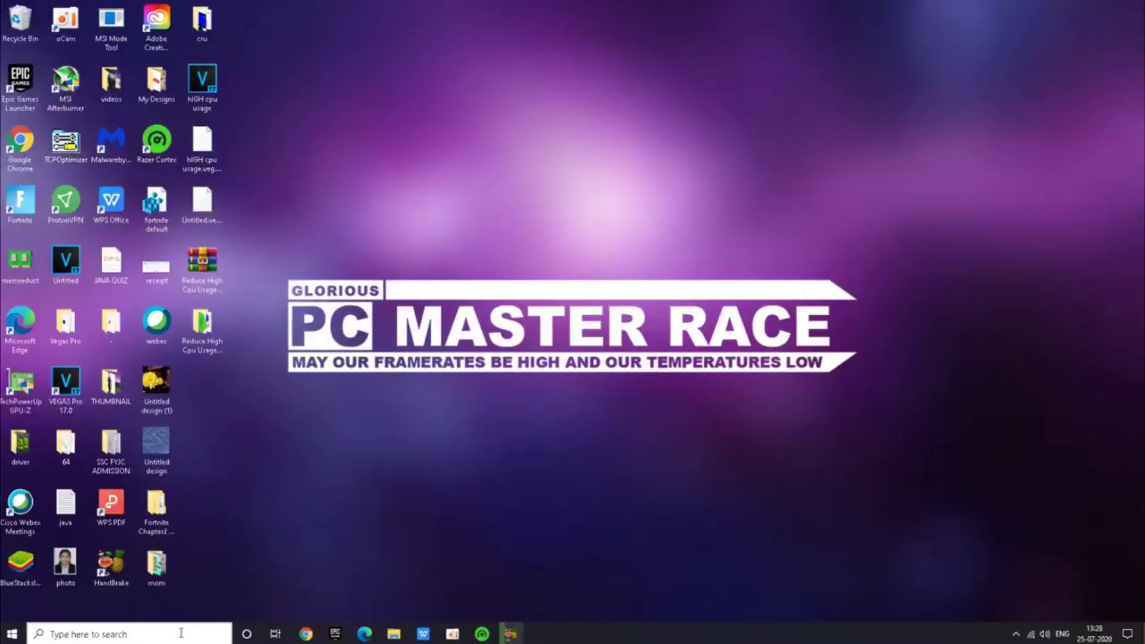
Search for defrag, open Defragment and Optimize Drives, optimize the SSD (C:) drive and close the tool.
left_click(181, 633)
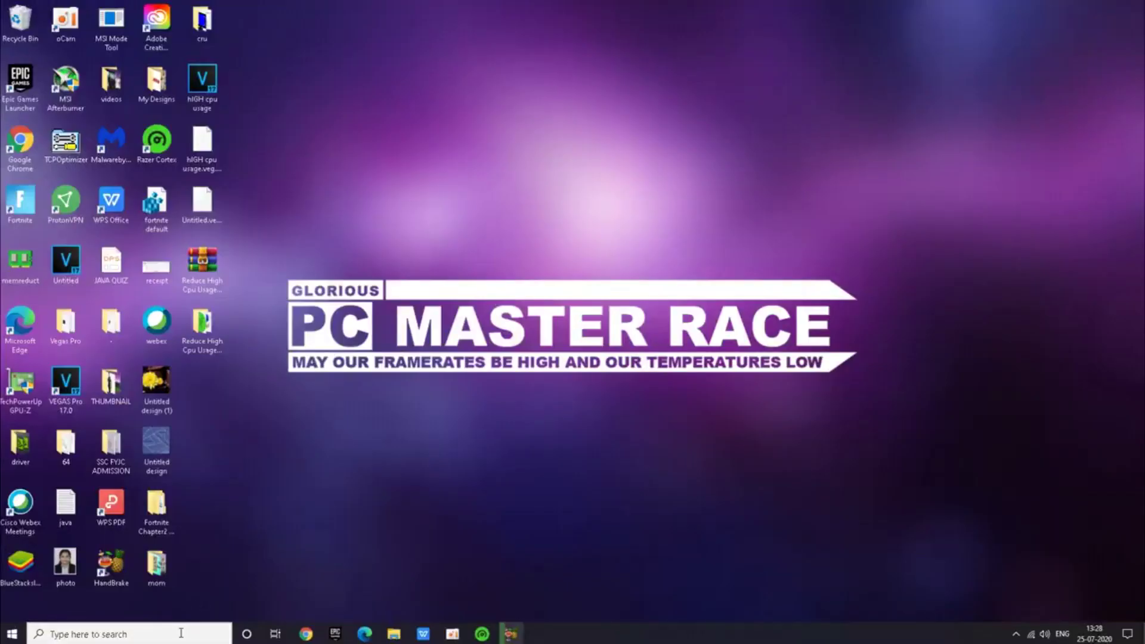
type("defrag")
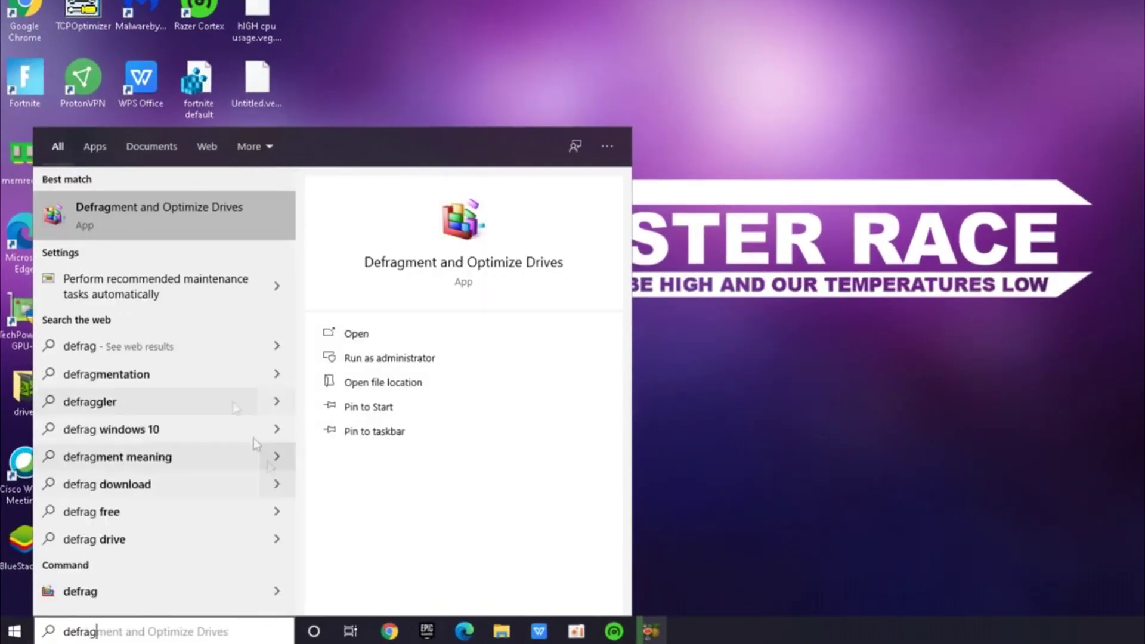
left_click(173, 223)
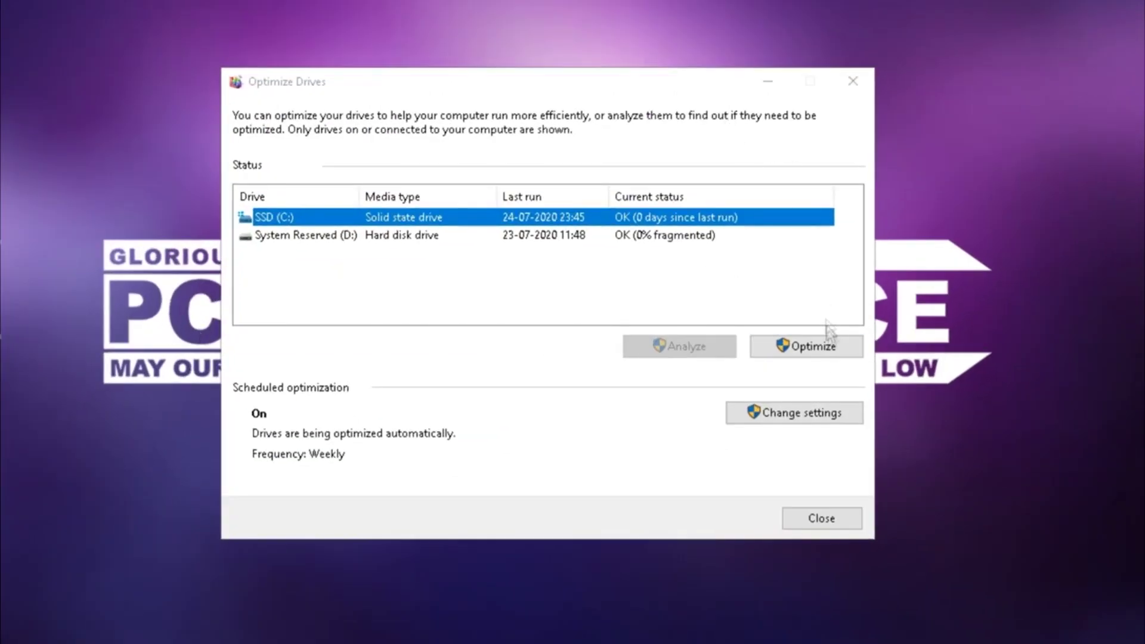
left_click(821, 349)
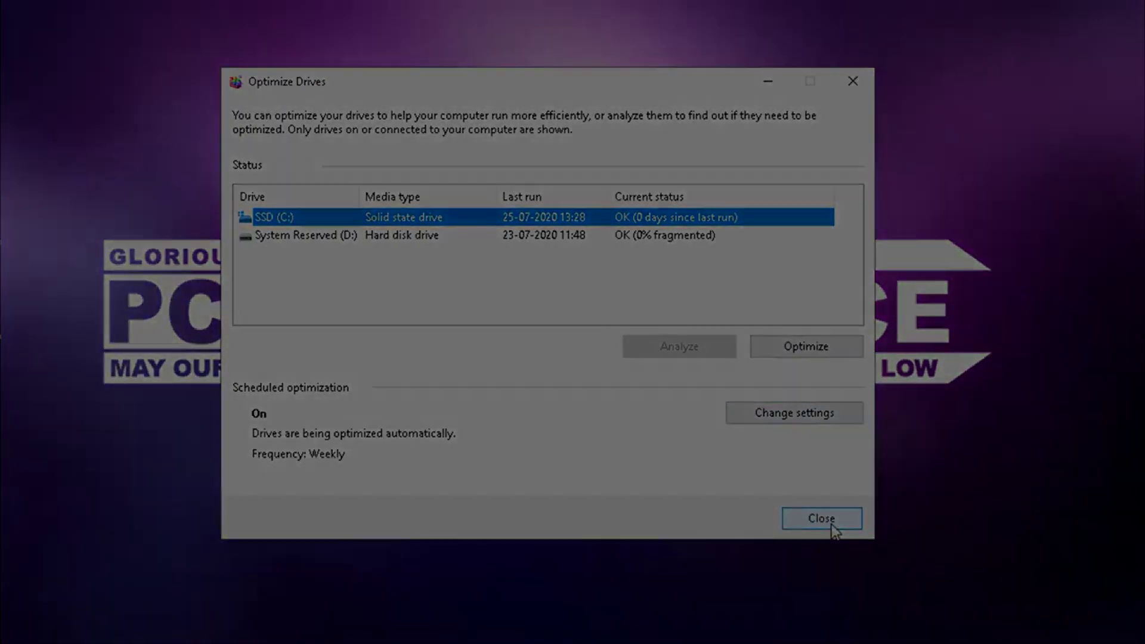
left_click(820, 518)
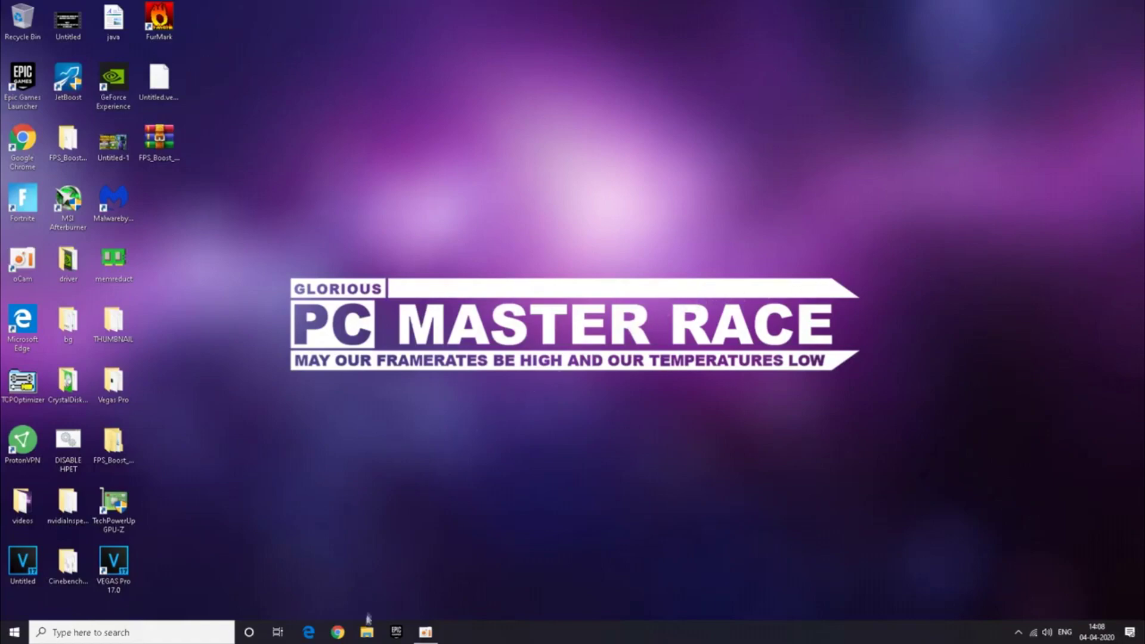
Open File Explorer and go to the folder C:\Program Files\Epic Games\Fortnite\FortniteGame\Binaries\Win64.
left_click(366, 632)
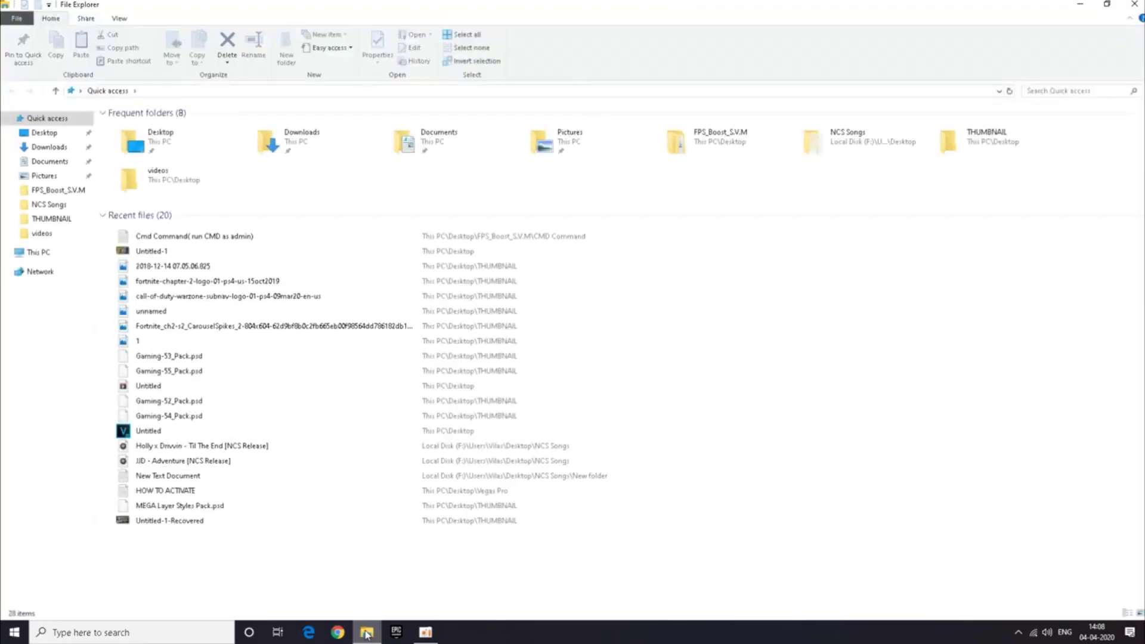
left_click(41, 253)
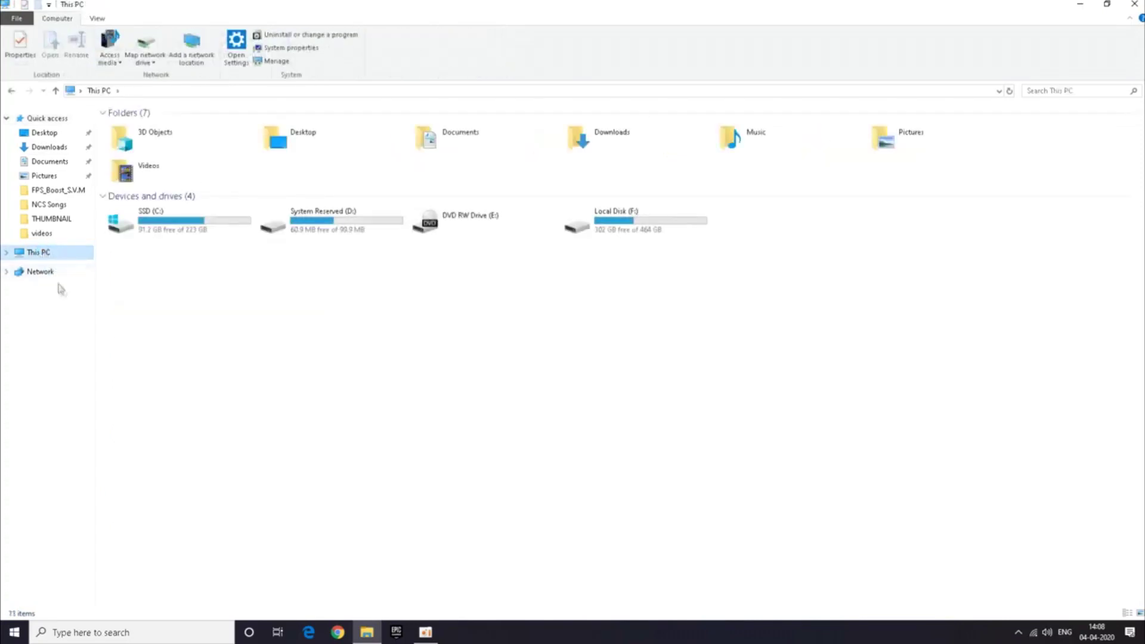
double_click(154, 229)
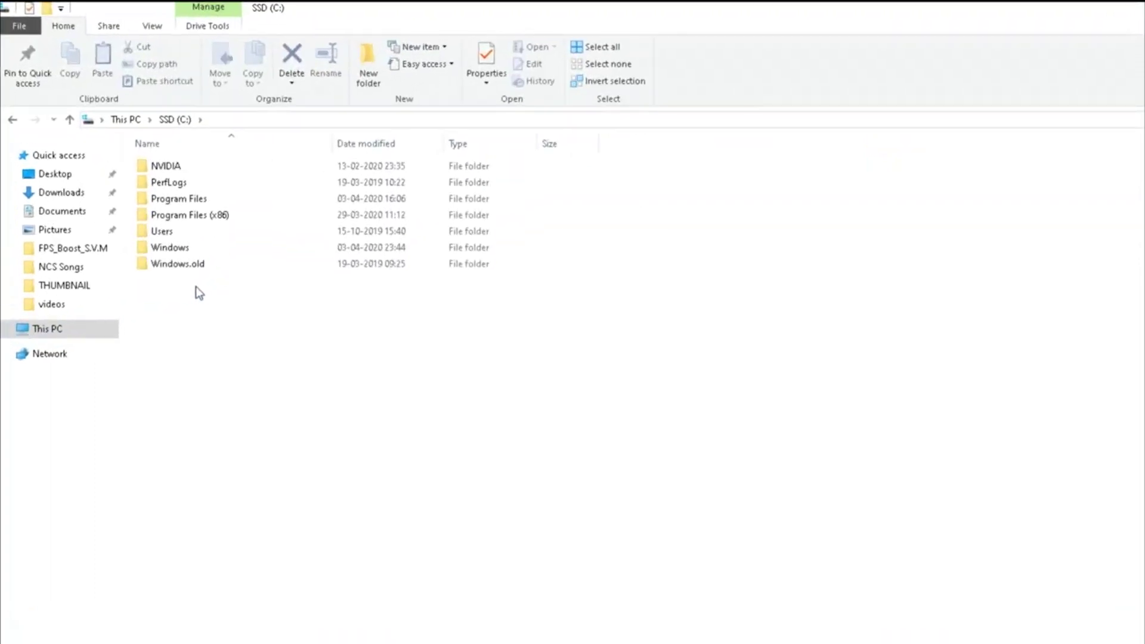
double_click(198, 198)
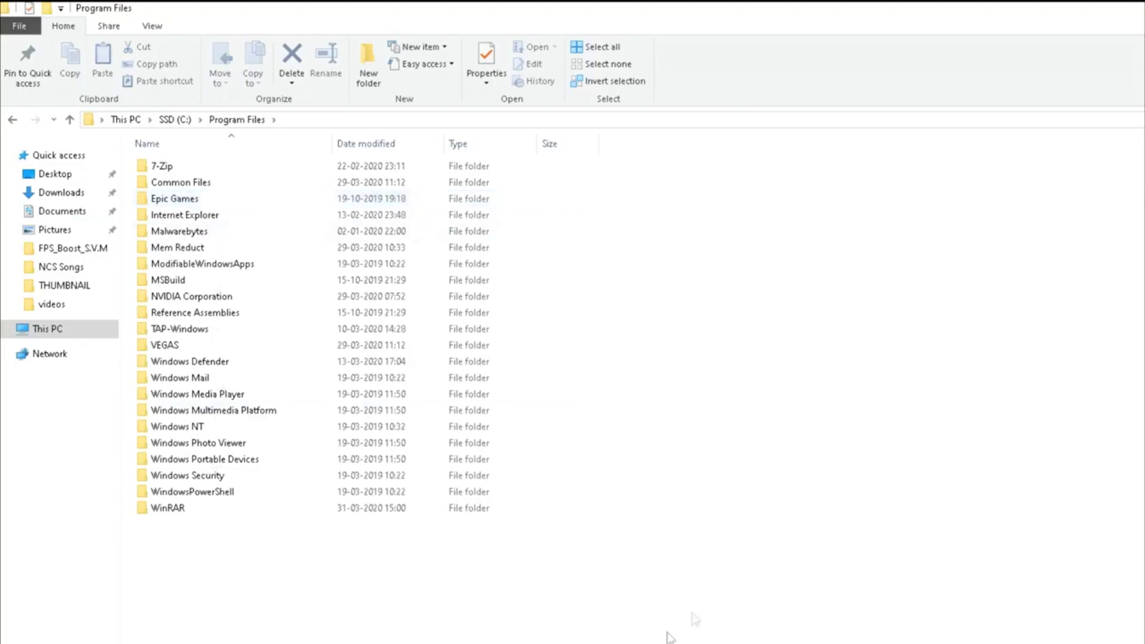
double_click(420, 203)
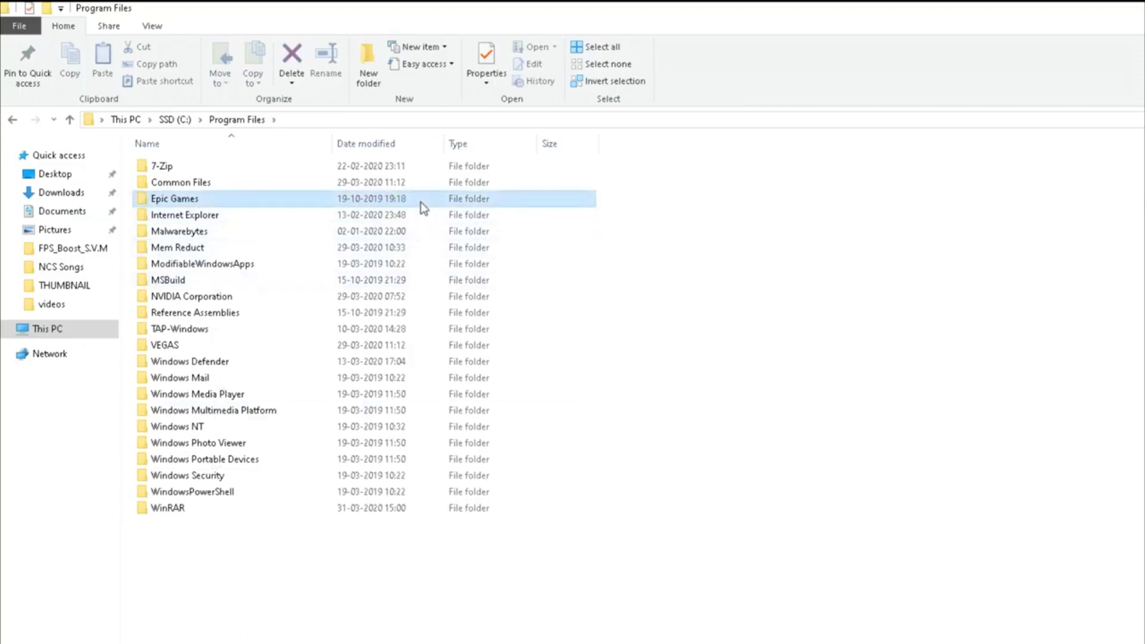
double_click(399, 171)
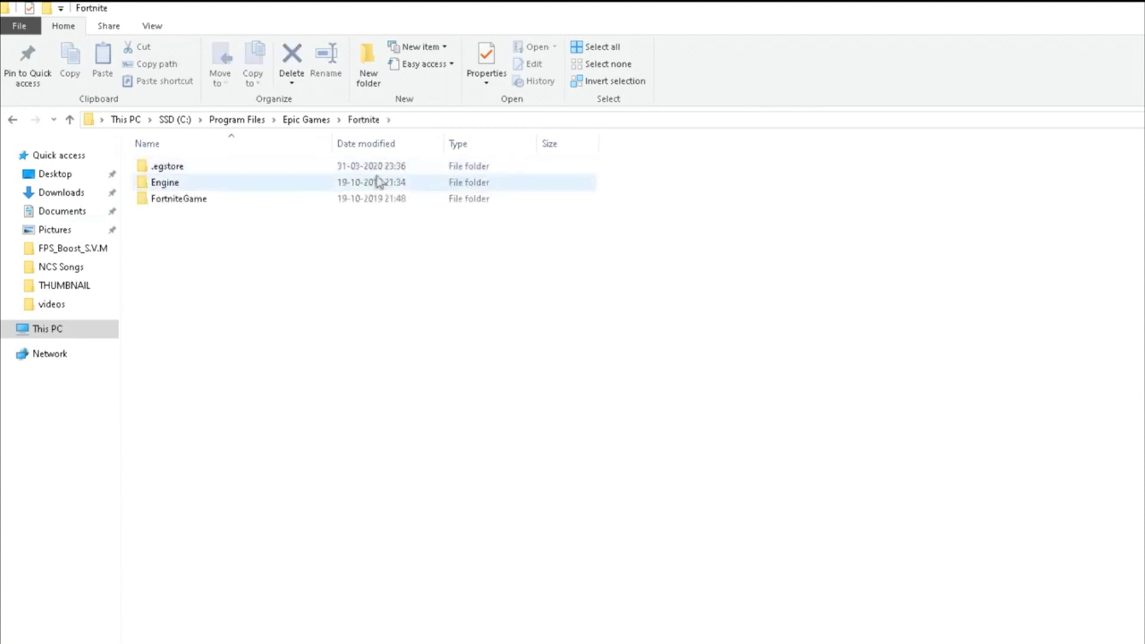
double_click(356, 200)
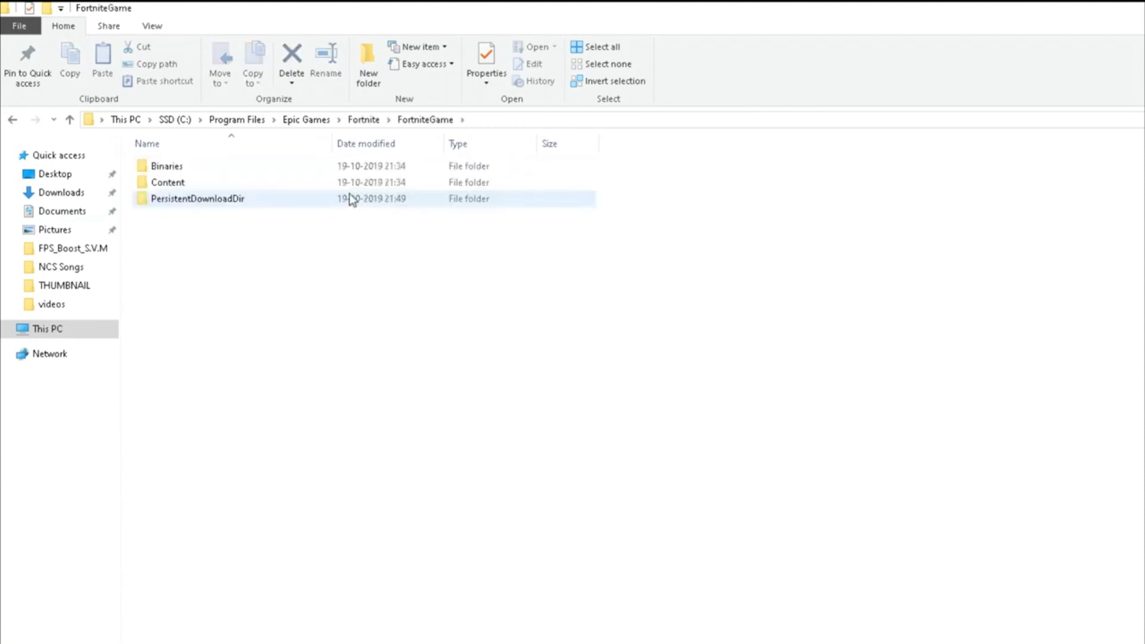
double_click(335, 167)
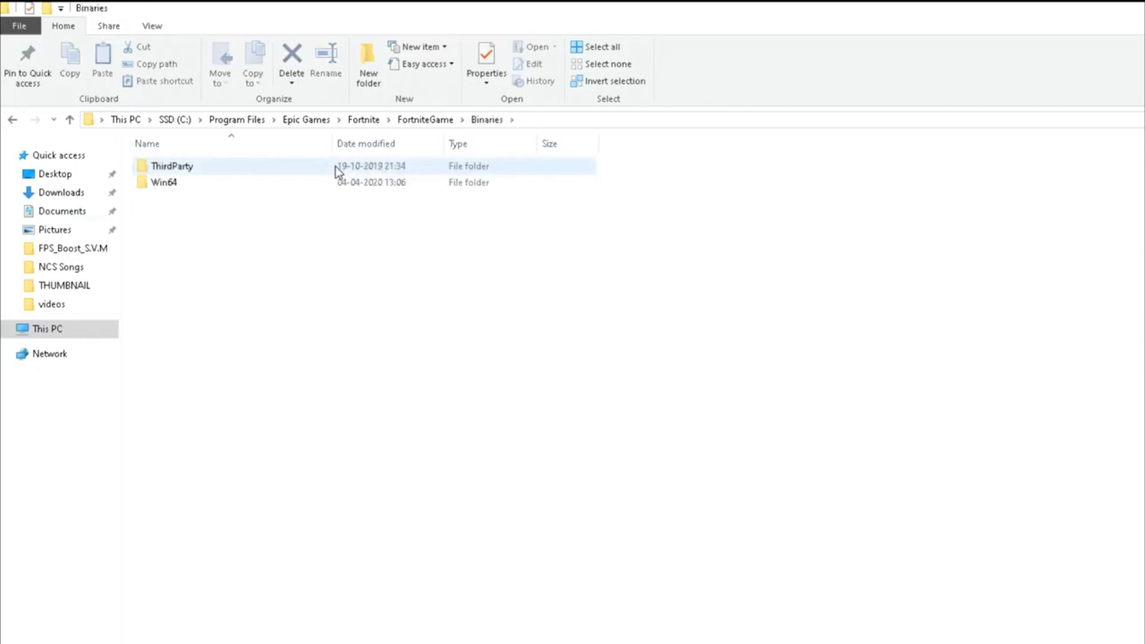
double_click(324, 183)
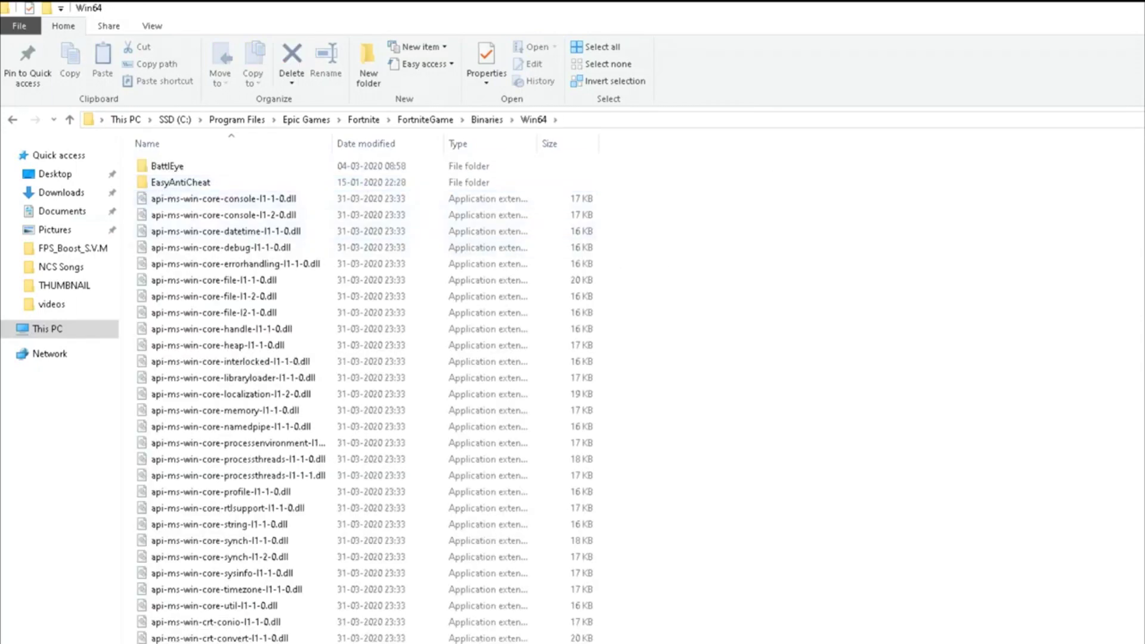
Open the compatibility properties of the FortniteClient-Win64-Shipping application and disable fullscreen optimizations.
scroll(807, 549, "down", 8)
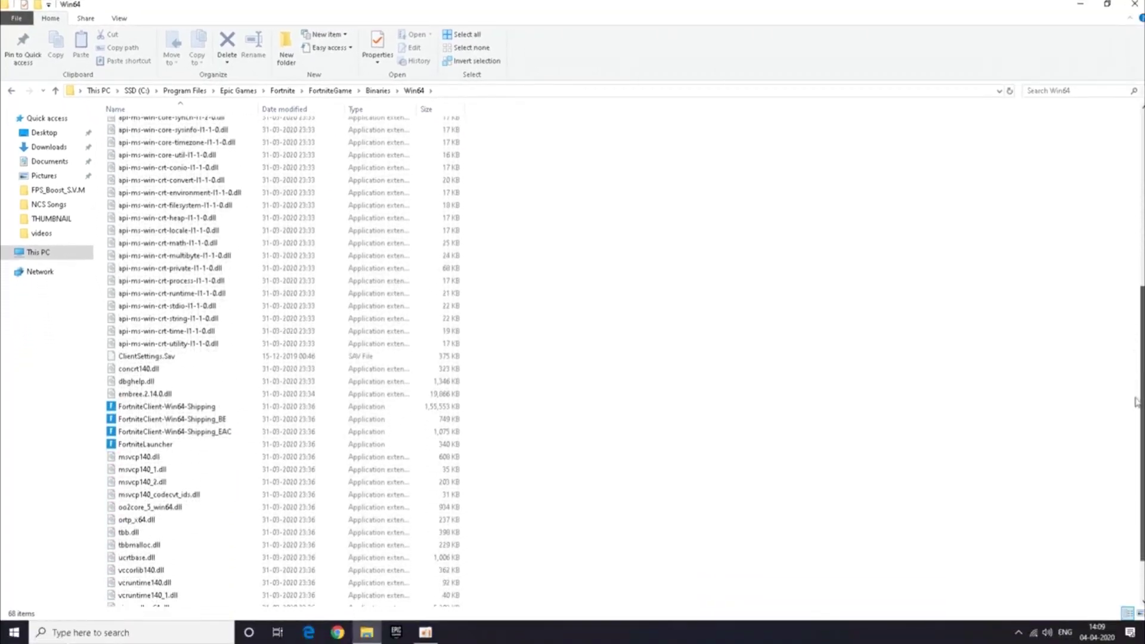
right_click(305, 409)
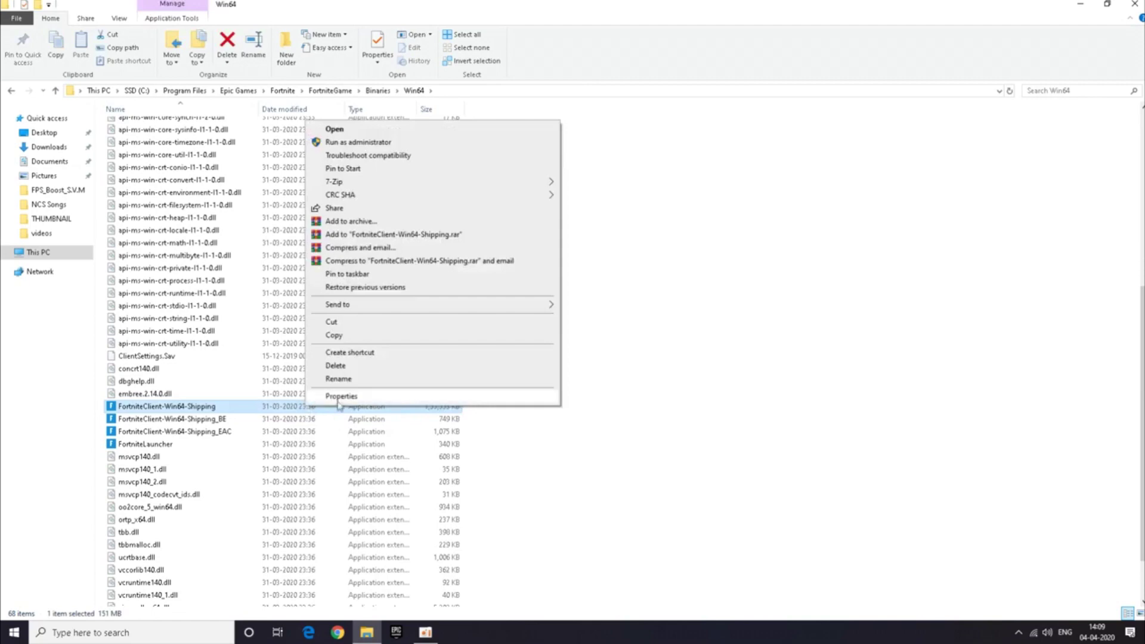
left_click(340, 397)
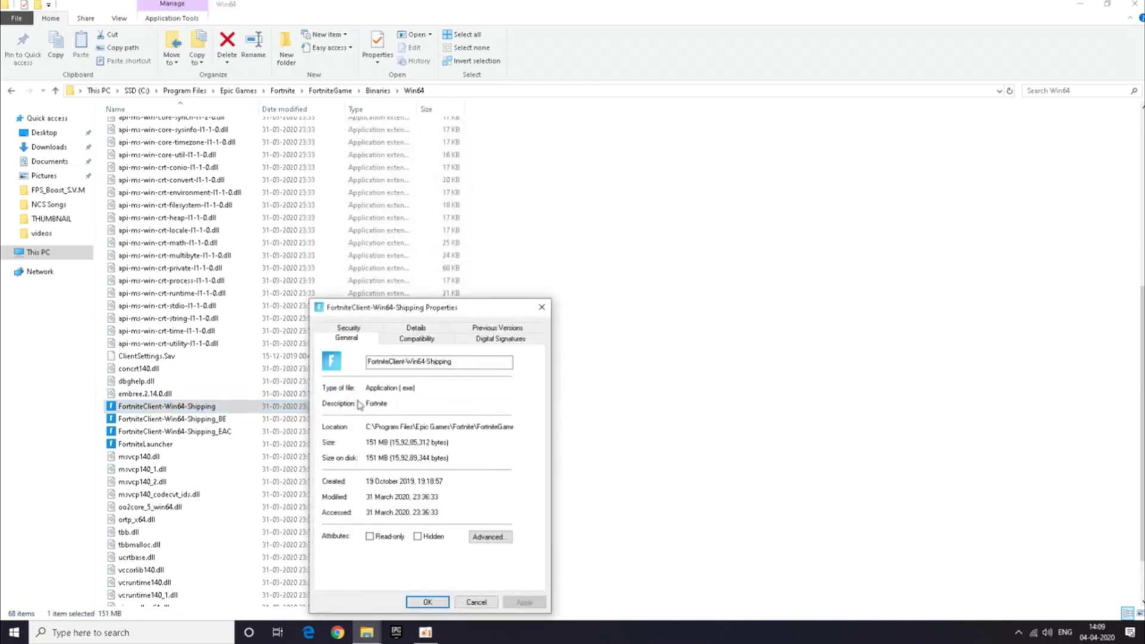
left_click(398, 342)
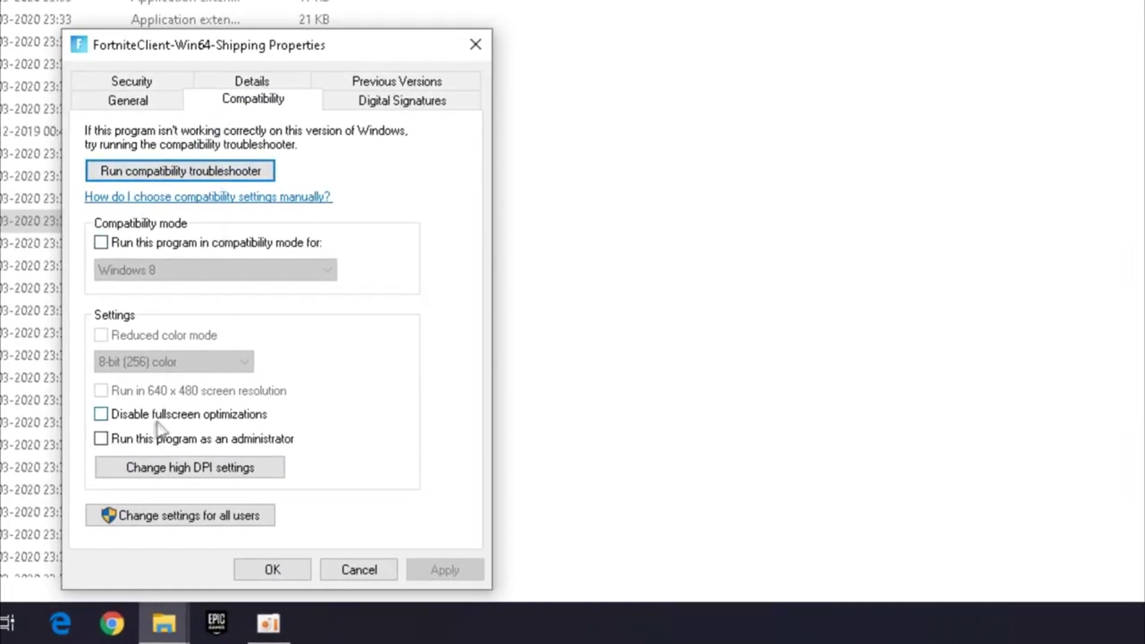
left_click(101, 416)
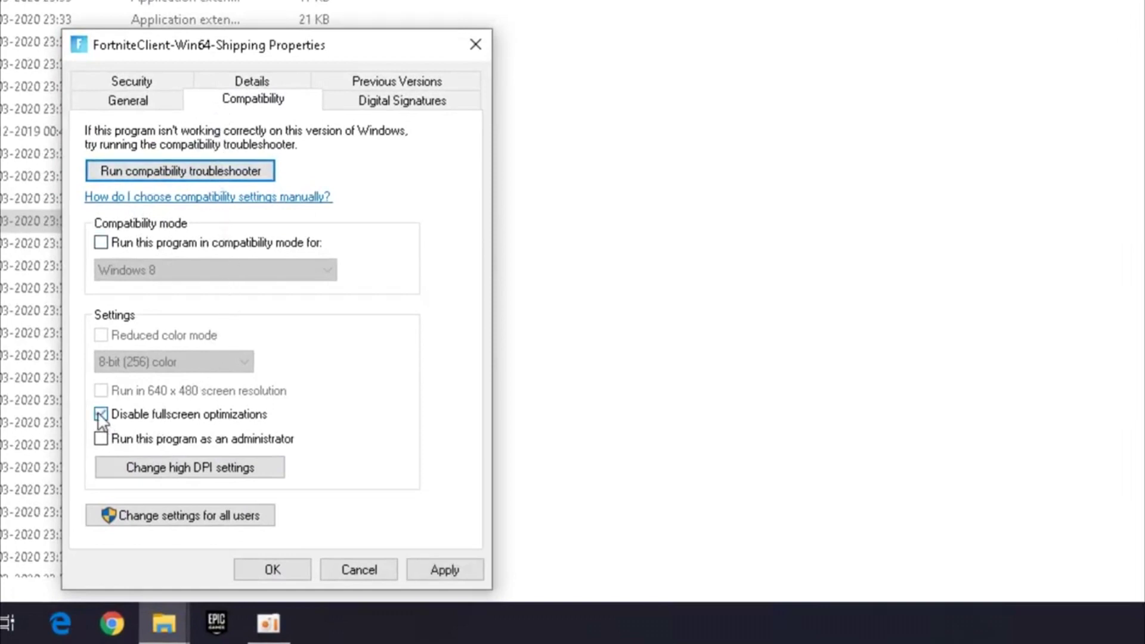
Override the high DPI scaling behavior with scaling performed by Application, then apply and close the FortniteClient-Win64-Shipping properties.
left_click(190, 469)
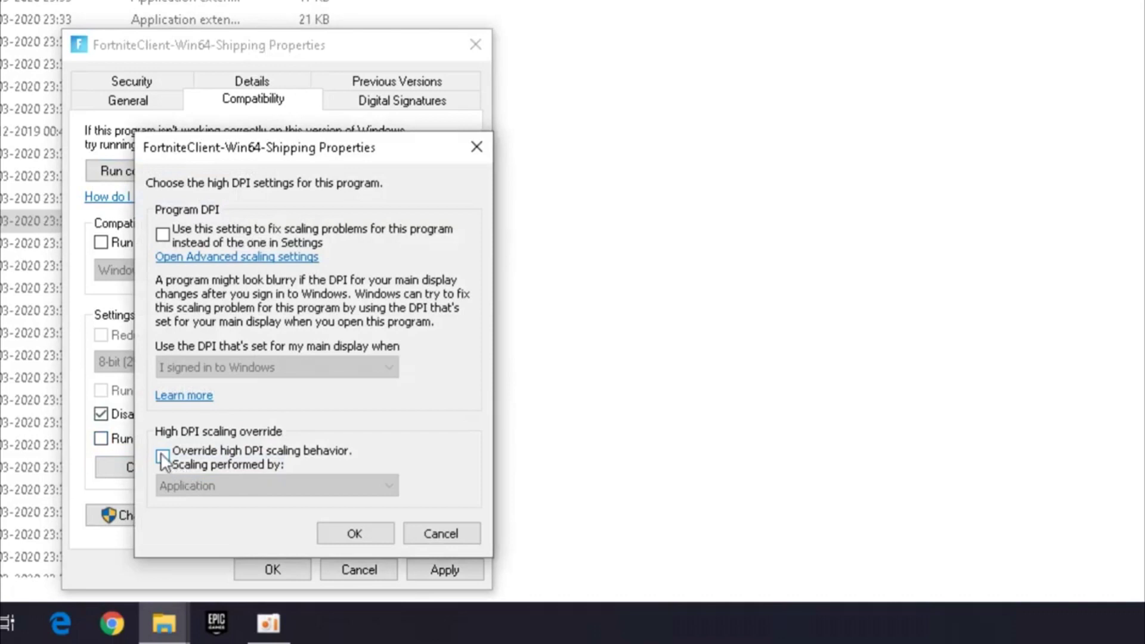
left_click(163, 458)
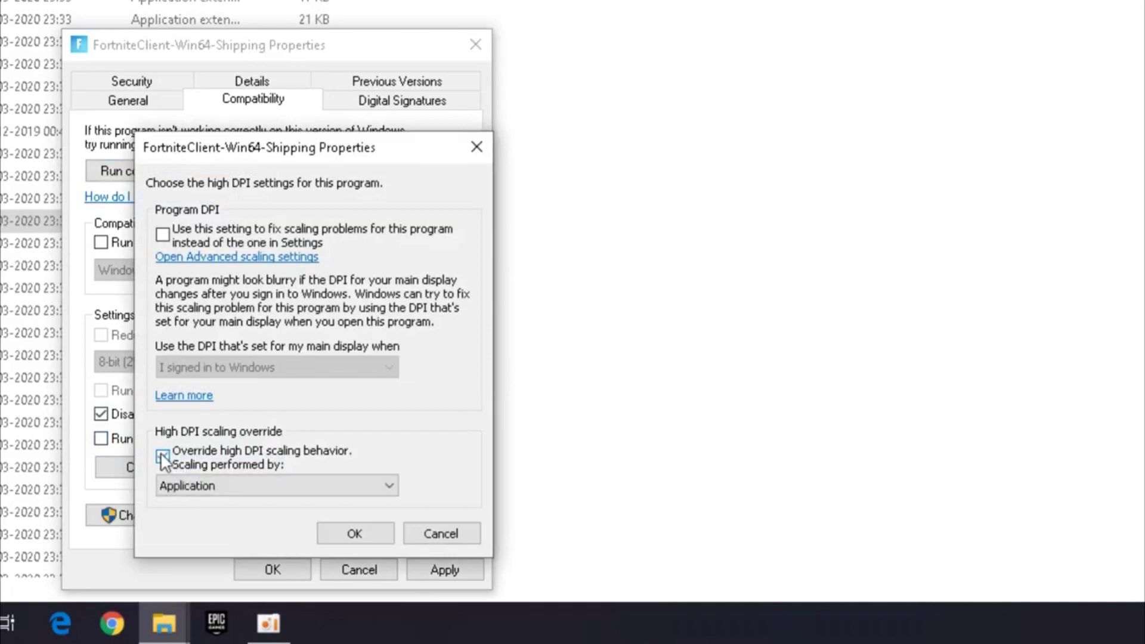
left_click(363, 532)
left_click(441, 570)
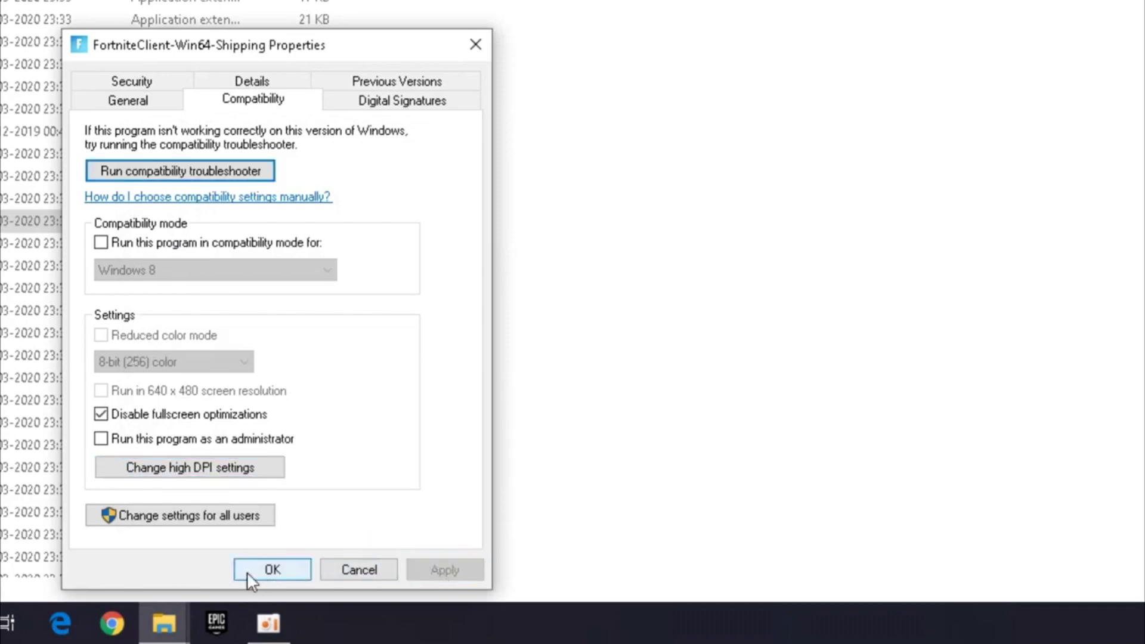
left_click(249, 570)
Open the compatibility properties of the FortniteClient-Win64-Shipping_BE application and disable fullscreen optimizations.
right_click(256, 423)
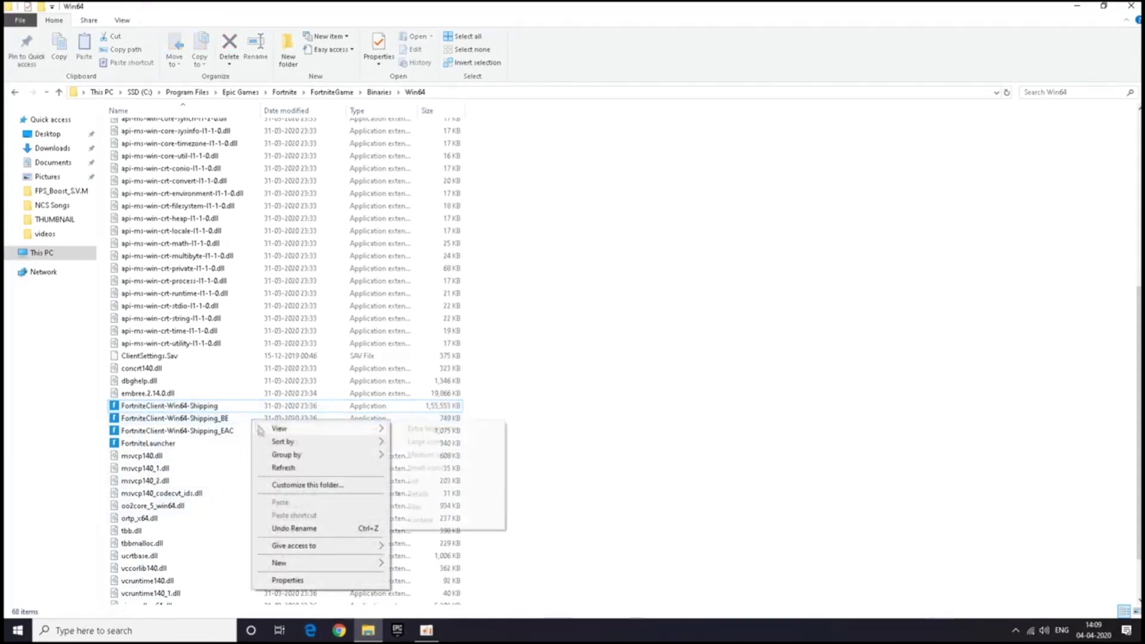
left_click(238, 419)
right_click(239, 418)
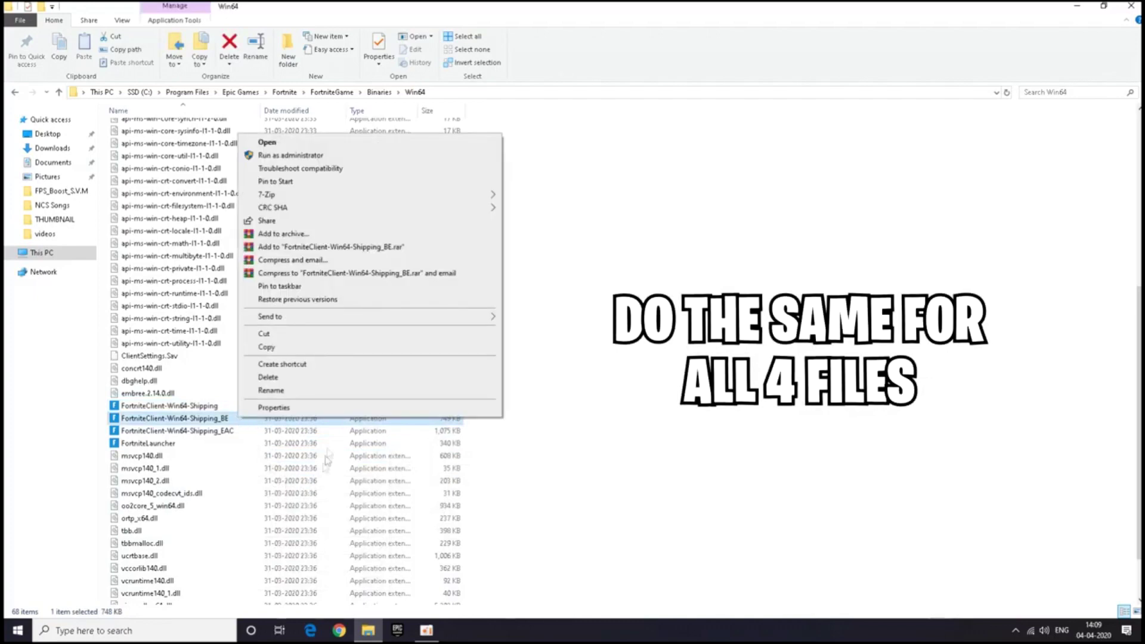
left_click(317, 408)
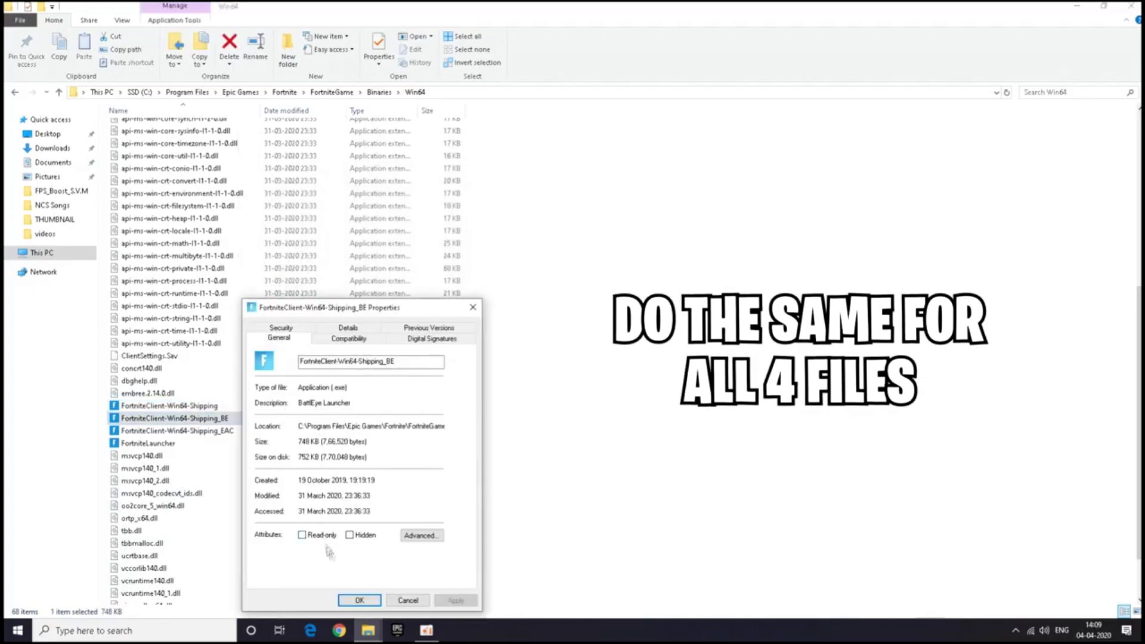
left_click(349, 338)
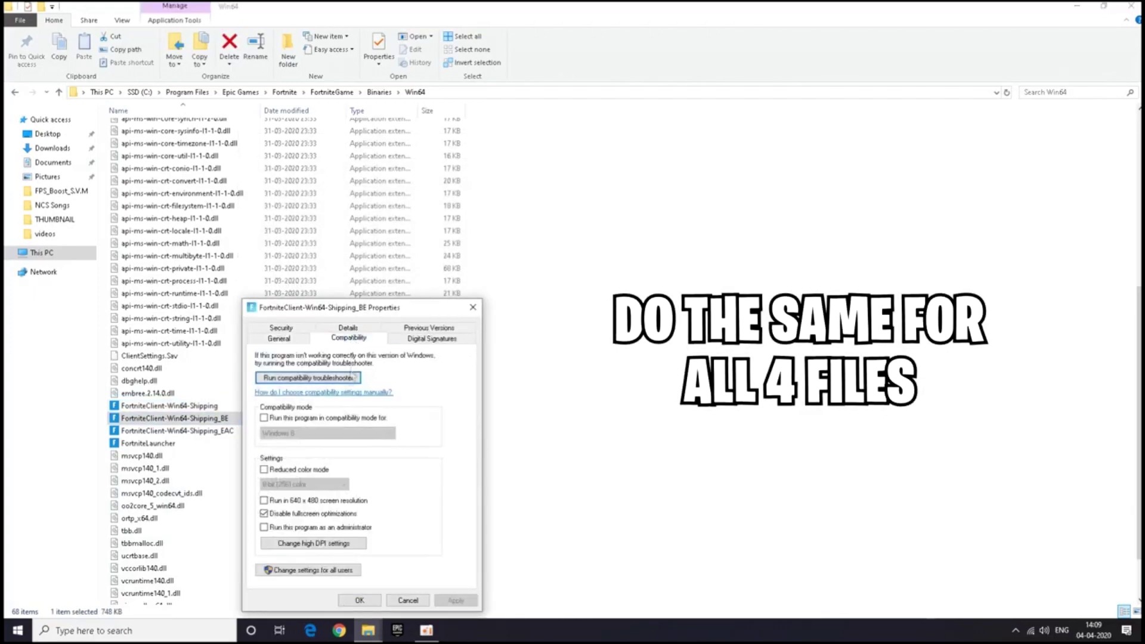
left_click(264, 514)
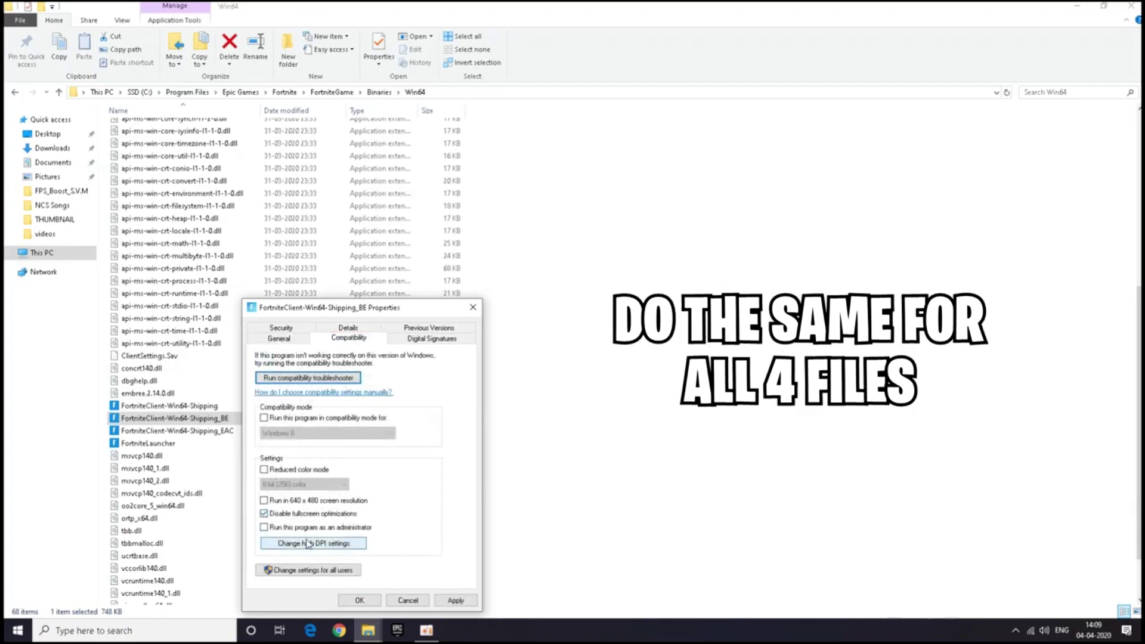
Override the high DPI scaling behavior of FortniteClient-Win64-Shipping_BE with scaling performed by Application, then apply and close its properties.
left_click(279, 543)
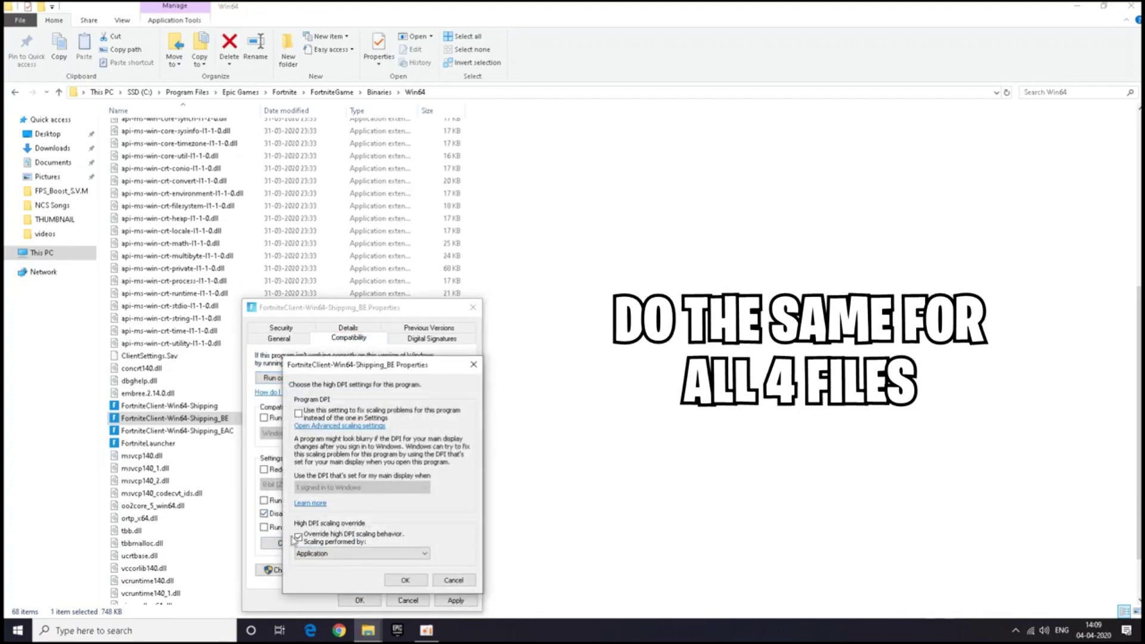
left_click(403, 581)
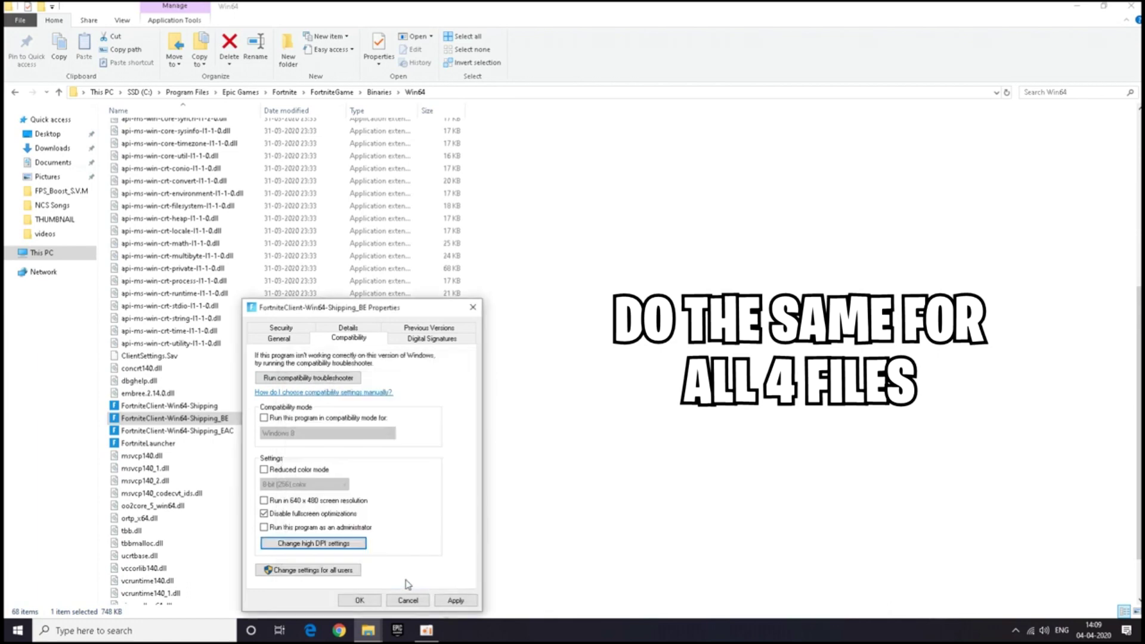
left_click(456, 601)
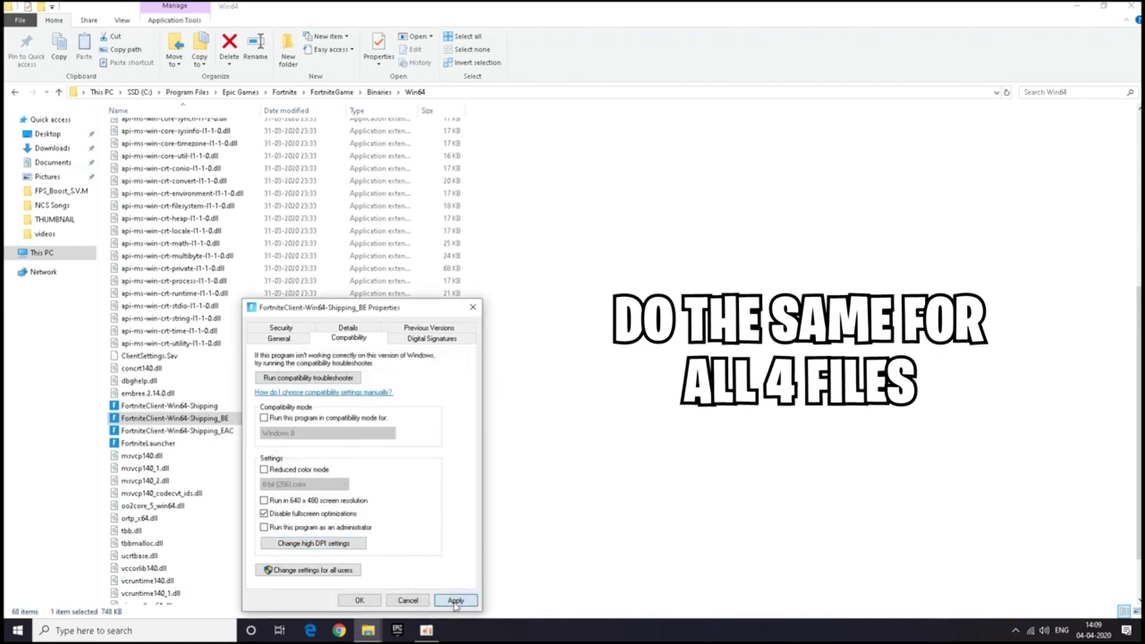
left_click(361, 600)
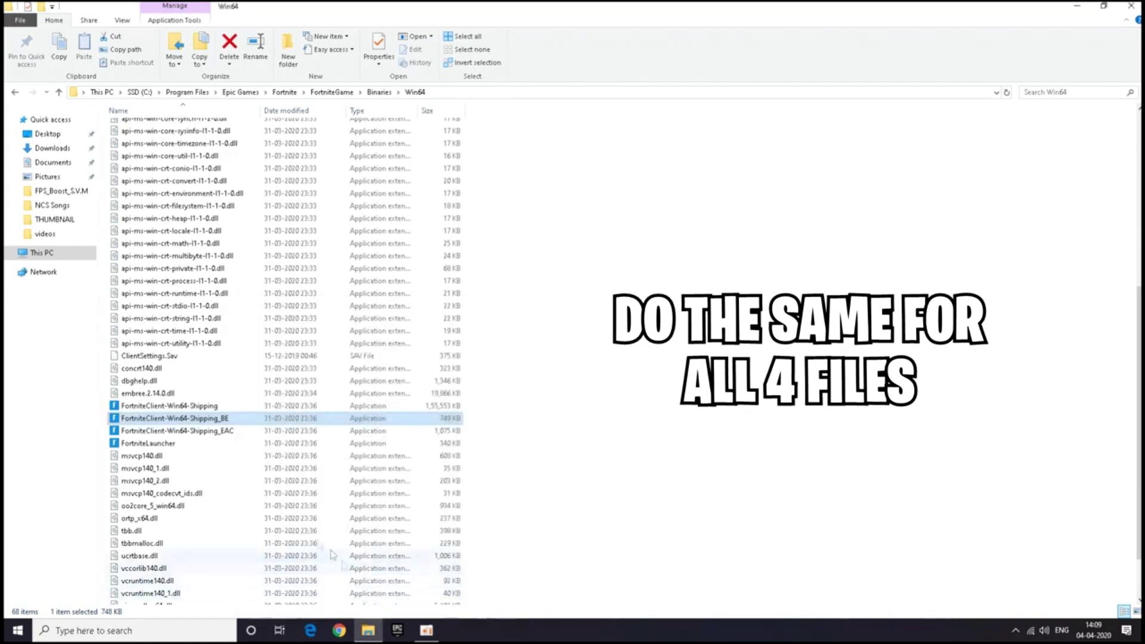
Open the compatibility properties of the FortniteClient-Win64-Shipping_EAC application and disable fullscreen optimizations.
right_click(232, 432)
left_click(275, 423)
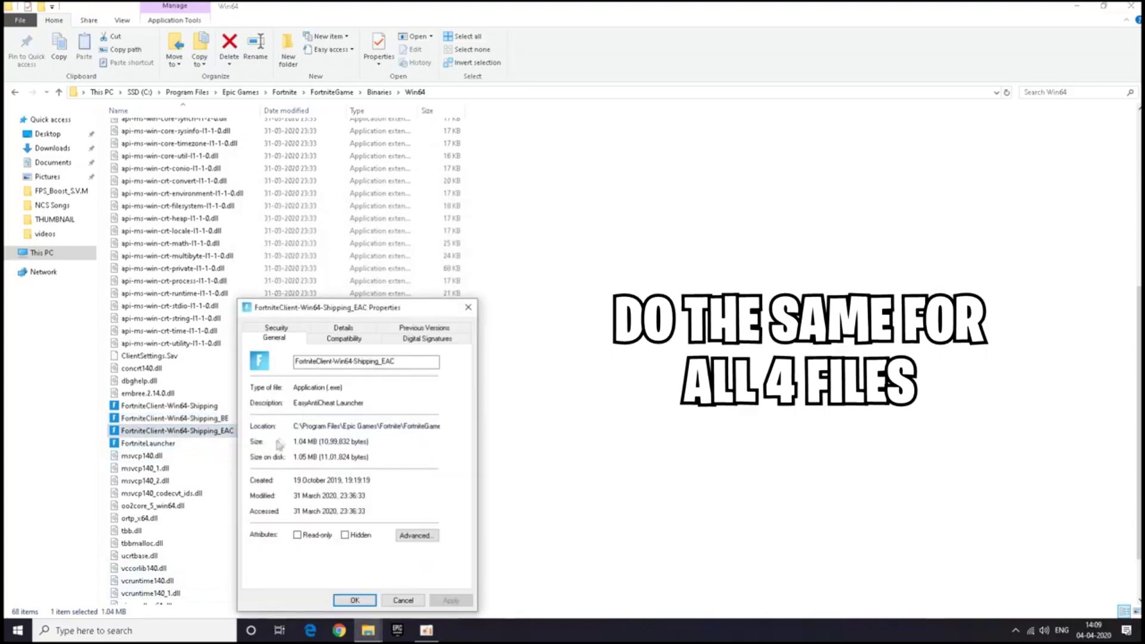
left_click(343, 339)
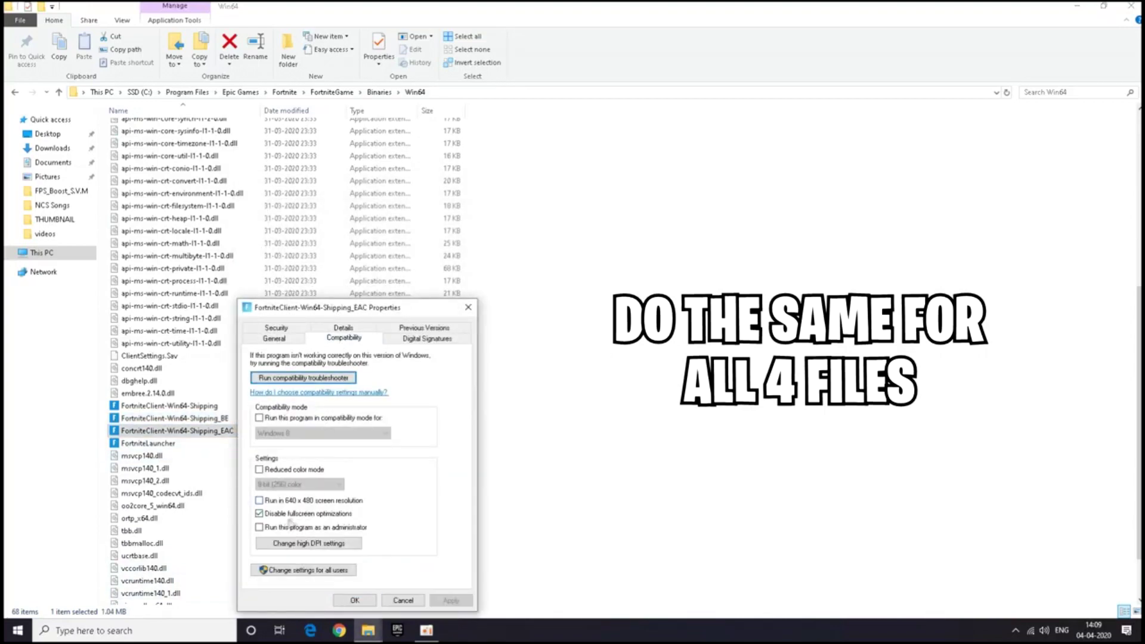
left_click(258, 518)
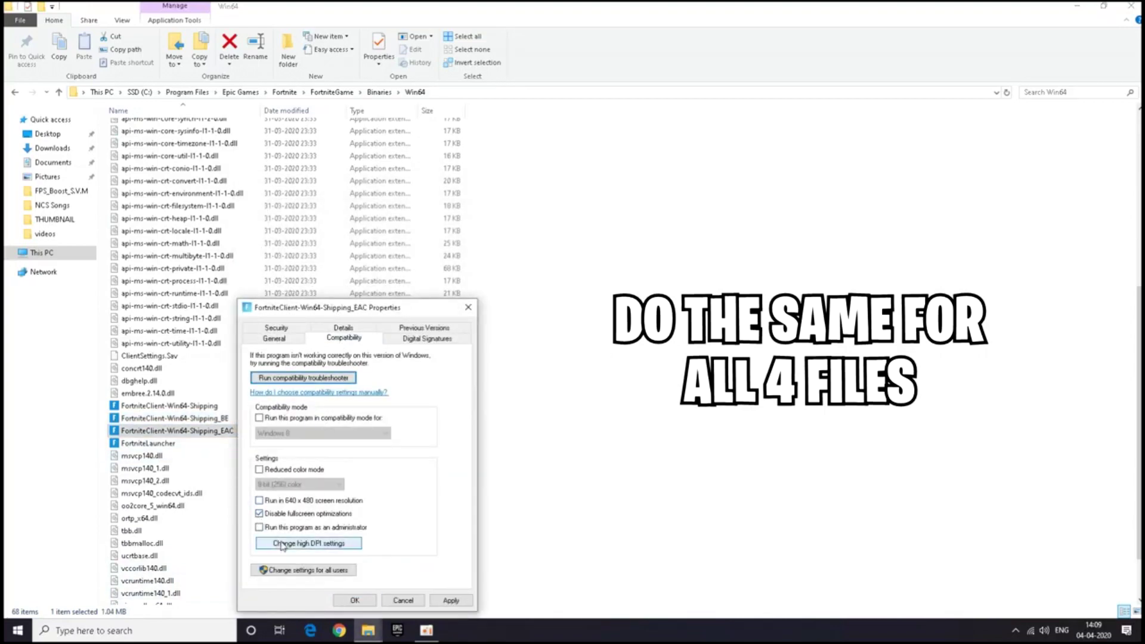
Override the high DPI scaling behavior of FortniteClient-Win64-Shipping_EAC with scaling performed by Application, then apply and close its properties.
left_click(310, 546)
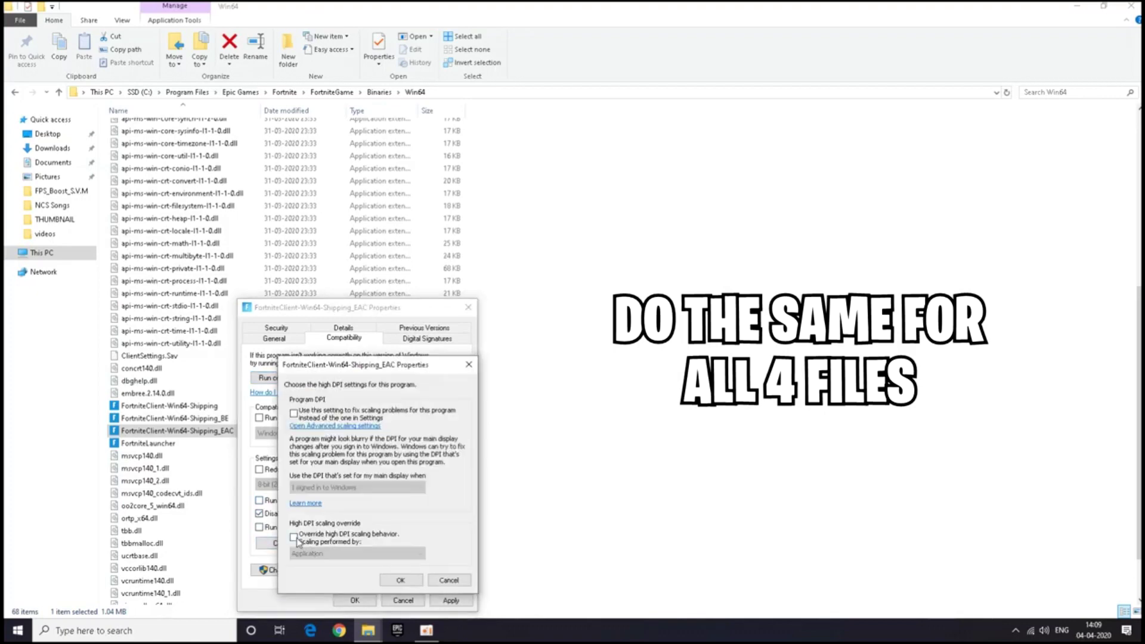
left_click(295, 538)
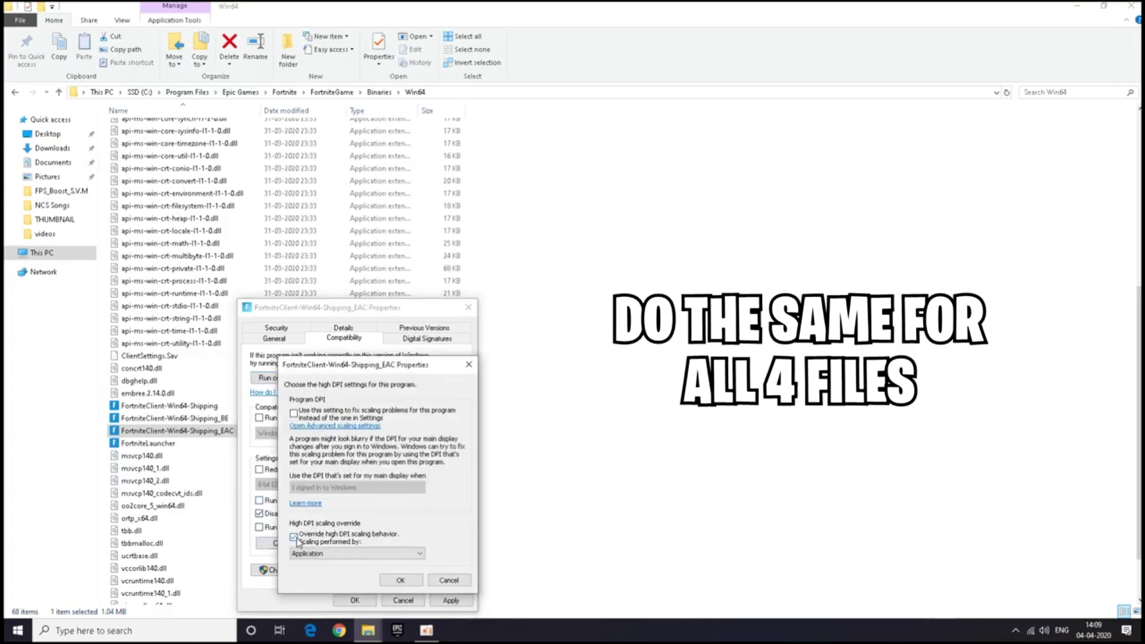
left_click(398, 581)
left_click(451, 601)
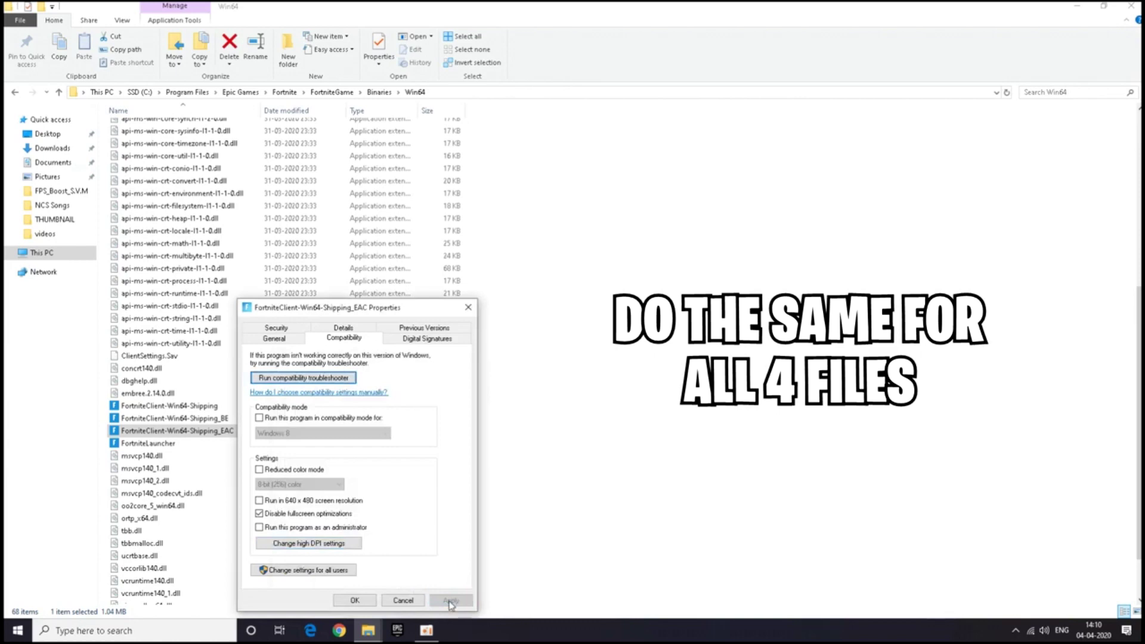
left_click(355, 600)
Open the compatibility properties of the FortniteLauncher application and disable fullscreen optimizations.
right_click(224, 452)
left_click(194, 444)
left_click(191, 443)
right_click(192, 442)
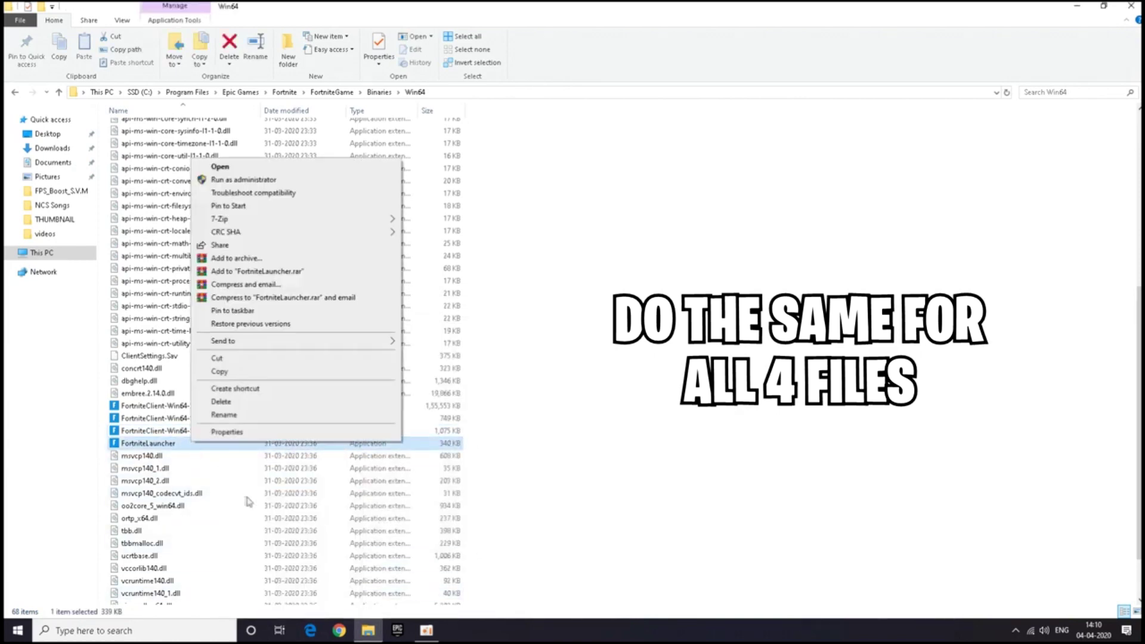
left_click(245, 432)
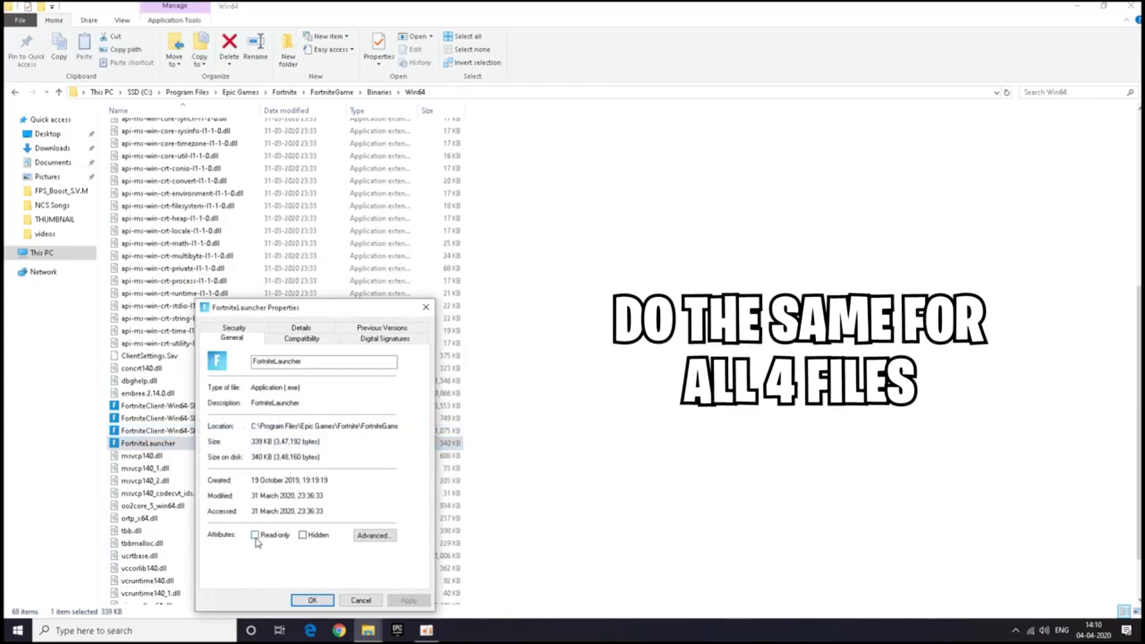
left_click(289, 338)
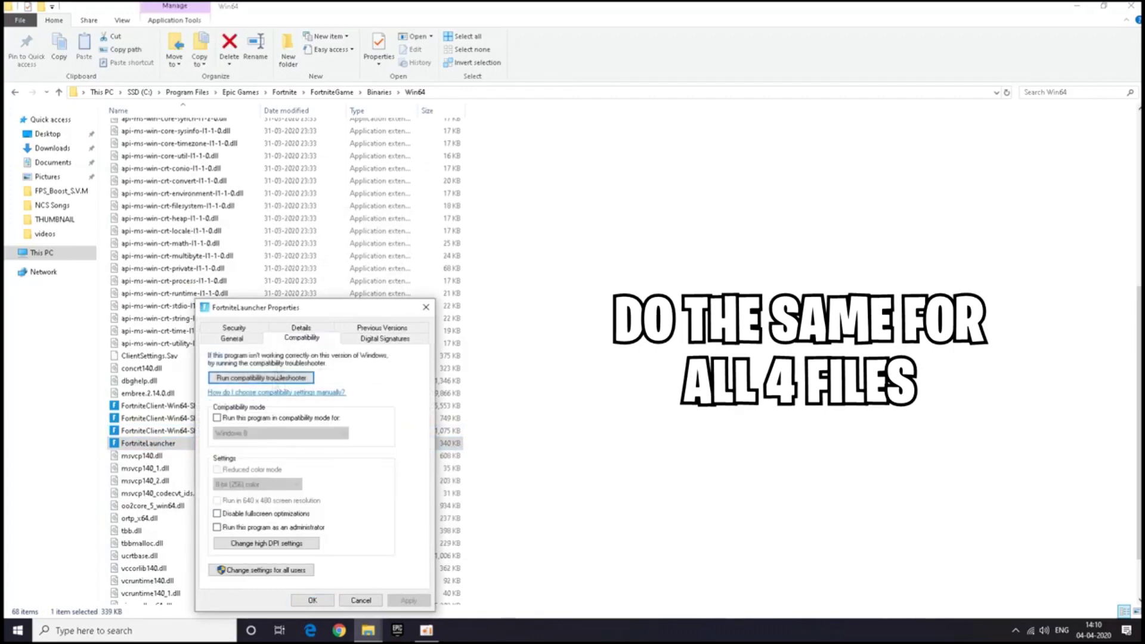
left_click(251, 515)
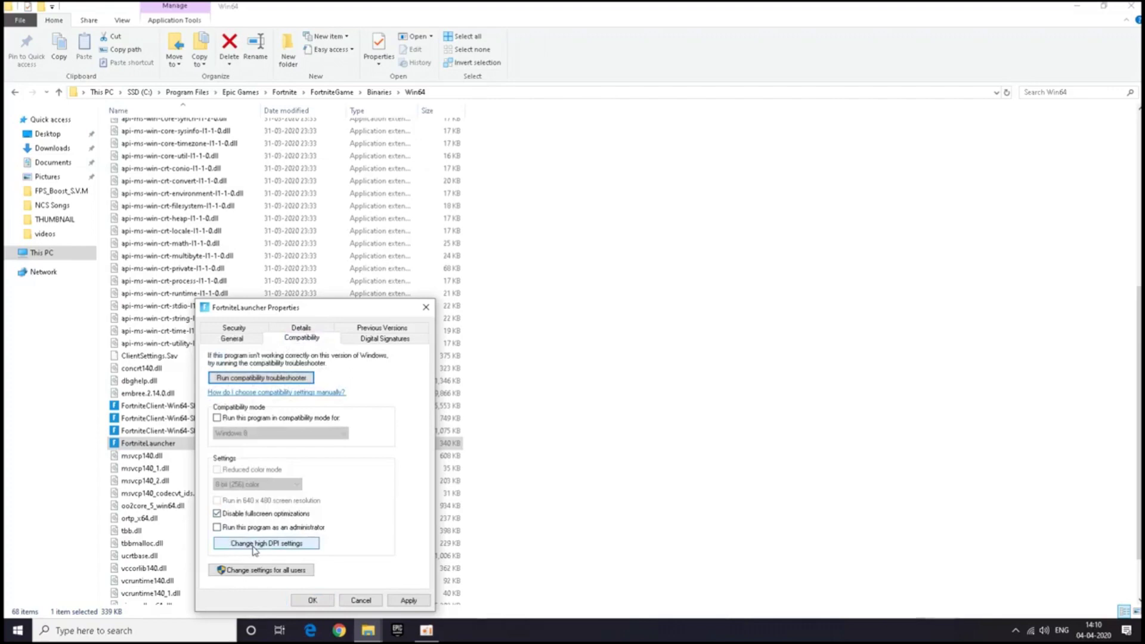
Override FortniteLauncher's high DPI scaling with scaling performed by Application, apply the properties, and close them along with the Win64 folder window.
left_click(255, 544)
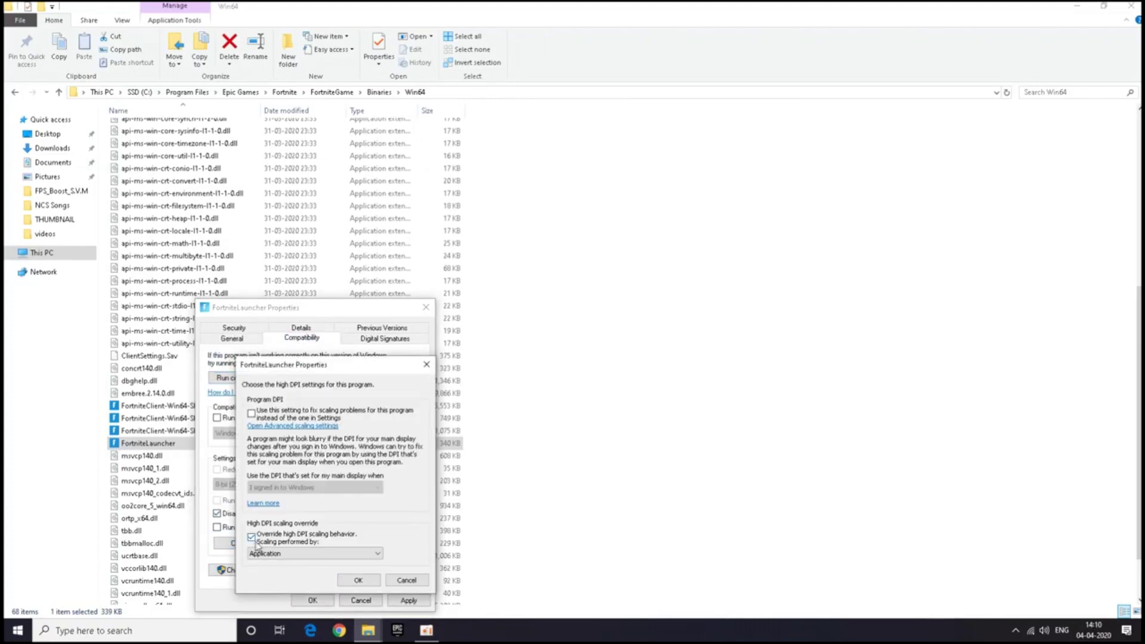
left_click(358, 580)
left_click(400, 599)
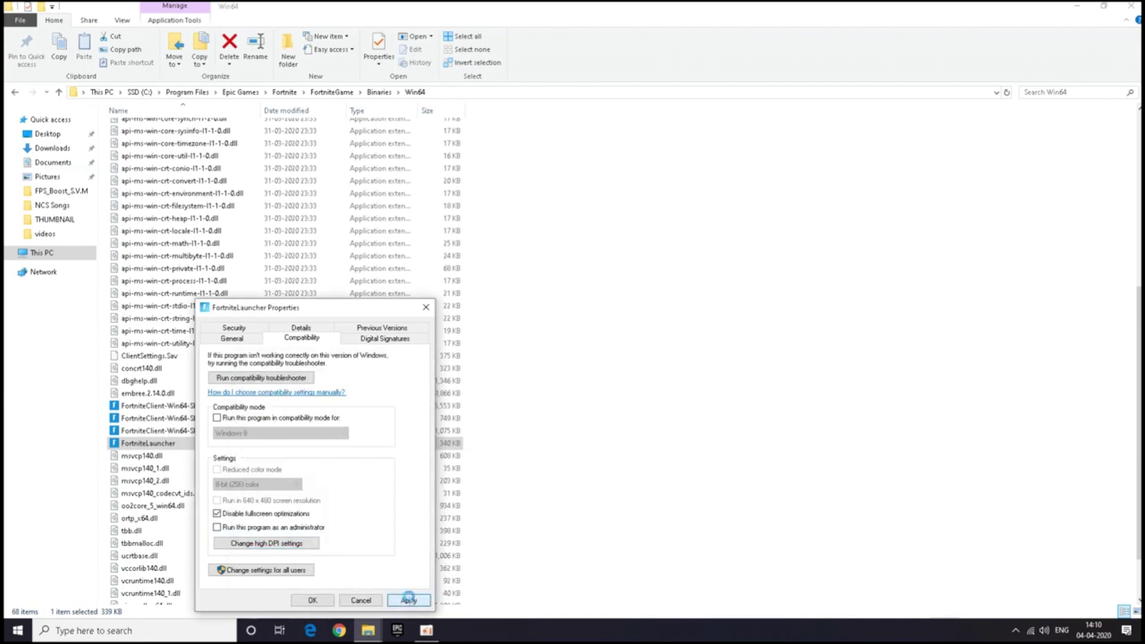
left_click(313, 601)
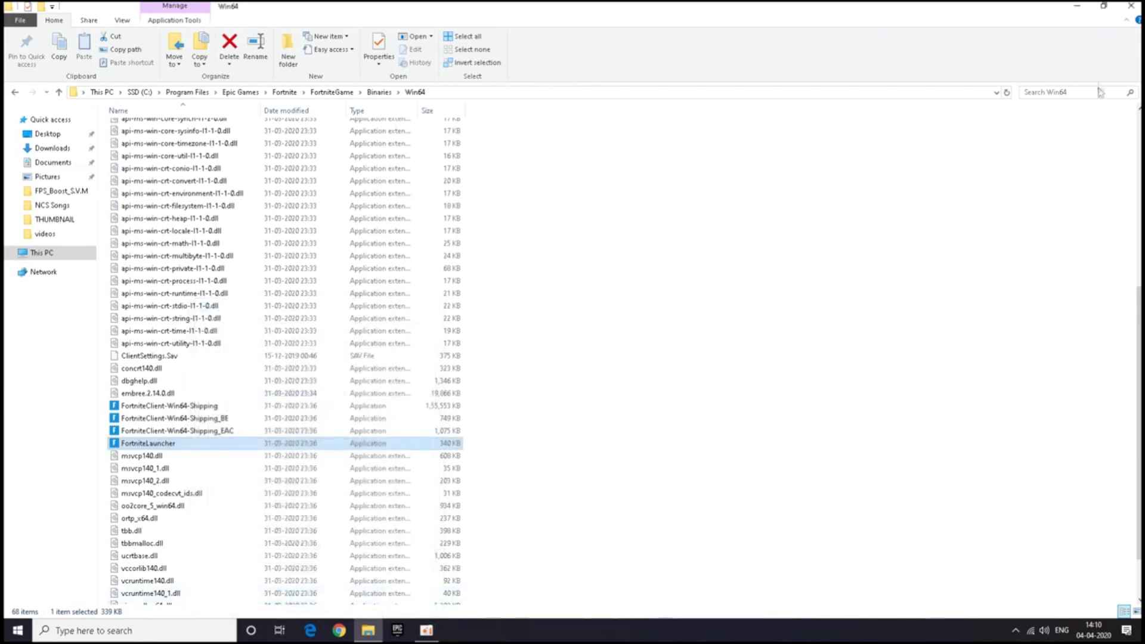
left_click(1126, 10)
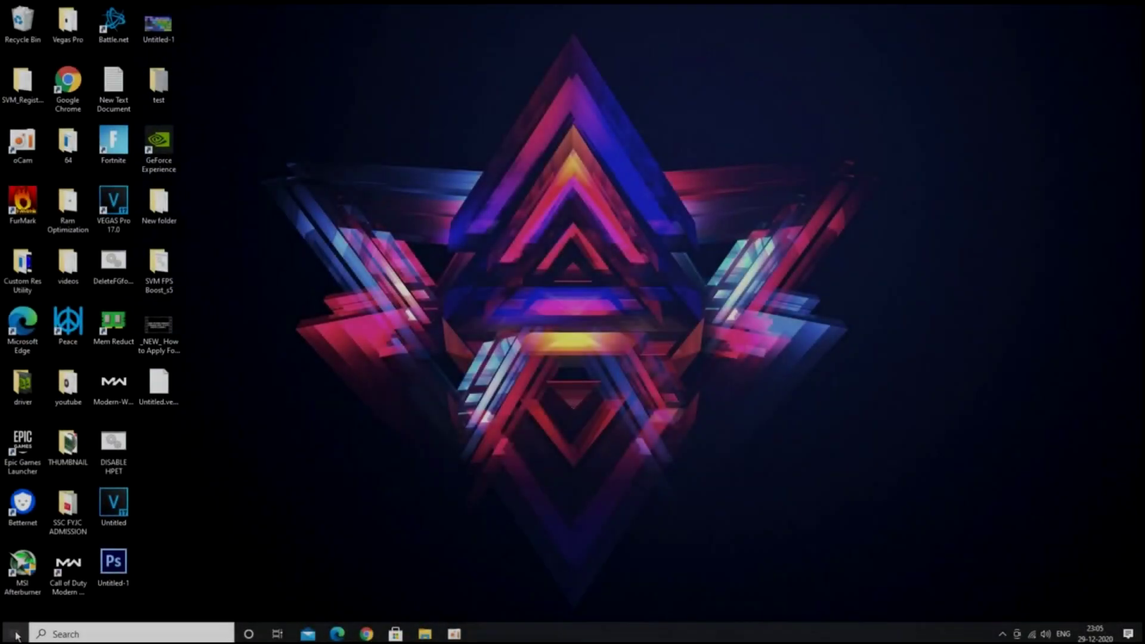
Open the Registry Editor by running regedit.
right_click(15, 634)
left_click(48, 567)
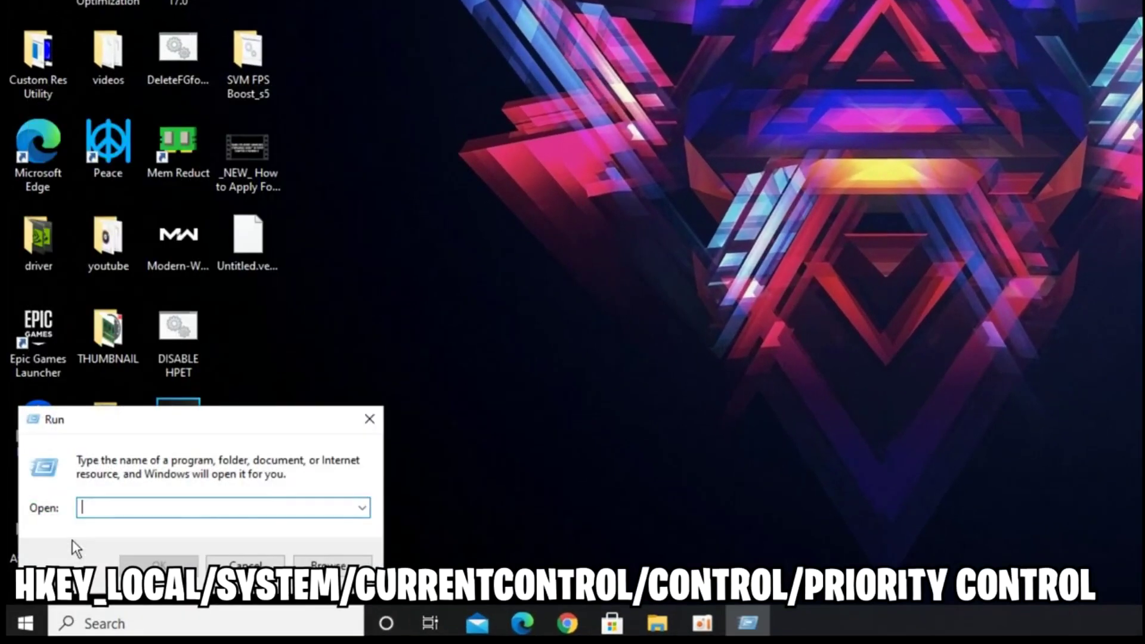
type("rege")
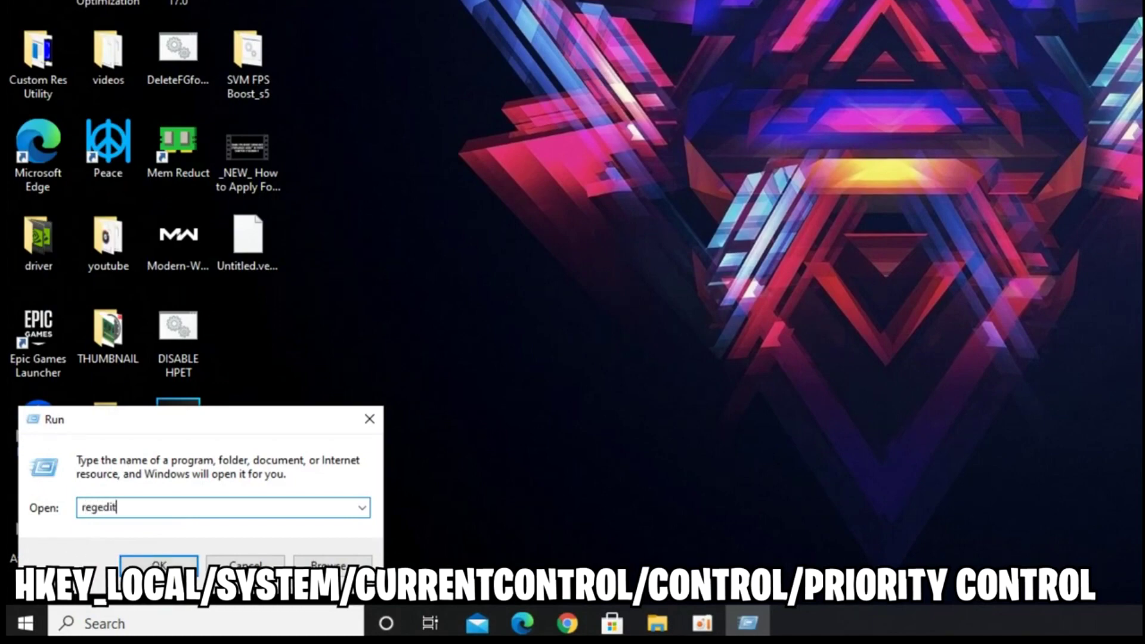
type("dit")
key("Return")
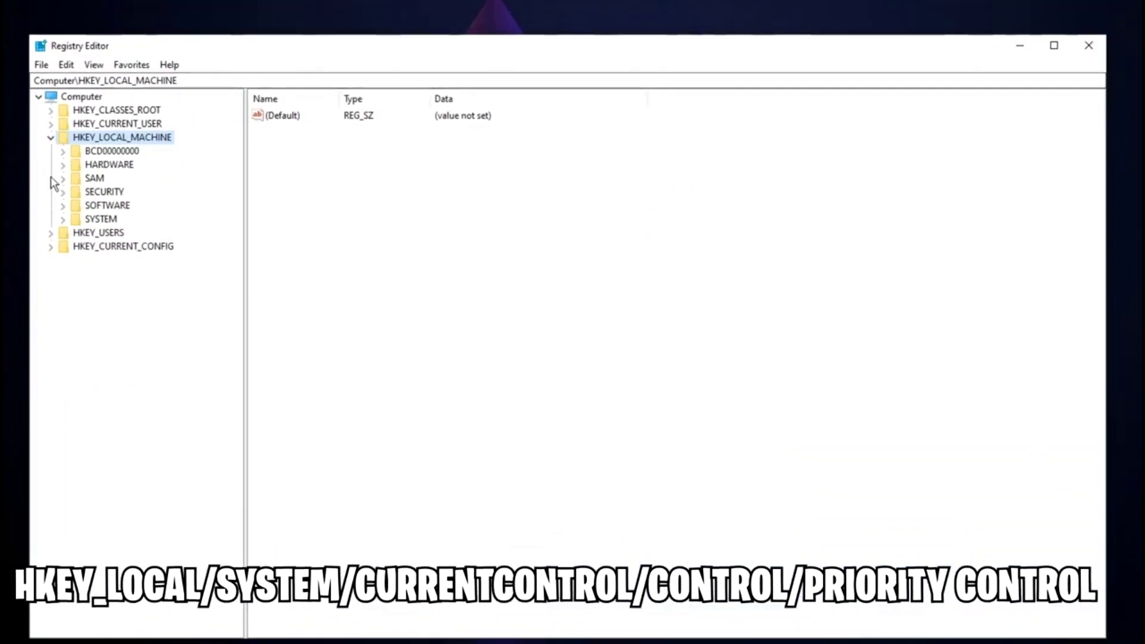
Go to the registry key HKEY_LOCAL_MACHINE\SYSTEM\CurrentControlSet\Control\PriorityControl.
left_click(51, 127)
left_click(52, 125)
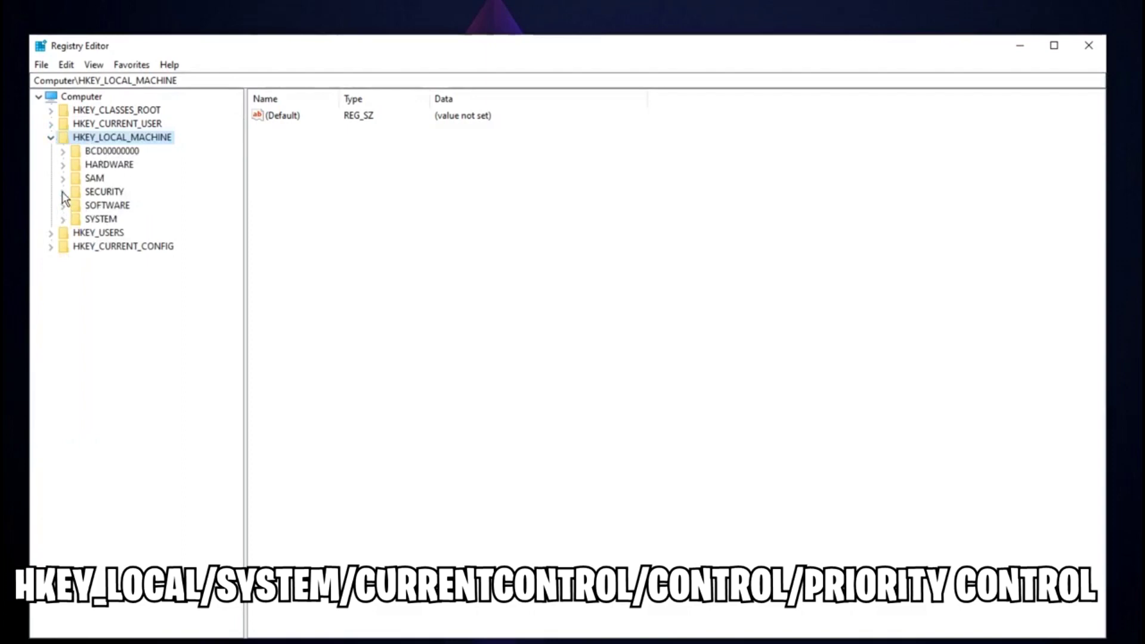
left_click(63, 219)
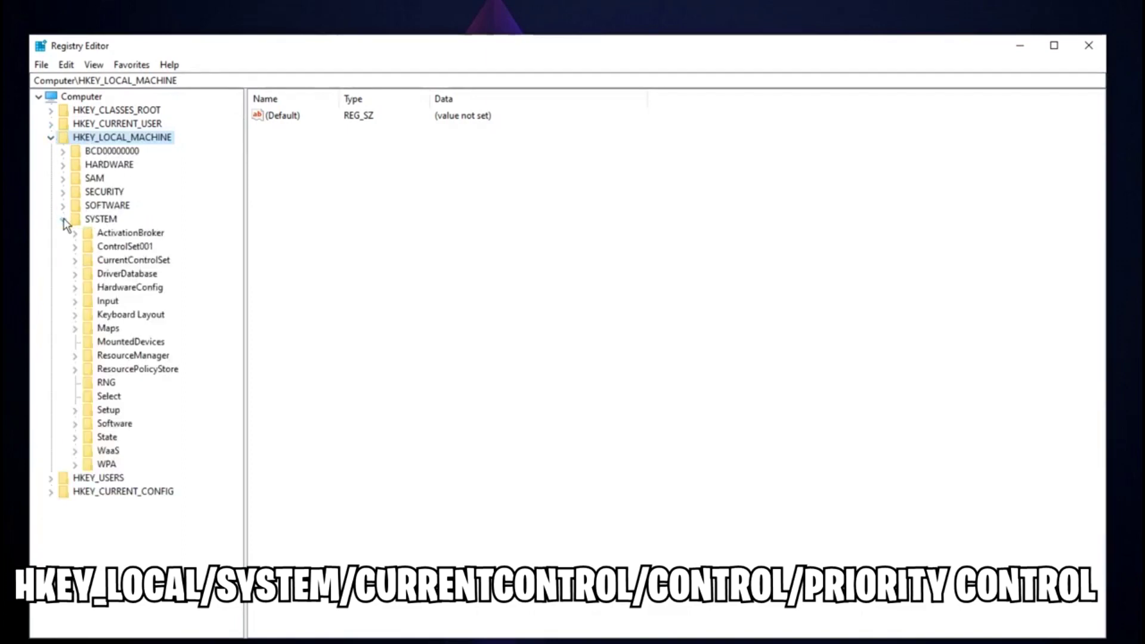
left_click(134, 263)
left_click(76, 263)
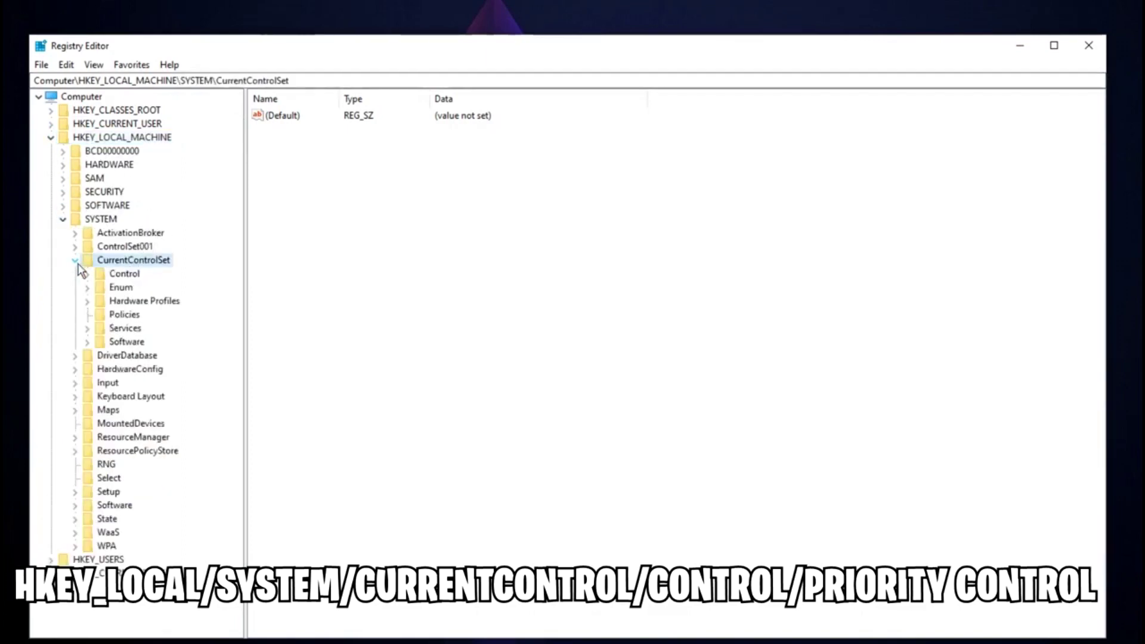
left_click(88, 274)
left_click_drag(238, 205, 230, 388)
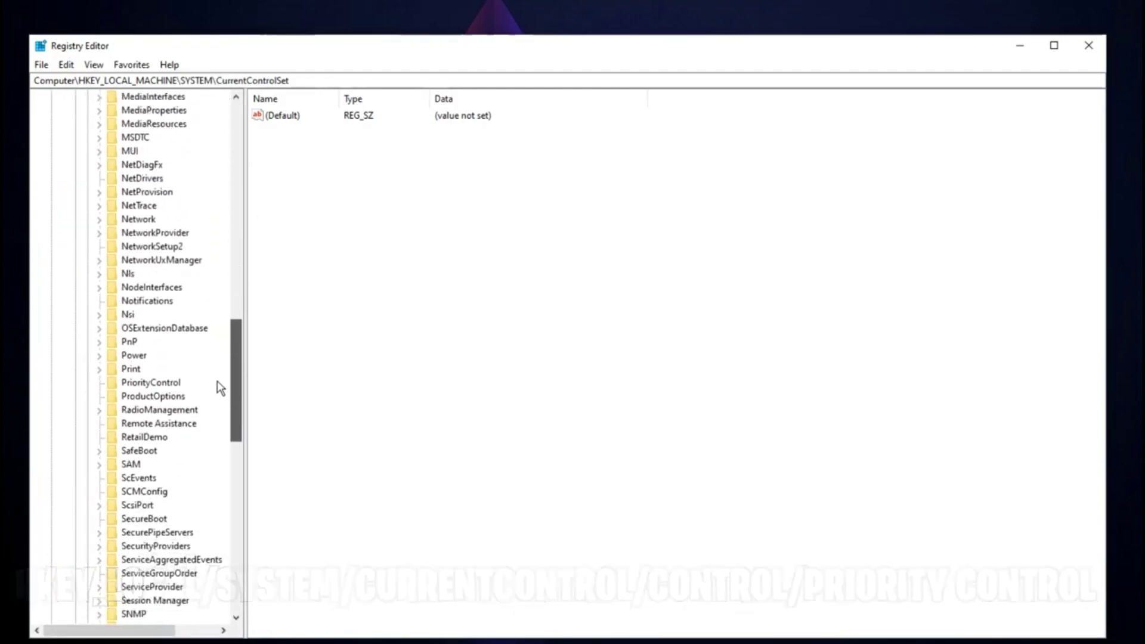
left_click(126, 382)
left_click(125, 370)
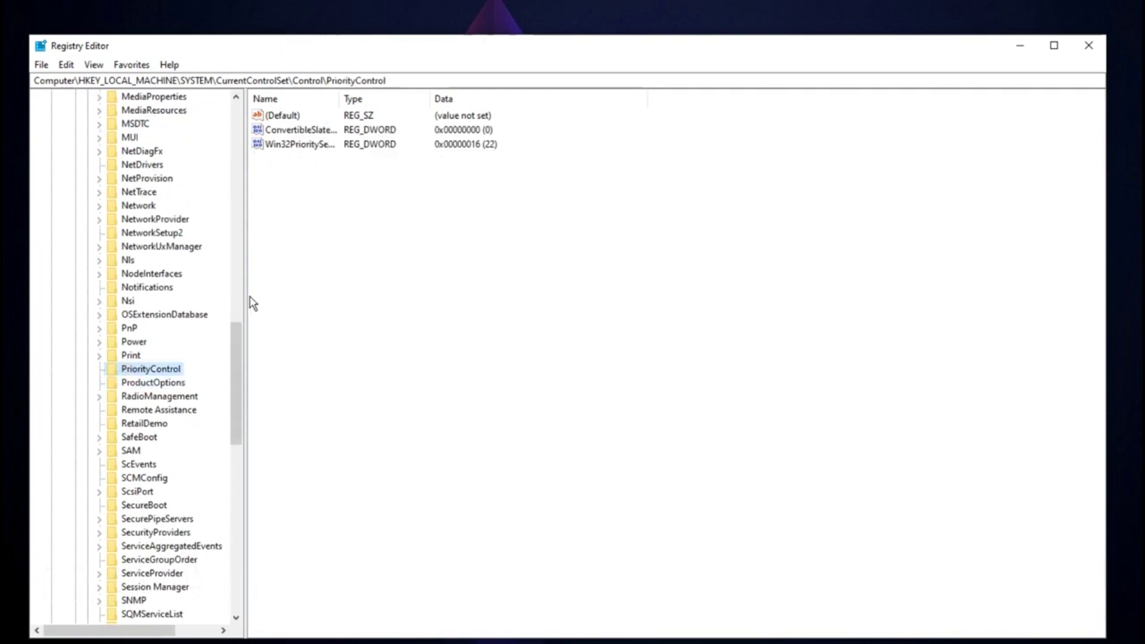
Set the Win32PrioritySeparation value data to hexadecimal 28 and confirm it.
left_click(302, 147)
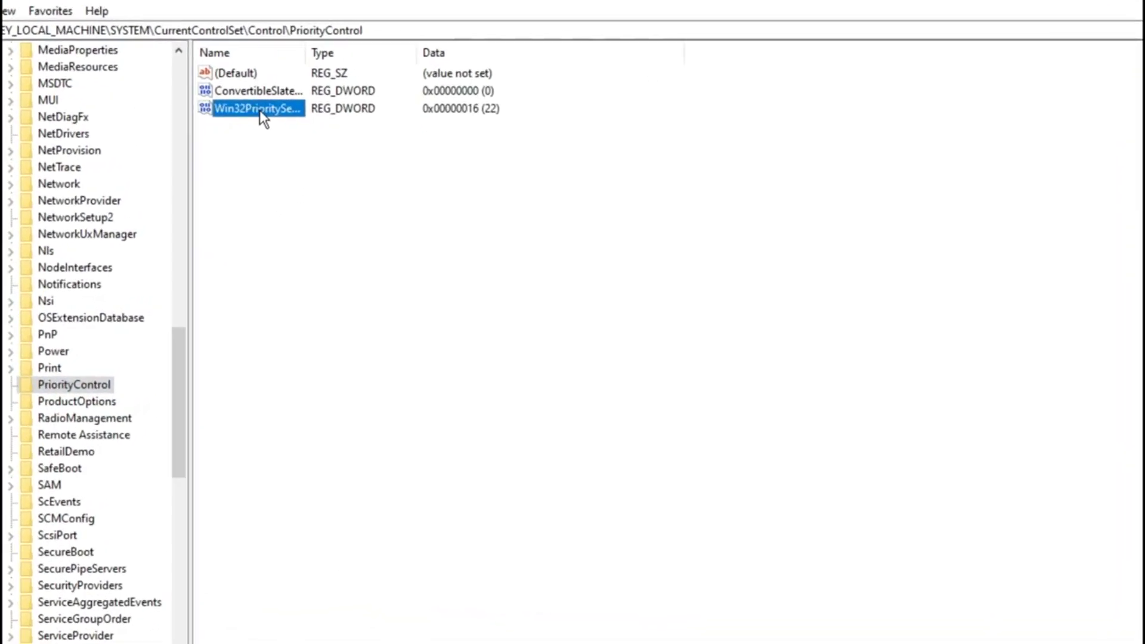
double_click(263, 110)
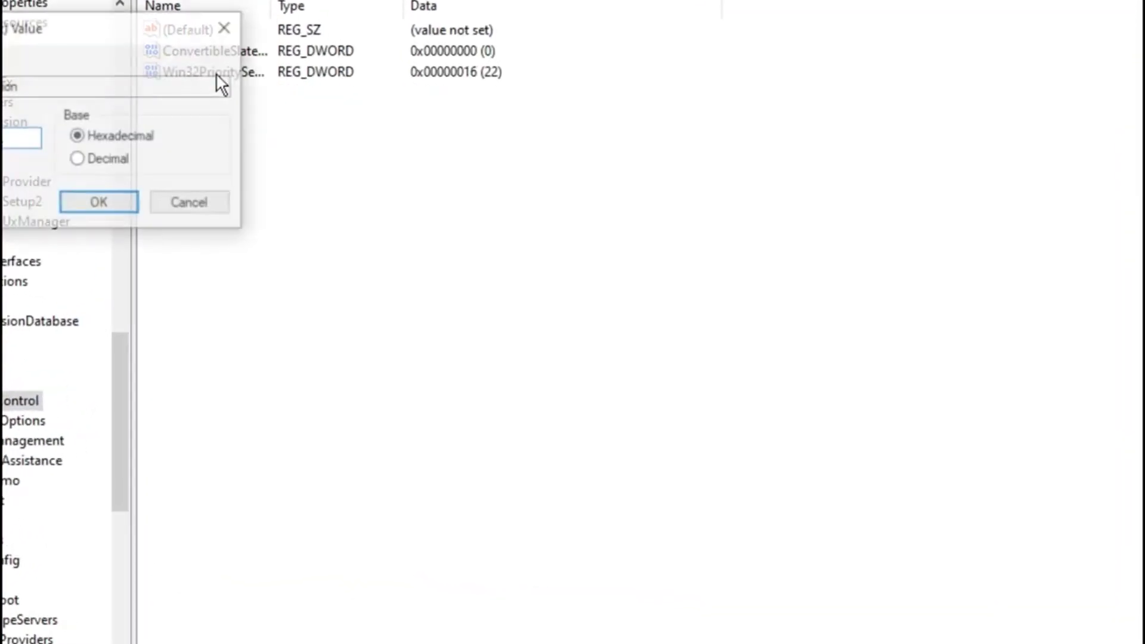
left_click_drag(197, 101, 670, 344)
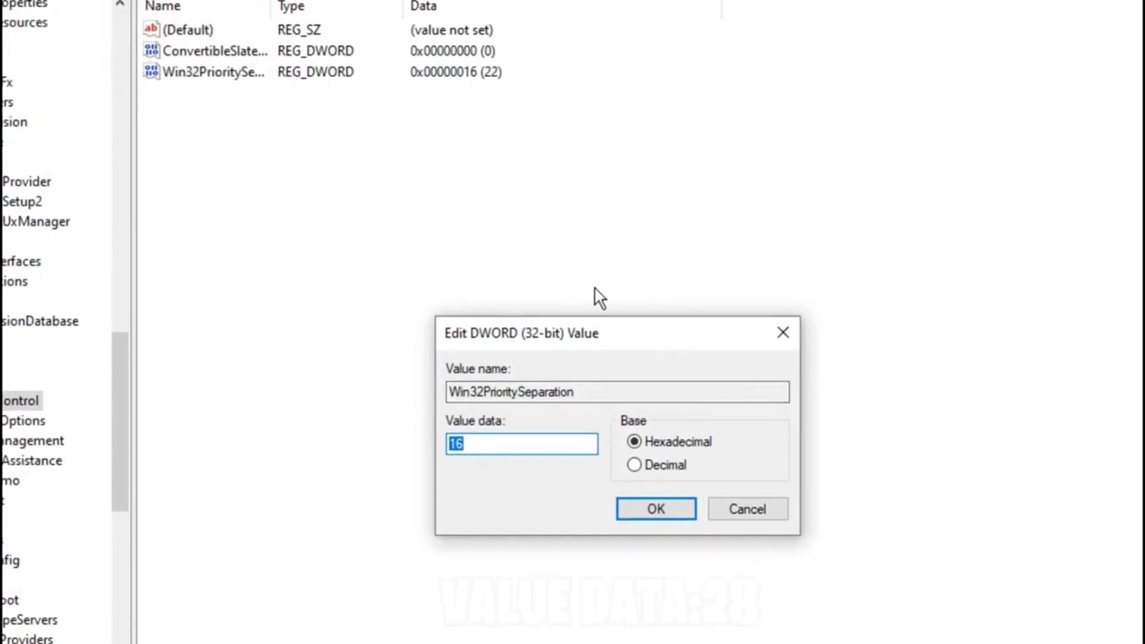
type("28")
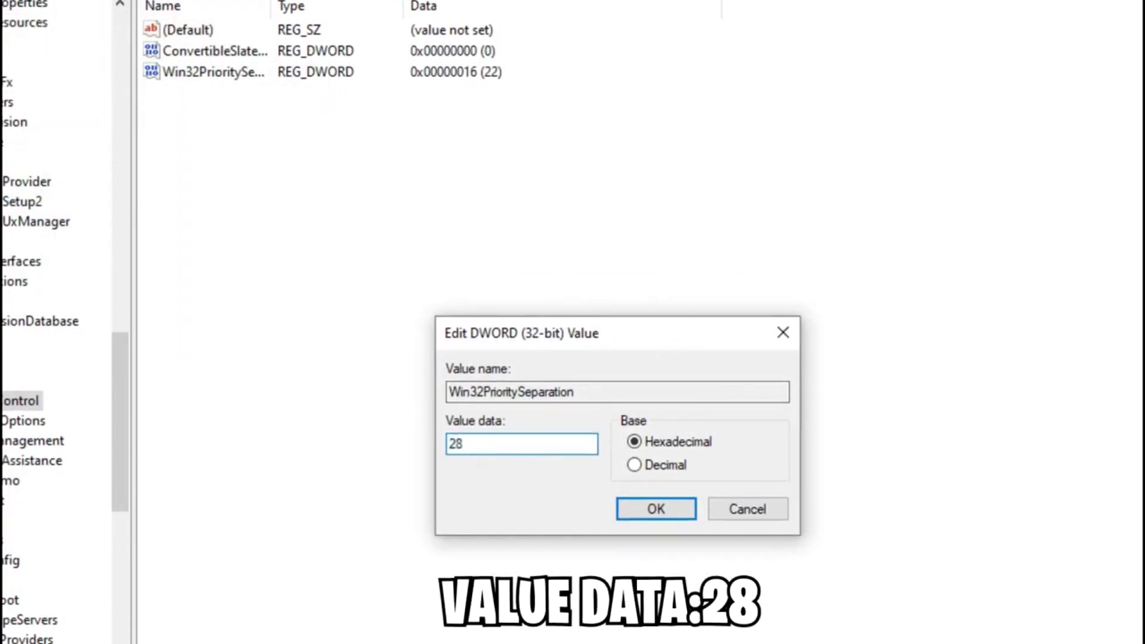
left_click(654, 510)
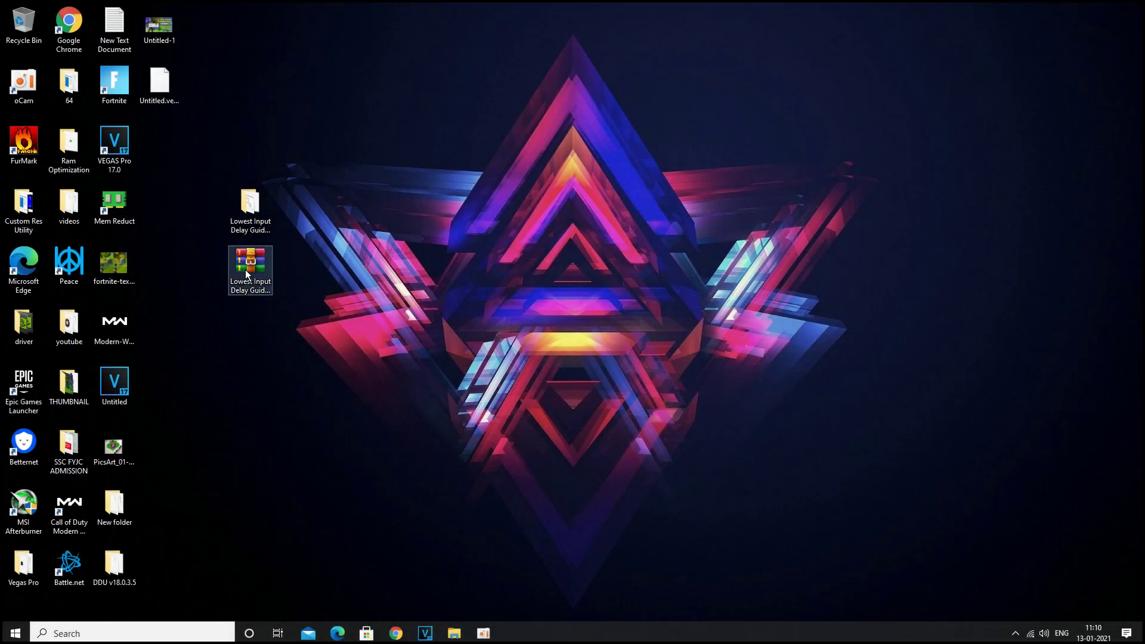
Extract the Lowest Input Delay Guide_SVM archive in place on the desktop.
right_click(246, 272)
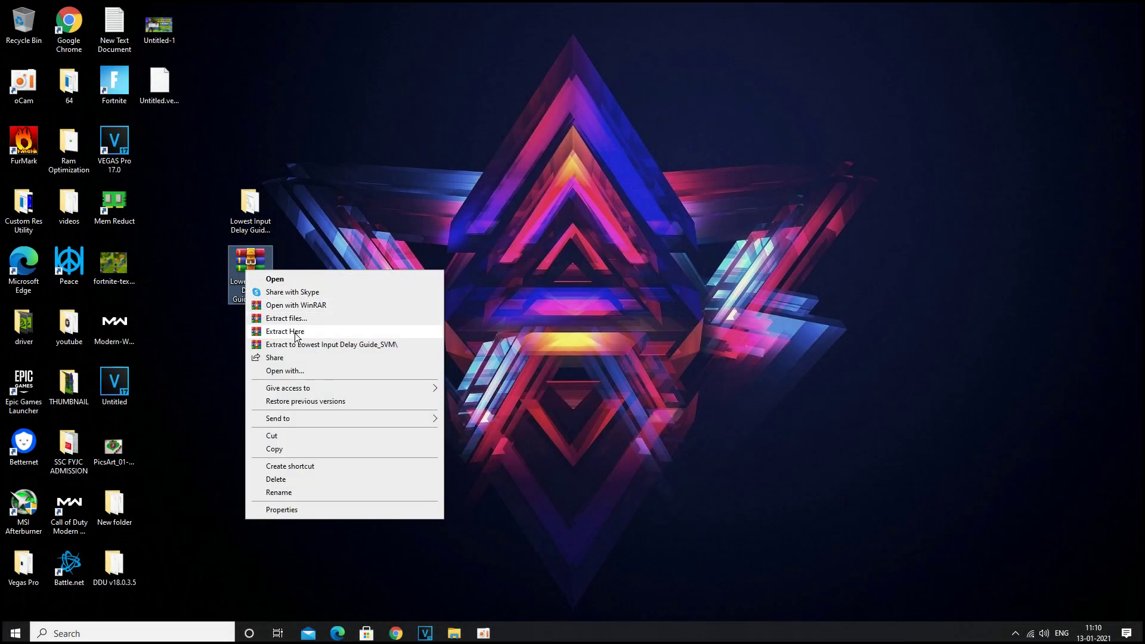
left_click(285, 332)
left_click(546, 377)
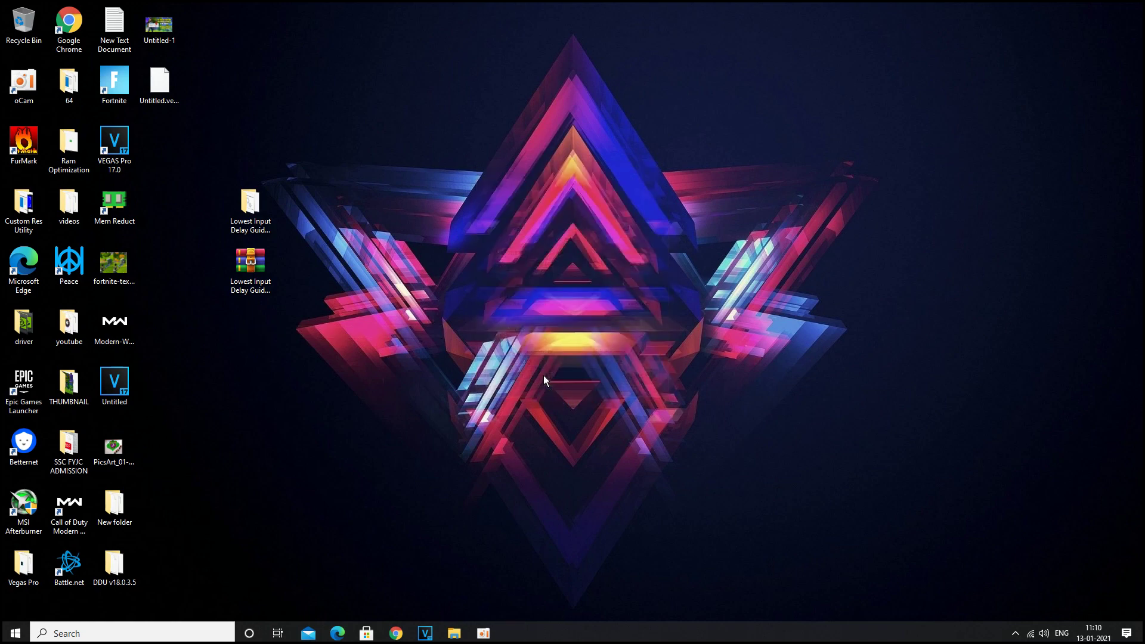
Run Intelligent standby list cleaner ISLC as administrator from the 2)ISLC v1.0.2.2 folder inside the extracted Lowest Input Delay Guide_SVM folder.
double_click(250, 205)
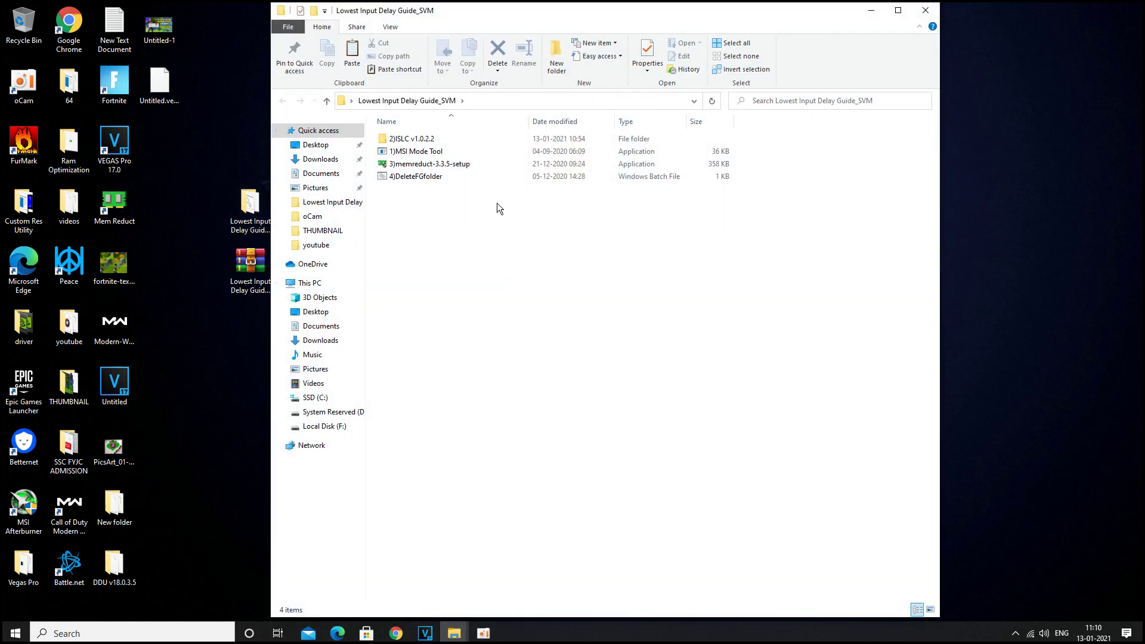
double_click(445, 140)
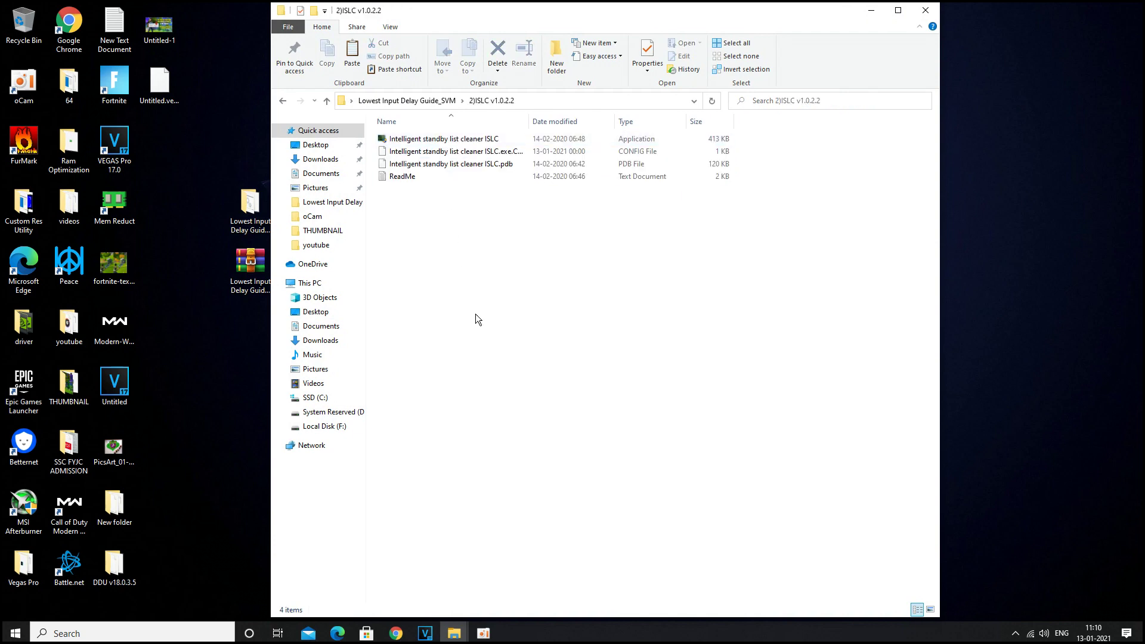
left_click(430, 139)
right_click(431, 141)
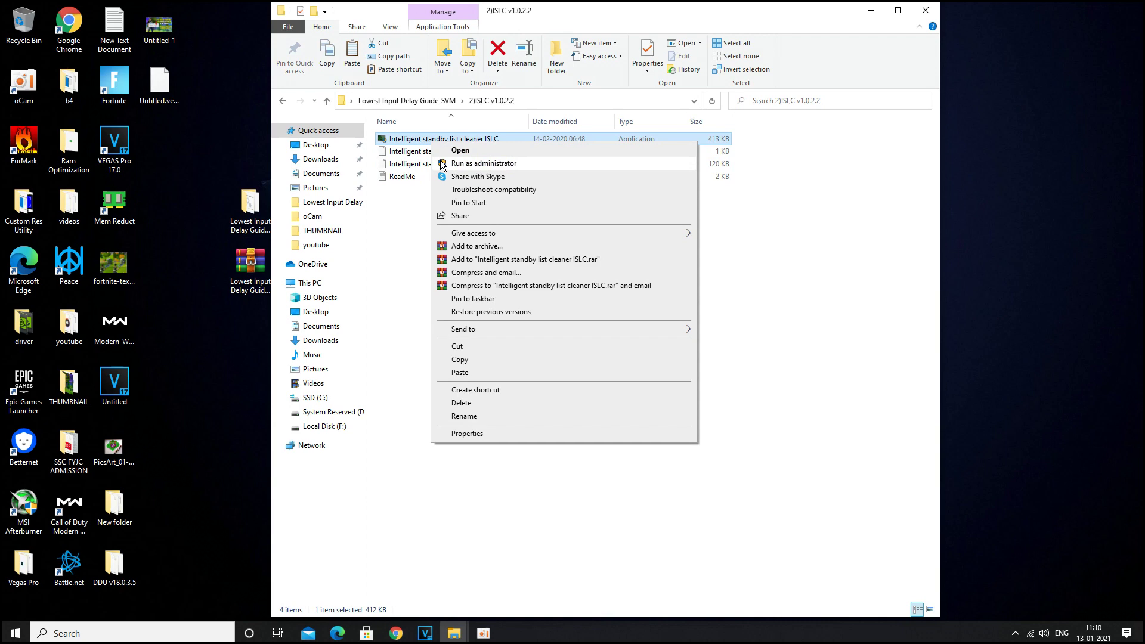
left_click(443, 164)
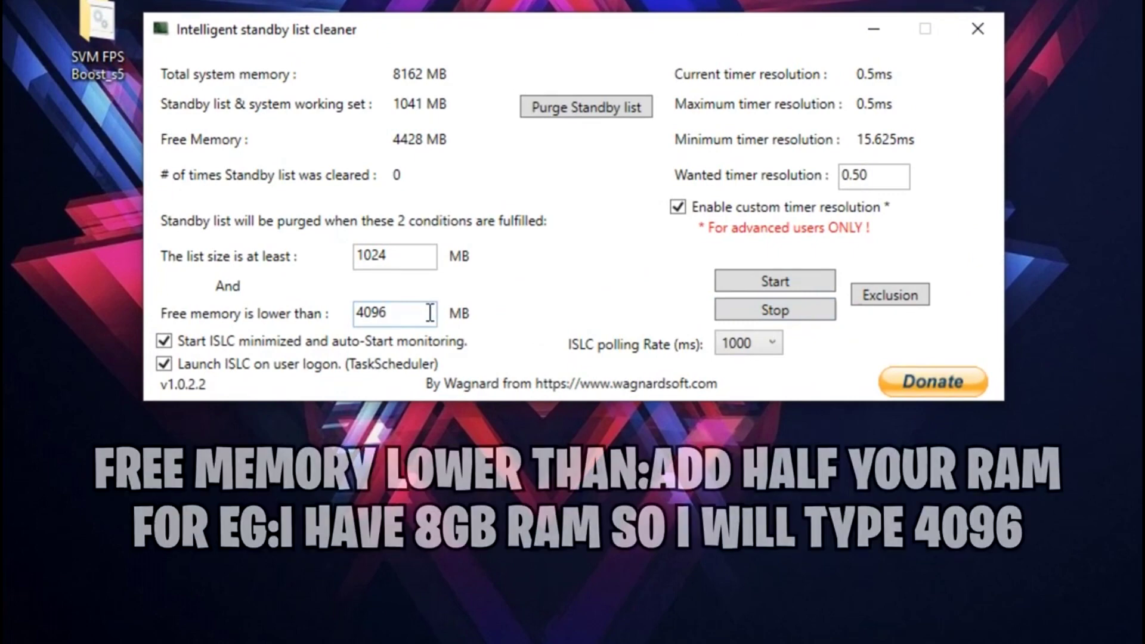
Set the standby list purge condition for free memory to lower than 4096 MB.
left_click_drag(414, 312, 345, 311)
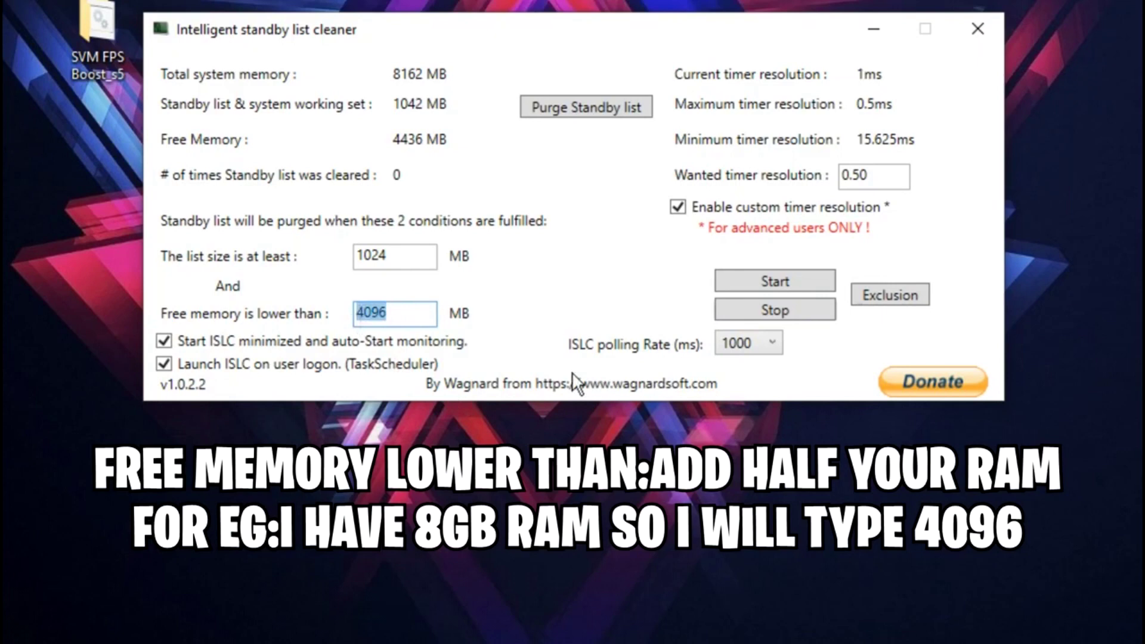
type("40")
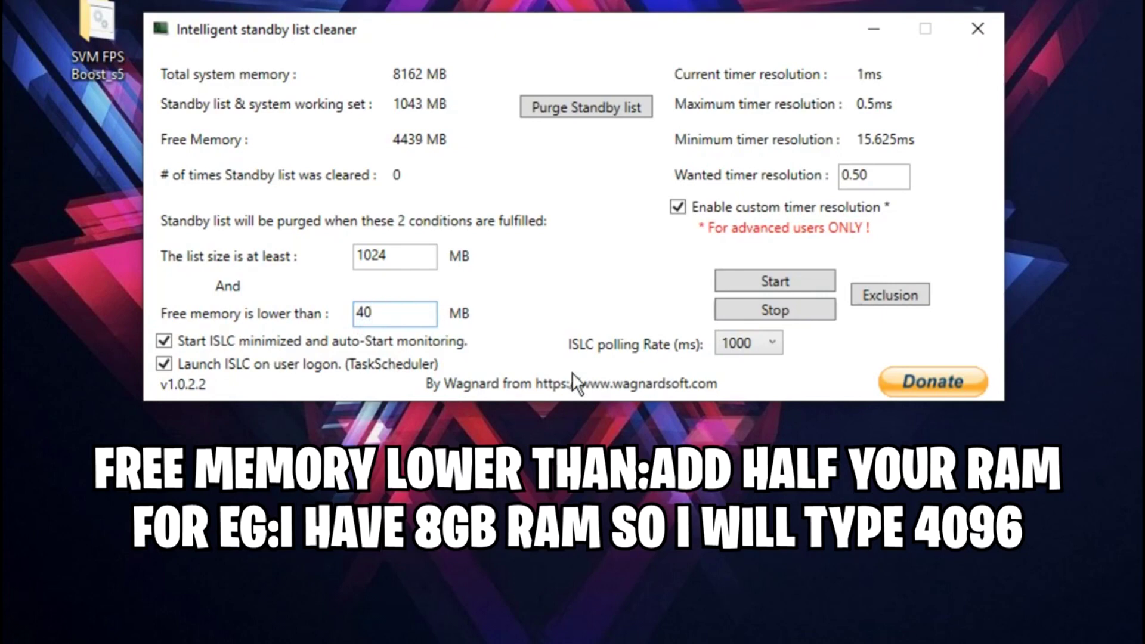
type("96")
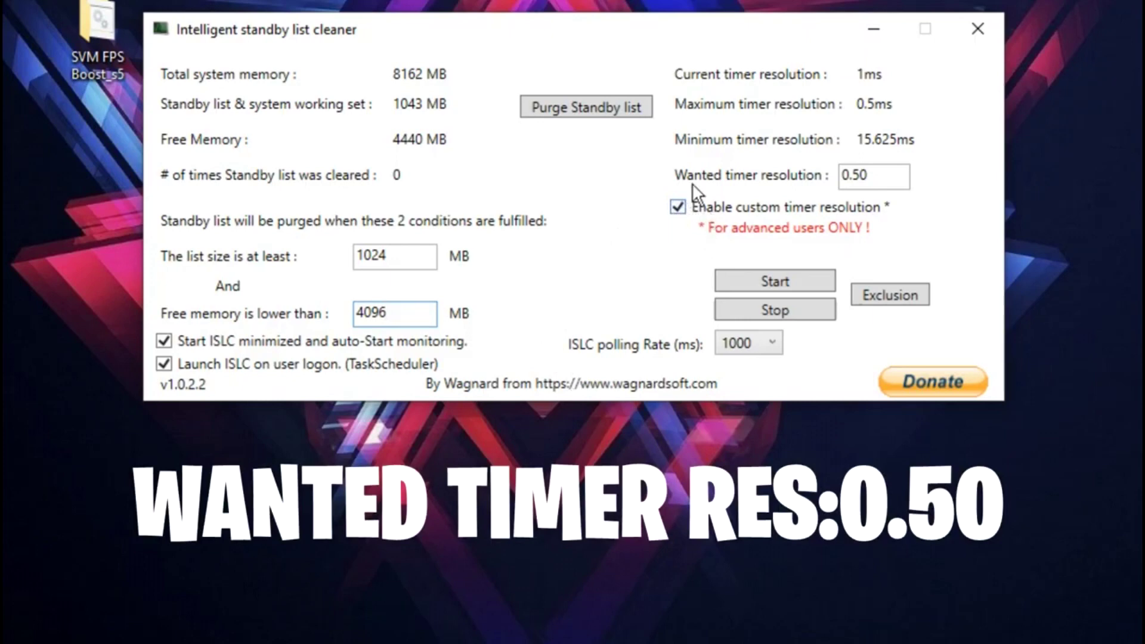
Set the wanted timer resolution to 0.50, removing the surplus characters from the value.
left_click(877, 174)
left_click_drag(877, 175, 779, 172)
type("0.50")
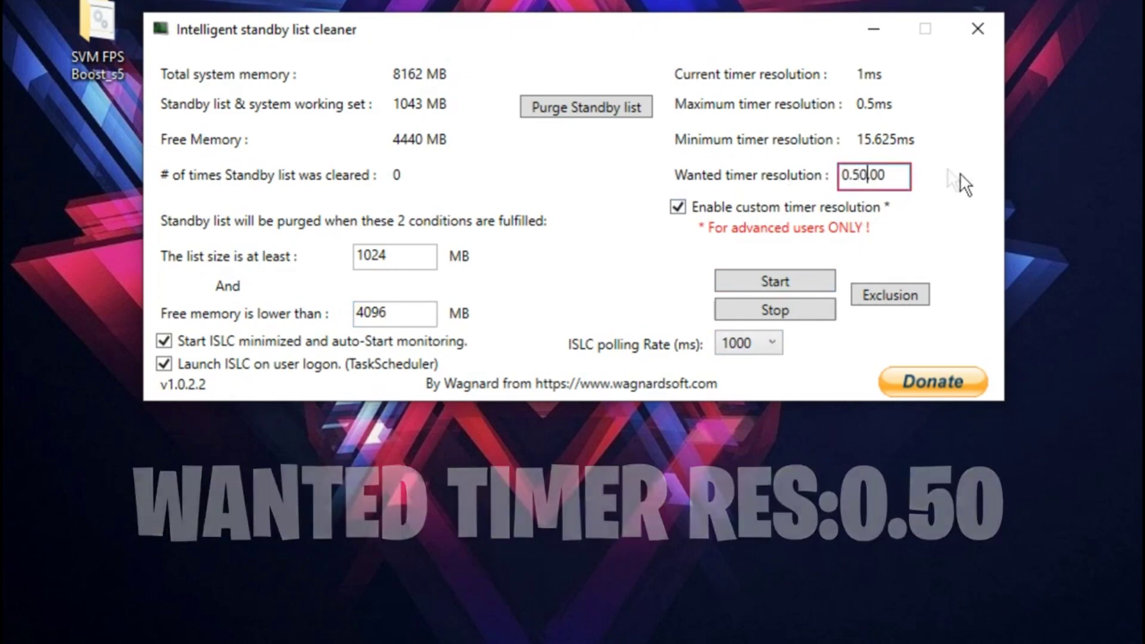
left_click_drag(910, 174, 868, 174)
key("BackSpace")
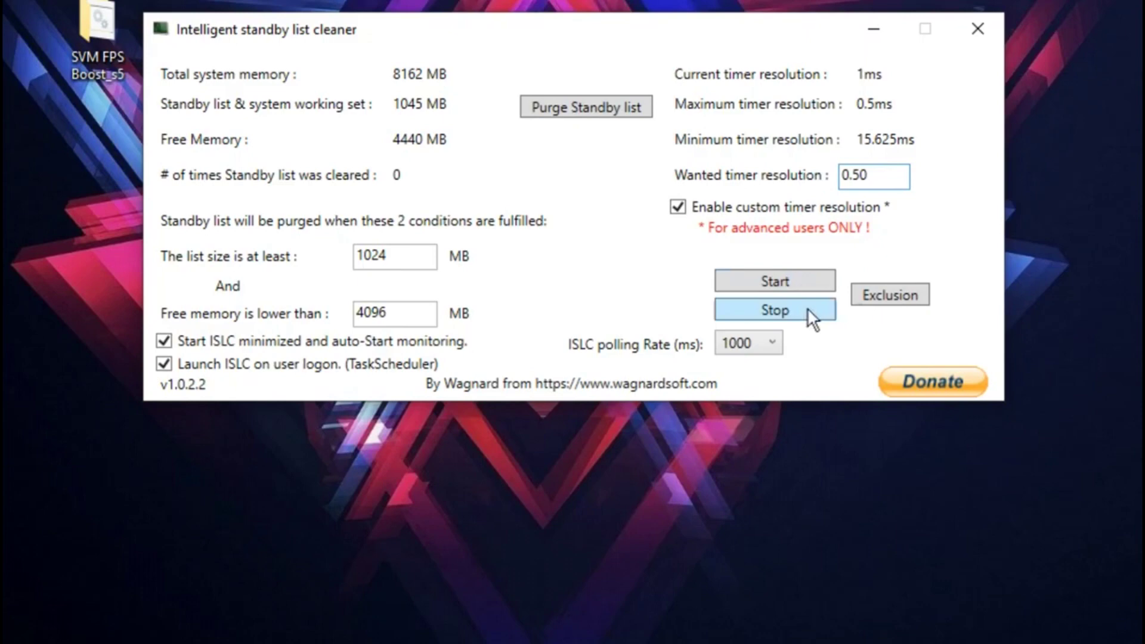
Start the standby list monitoring, purge the standby list once, and leave the cleaner running minimized.
left_click(792, 279)
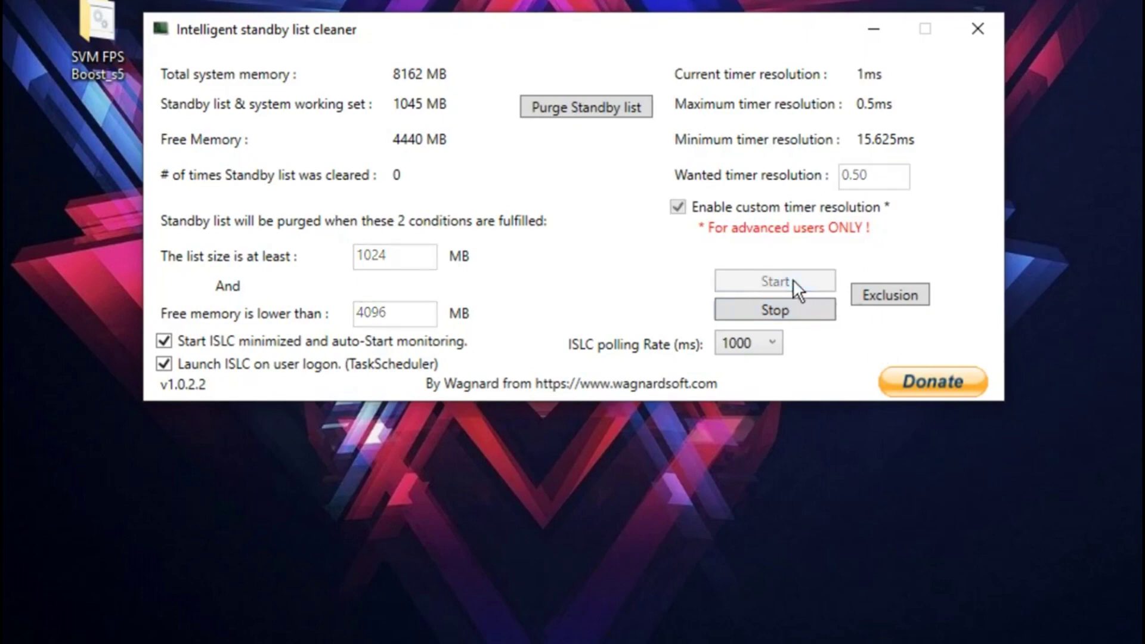
left_click(578, 100)
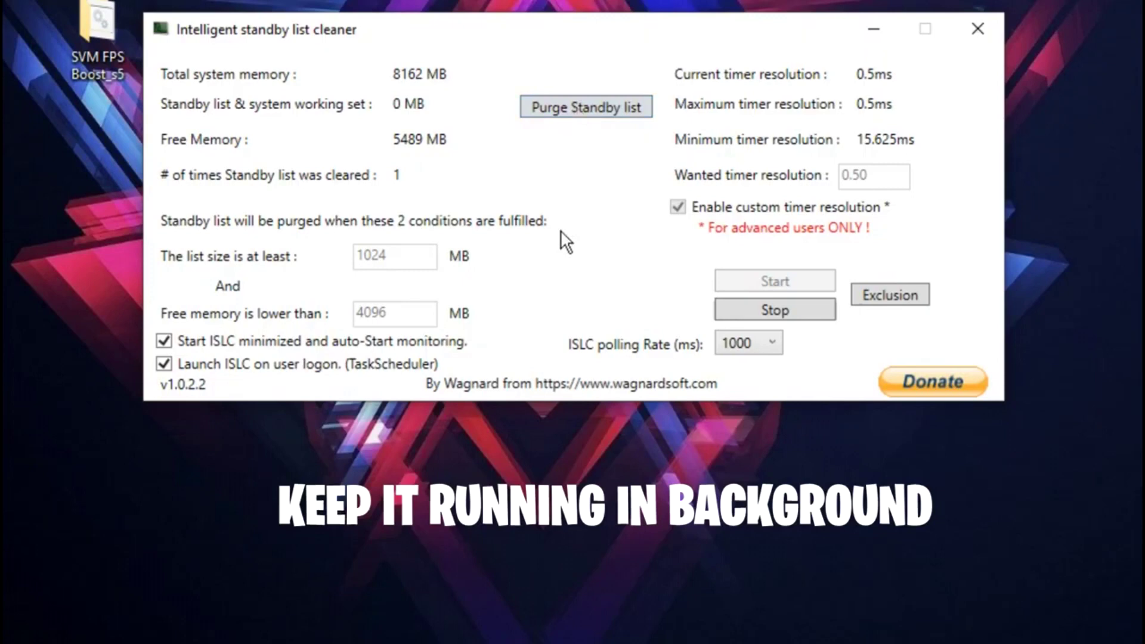
left_click(870, 30)
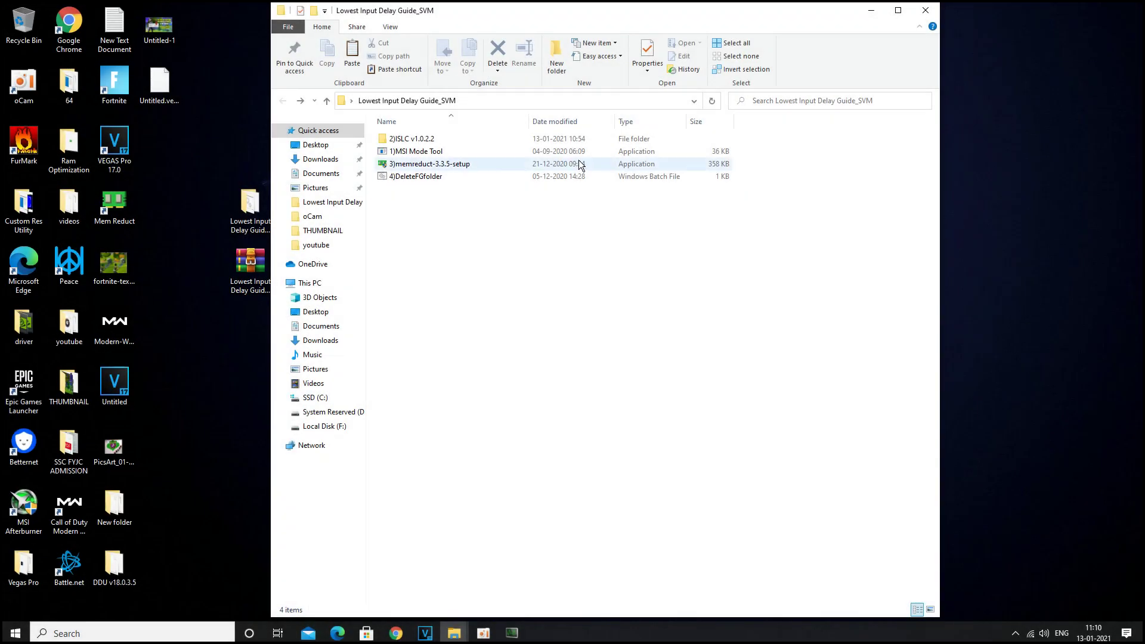
Run 1)MSI Mode Tool as administrator from the Lowest Input Delay Guide_SVM folder.
left_click(571, 152)
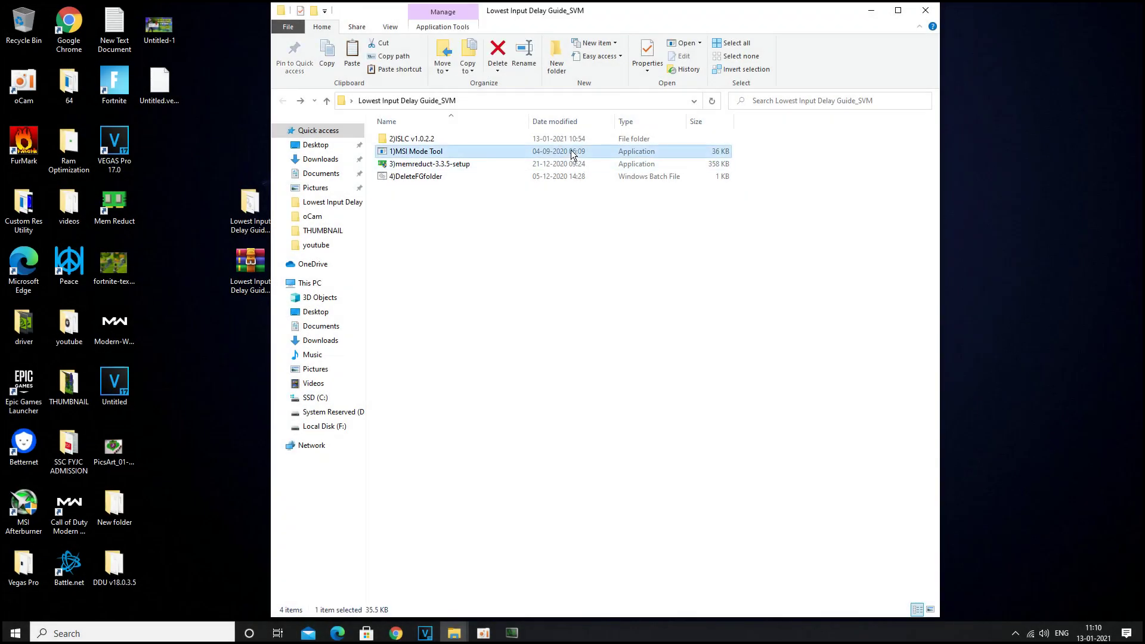
right_click(571, 154)
left_click(603, 174)
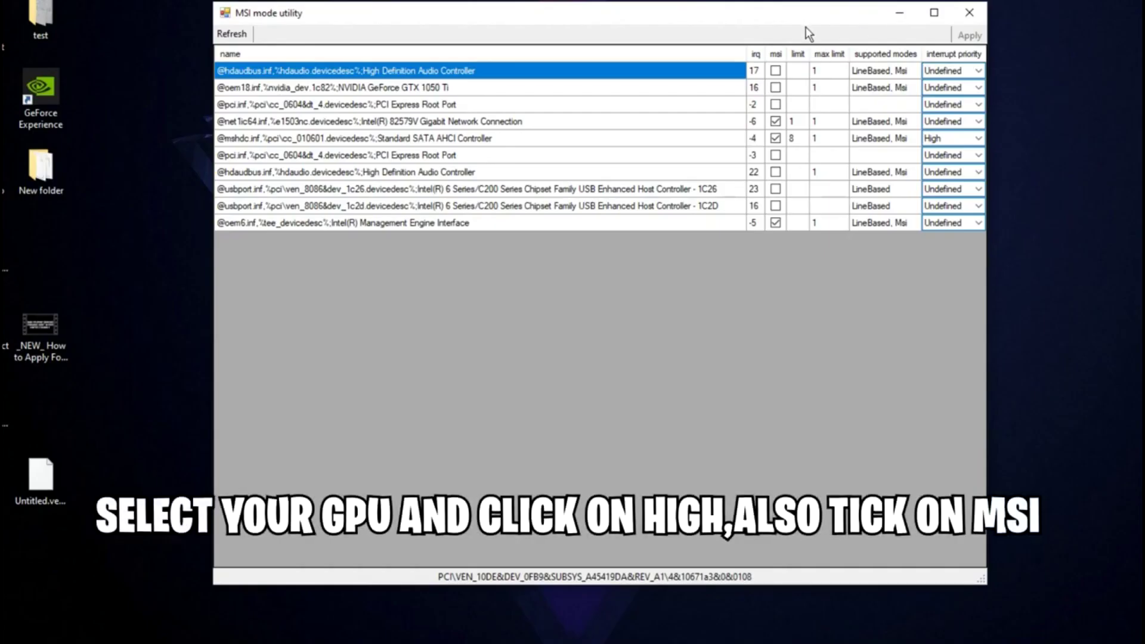
Set the NVIDIA GeForce GTX 1050 Ti to High interrupt priority with MSI enabled, apply it, and close the utility.
left_click(430, 87)
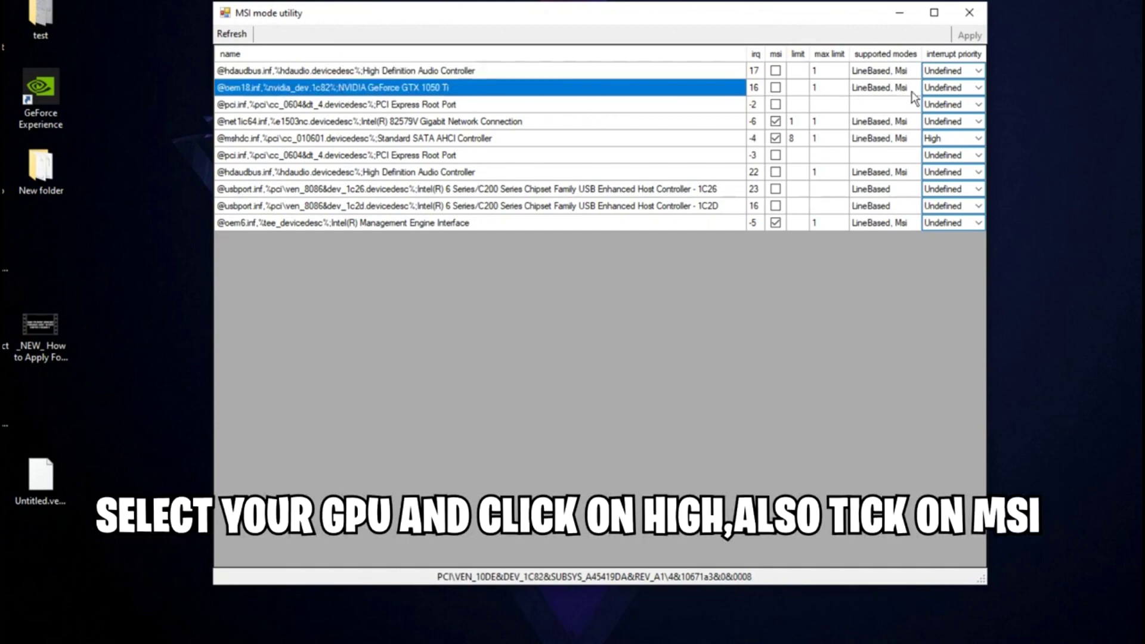
left_click(947, 88)
left_click(947, 88)
left_click(943, 128)
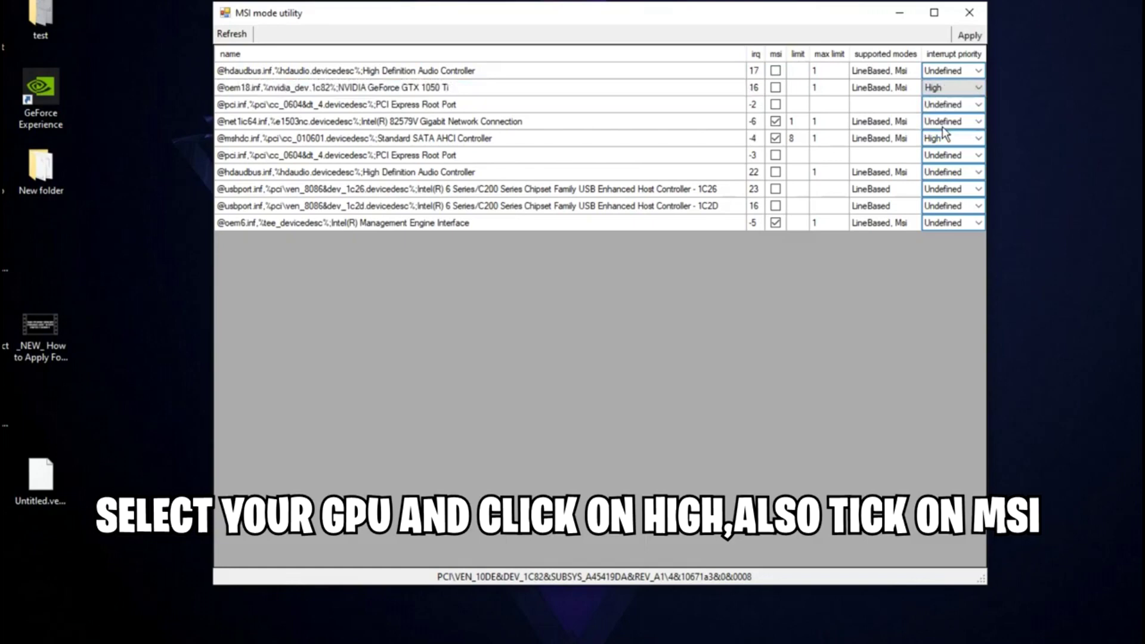
left_click(776, 87)
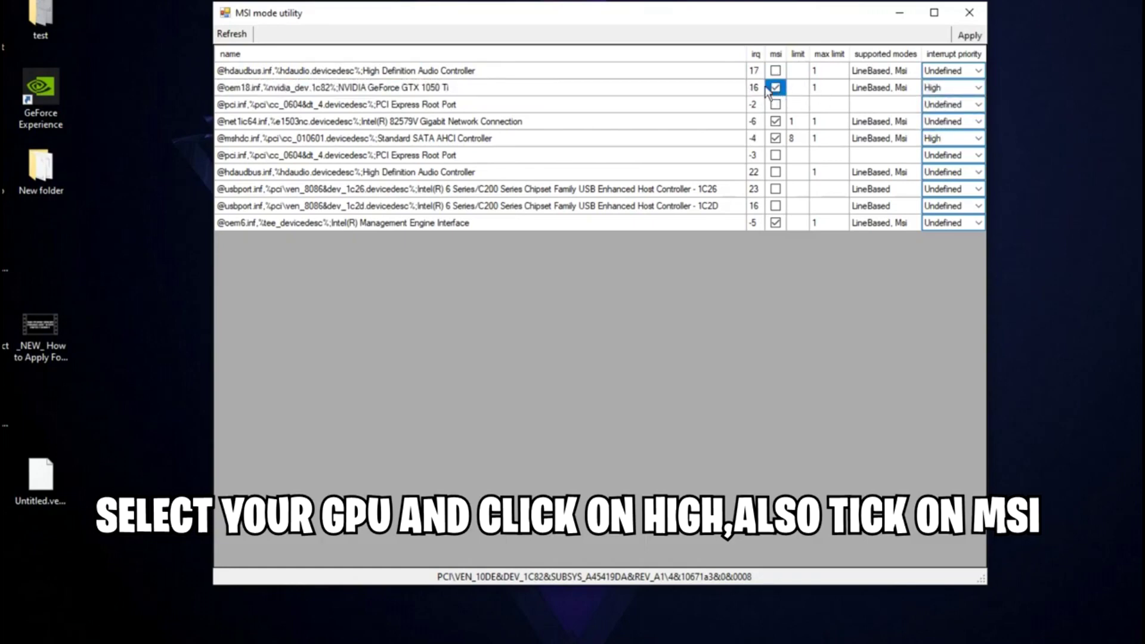
left_click(968, 36)
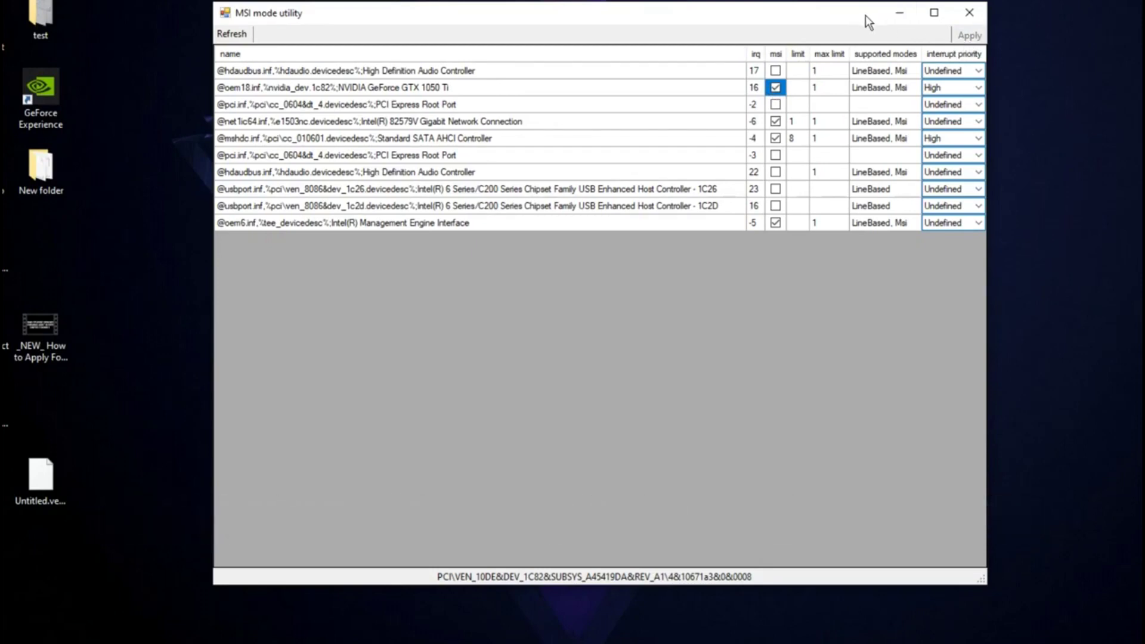
left_click(979, 20)
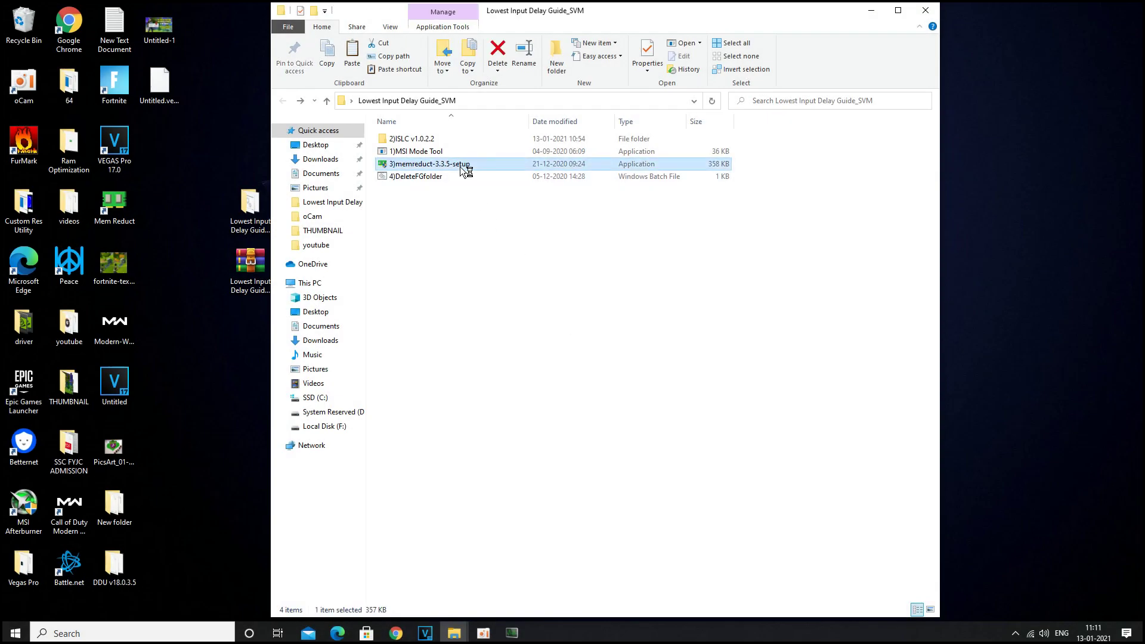
Install Mem Reduct v3.3.5 by going through its setup wizard to the end.
left_click(638, 416)
left_click(639, 414)
left_click(638, 414)
left_click(639, 414)
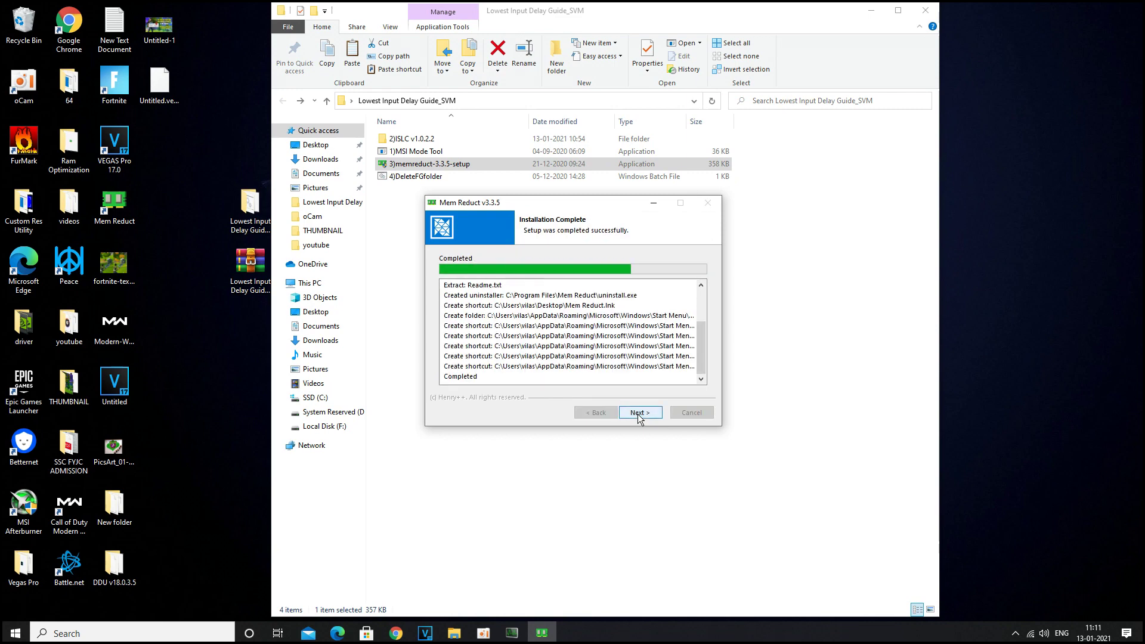
left_click(639, 413)
left_click(638, 413)
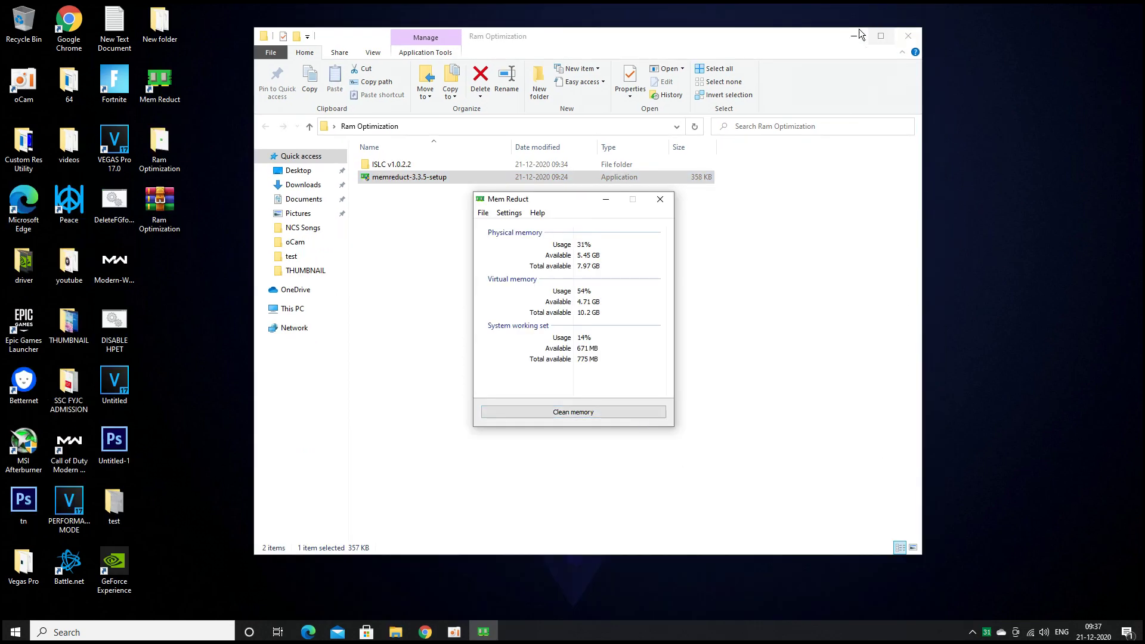
Minimize the Ram Optimization folder window, then enable Always on top and Start minimized in Mem Reduct's general settings.
left_click(865, 15)
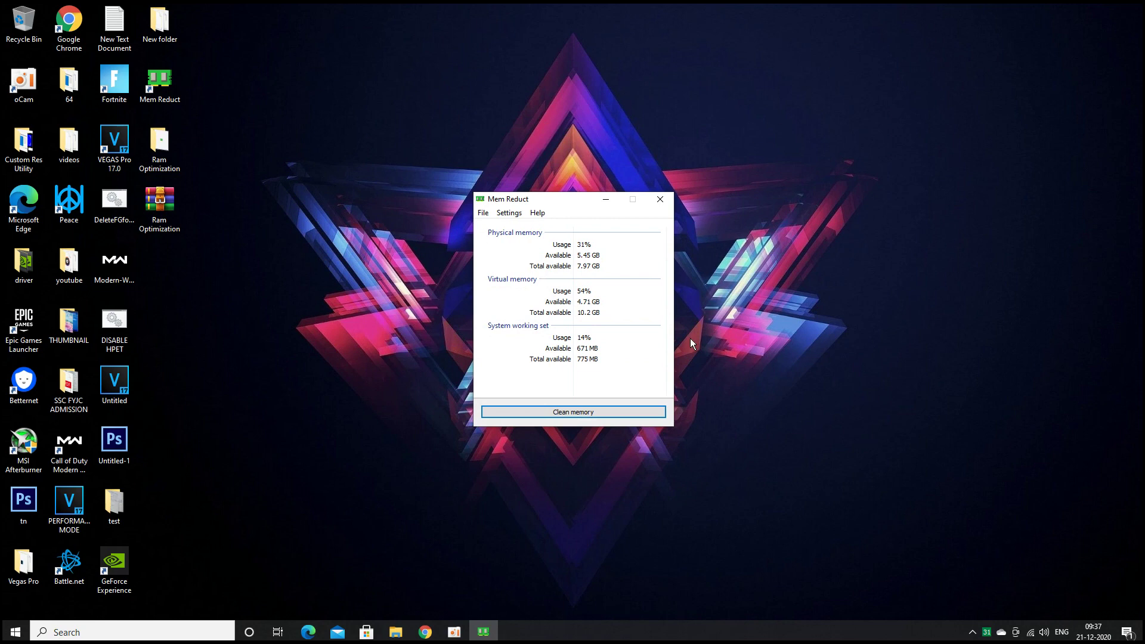
left_click(484, 215)
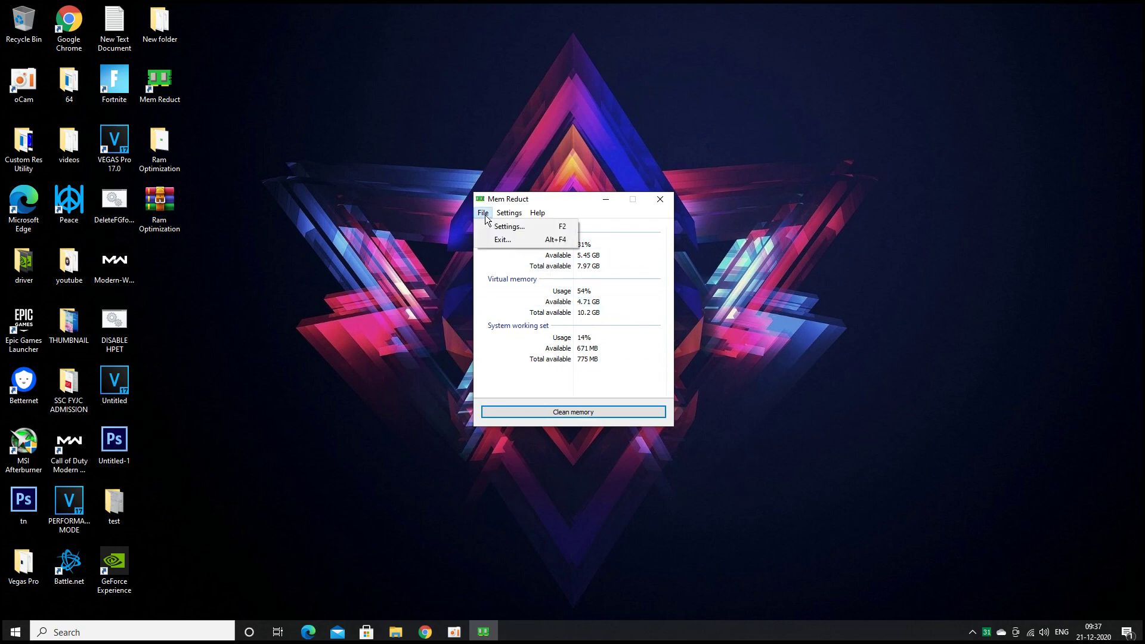
left_click(494, 226)
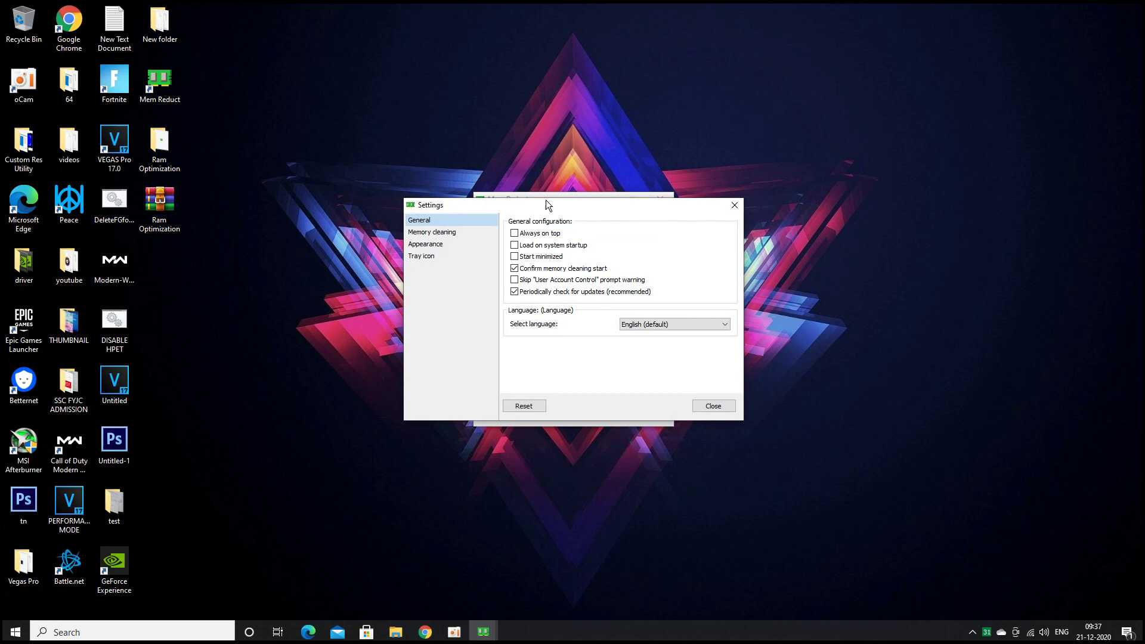
left_click(530, 234)
left_click(525, 259)
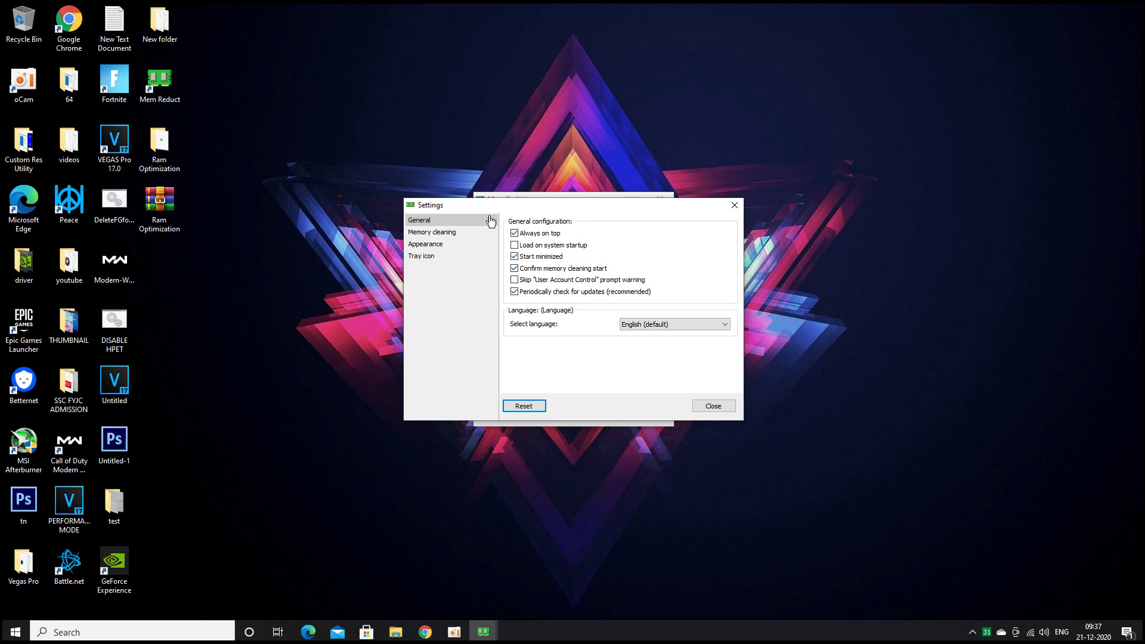
Select Standby list among Mem Reduct's memory regions to clean, return to the general settings, and close the settings.
left_click(447, 236)
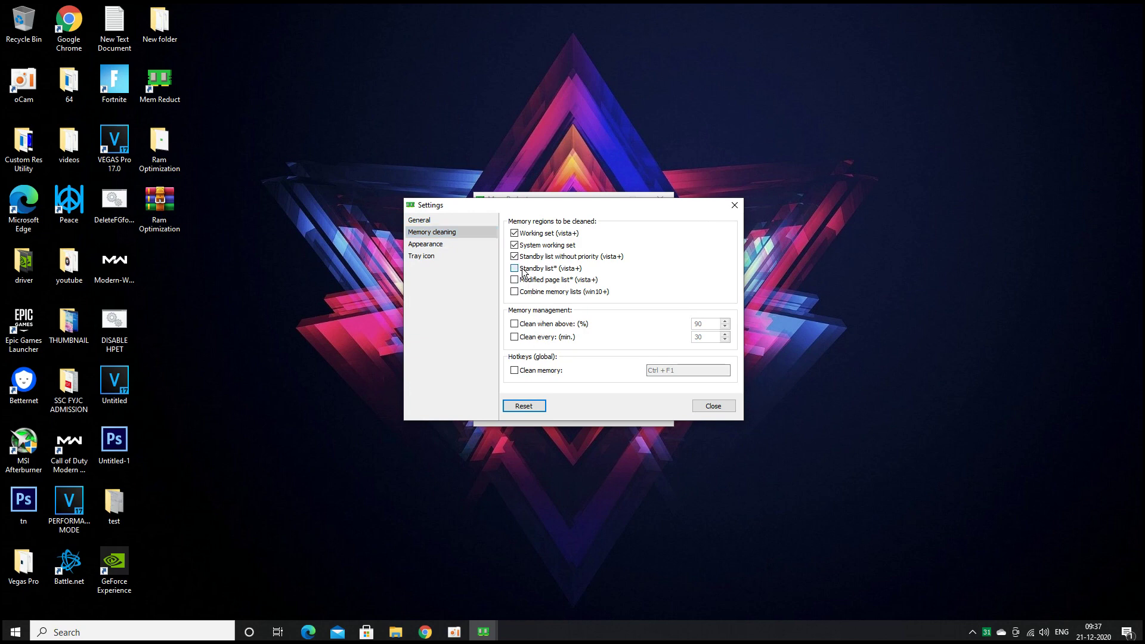
left_click(514, 269)
left_click(715, 336)
left_click(427, 221)
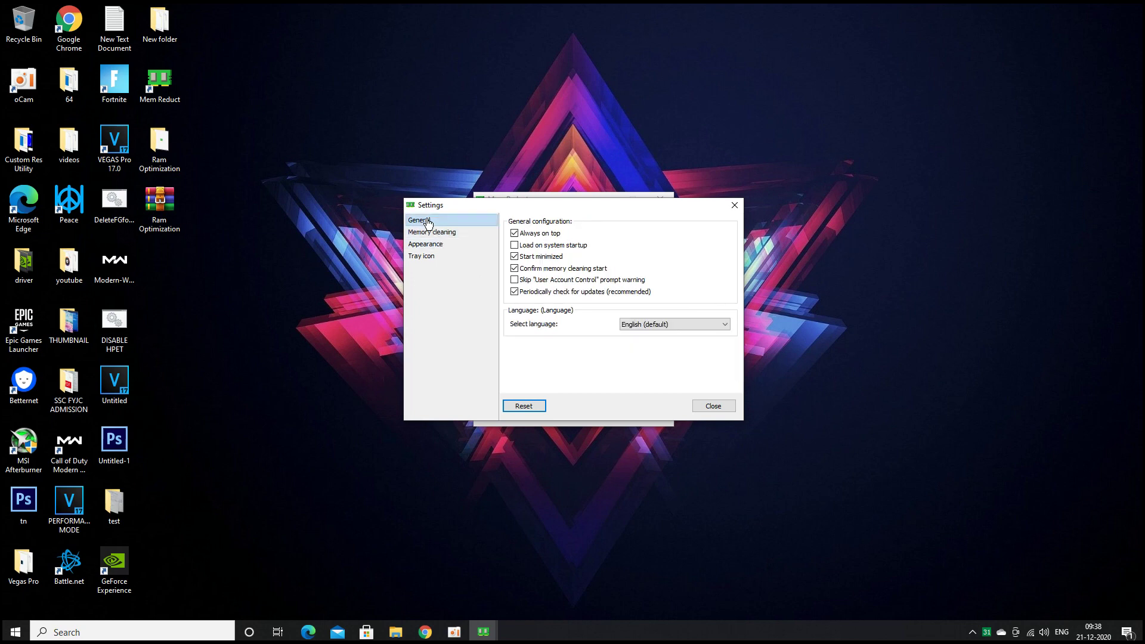
left_click(713, 406)
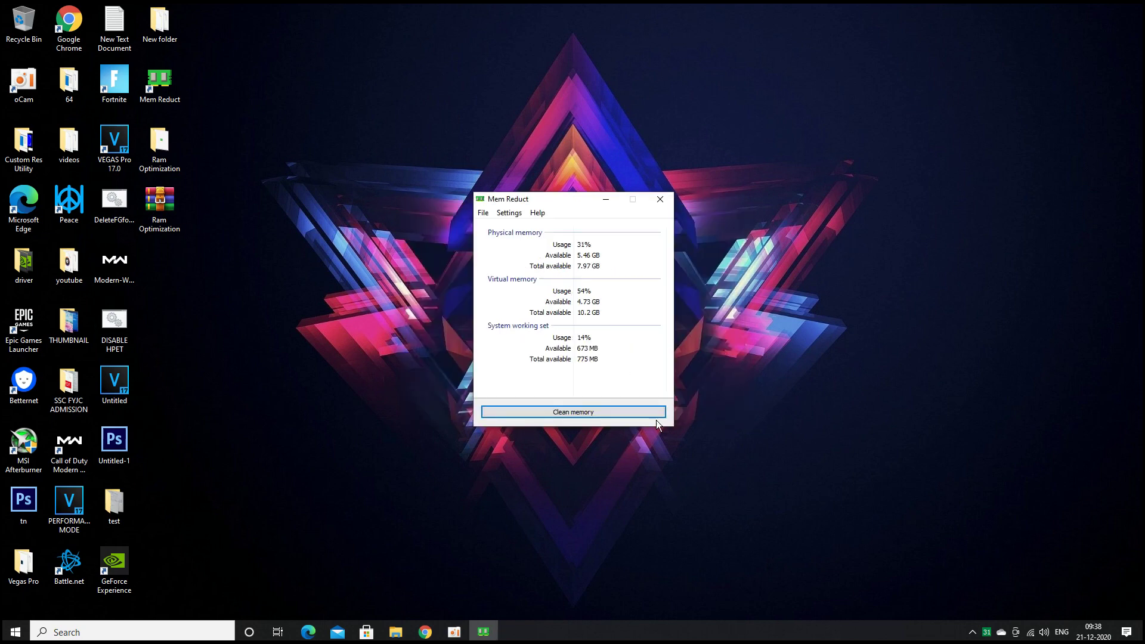
Clean the memory with Mem Reduct, accept the confirmation, and minimize its window.
left_click(600, 414)
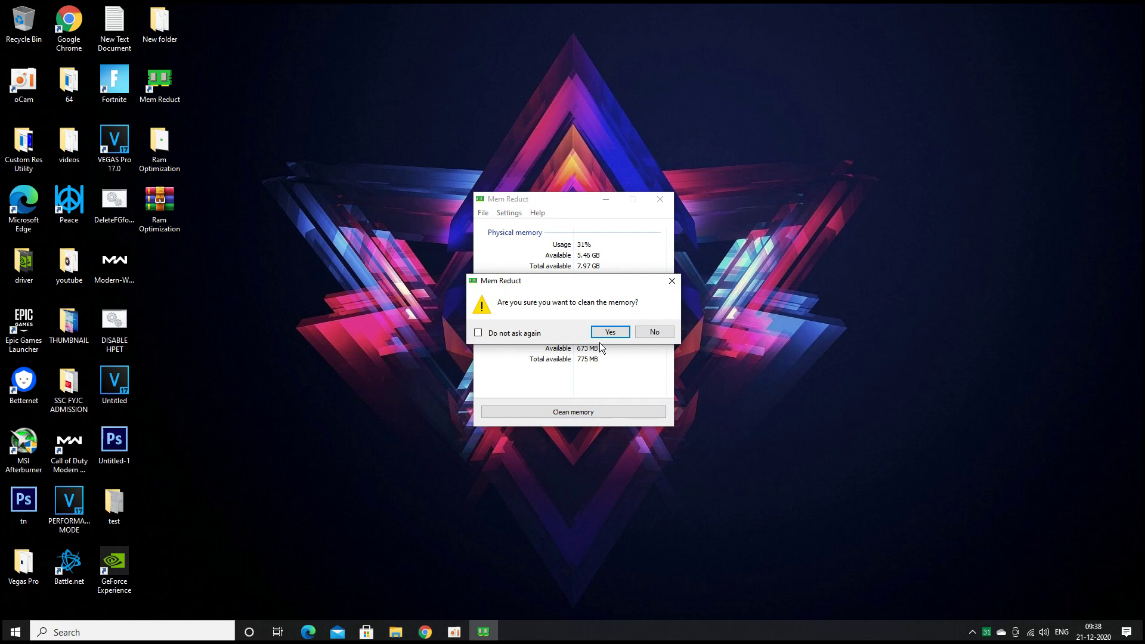
left_click(612, 332)
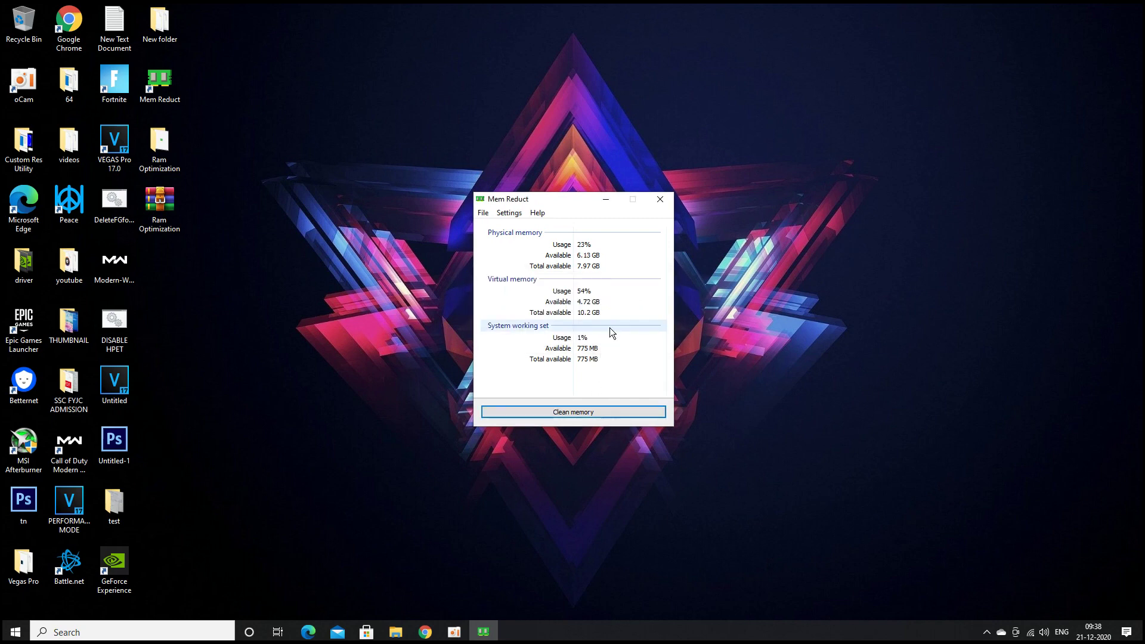
left_click(605, 202)
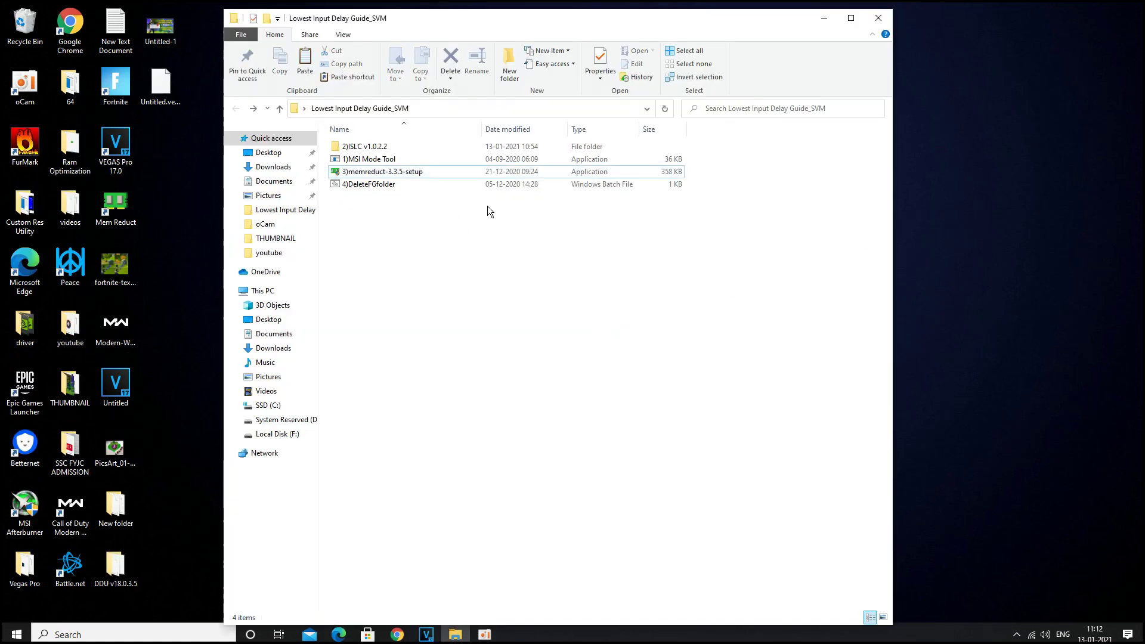
Run the 4)DeleteFGfolder batch file from the Lowest Input Delay Guide_SVM folder.
left_click(430, 183)
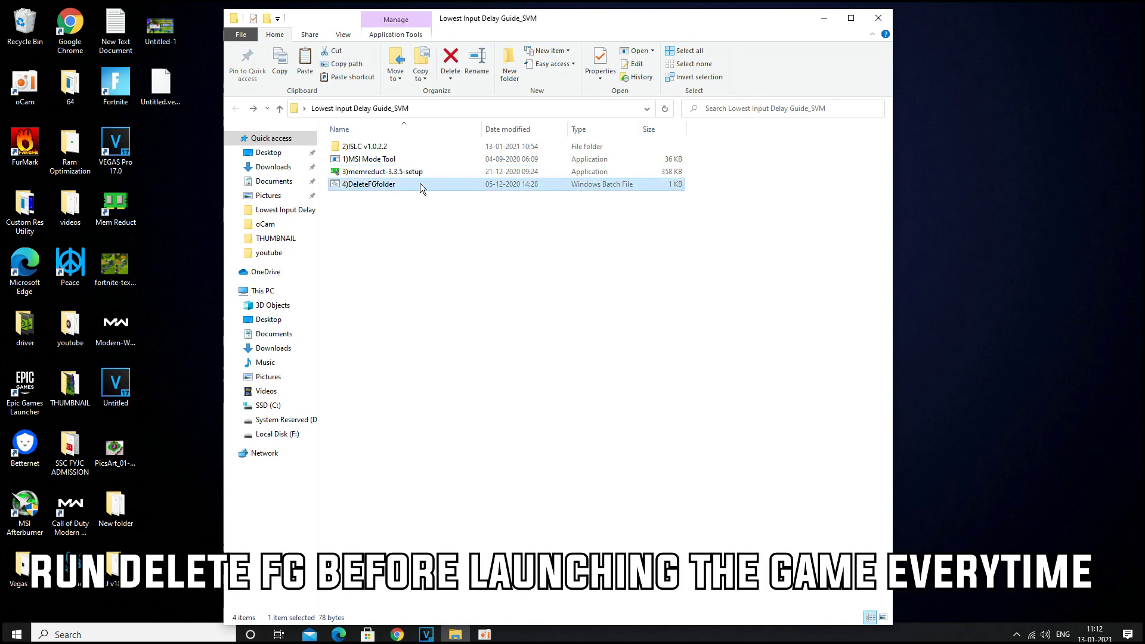
double_click(420, 183)
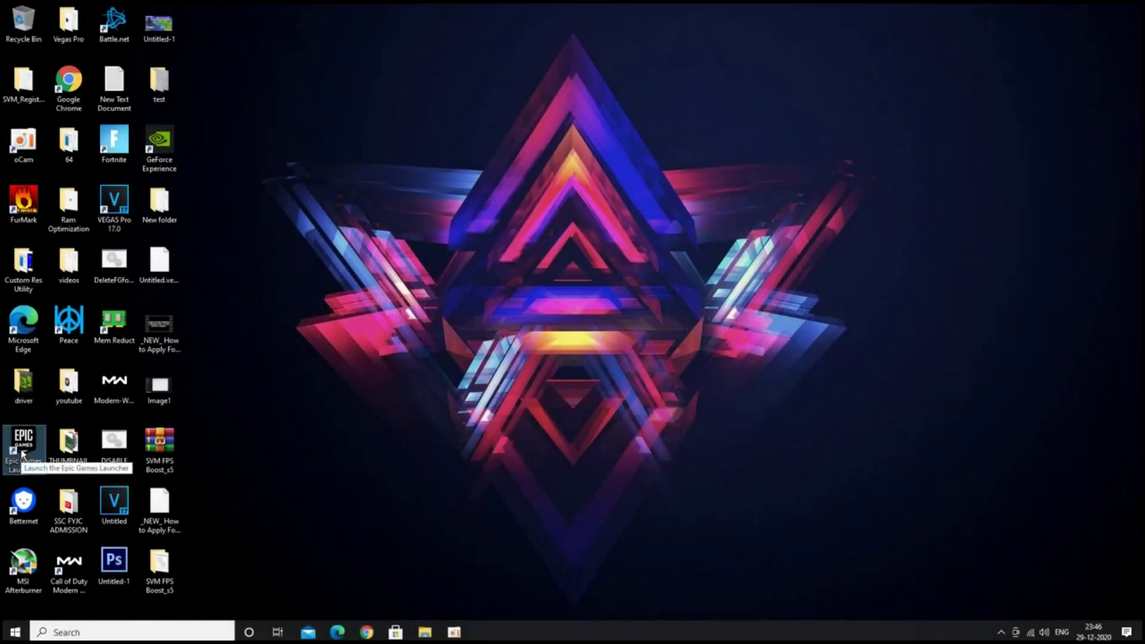
Launch the Epic Games Launcher and start verifying Fortnite's game files from the library.
double_click(23, 454)
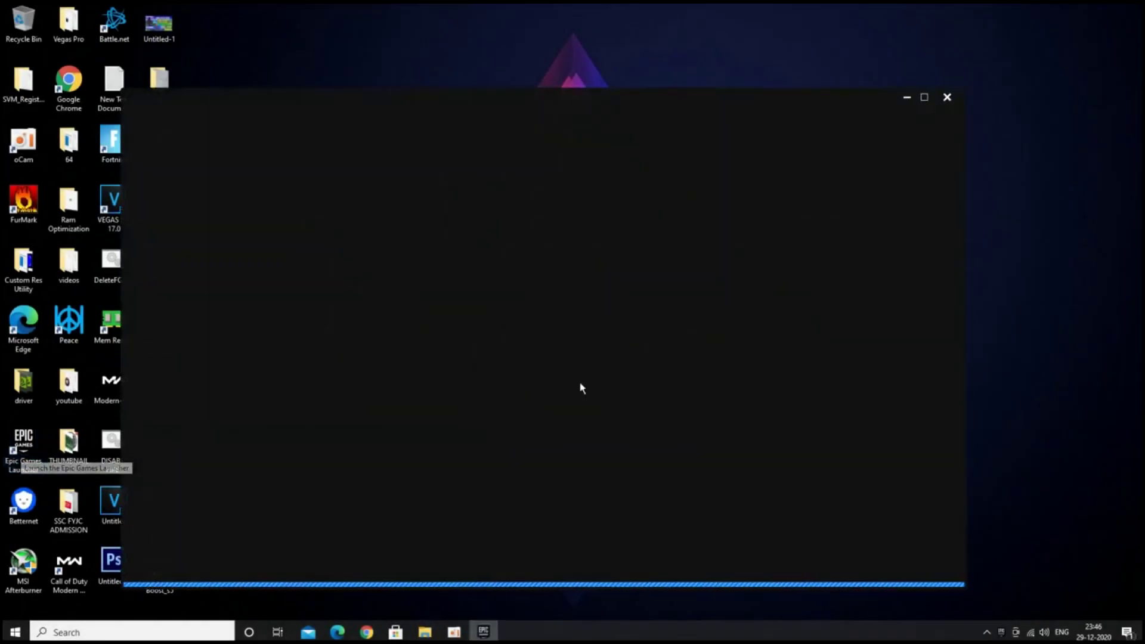
left_click_drag(780, 88, 823, 70)
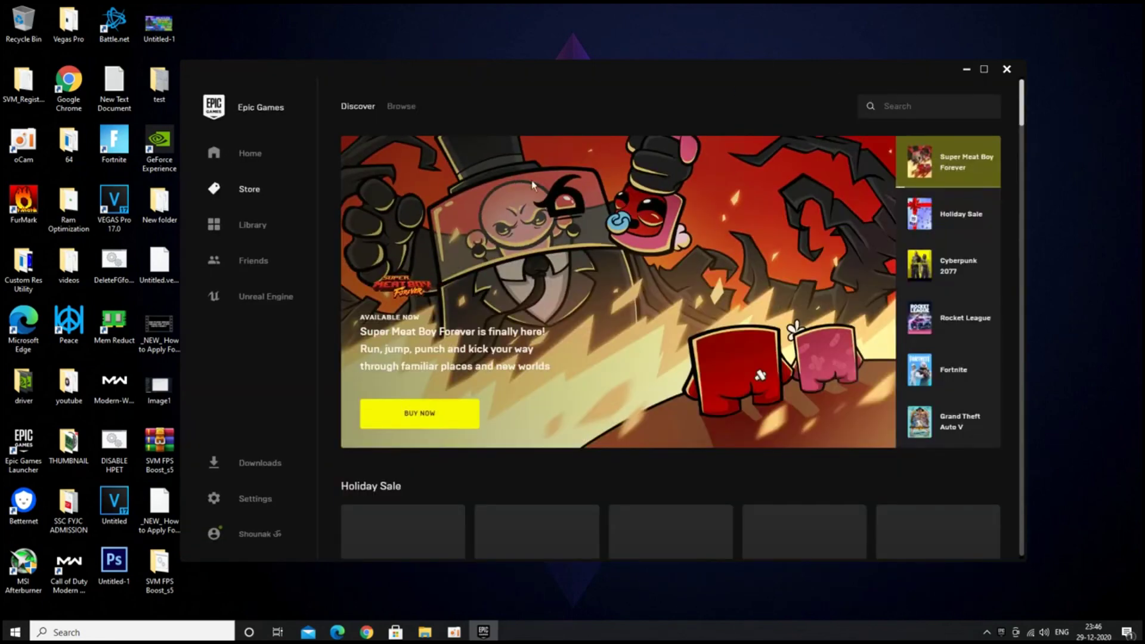
left_click(257, 228)
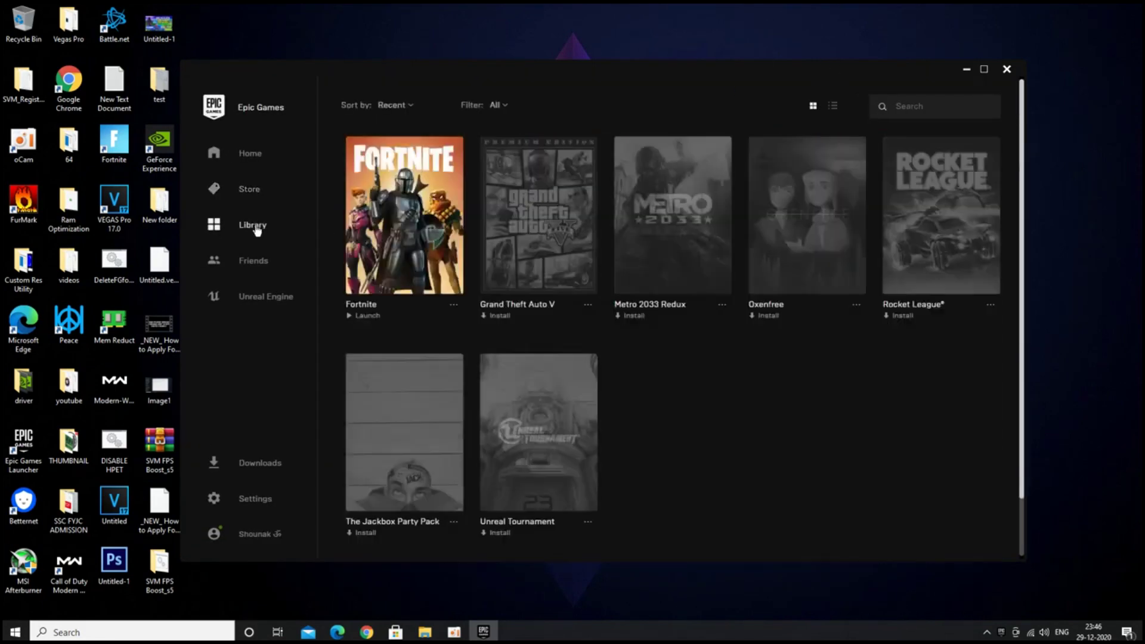
left_click(453, 305)
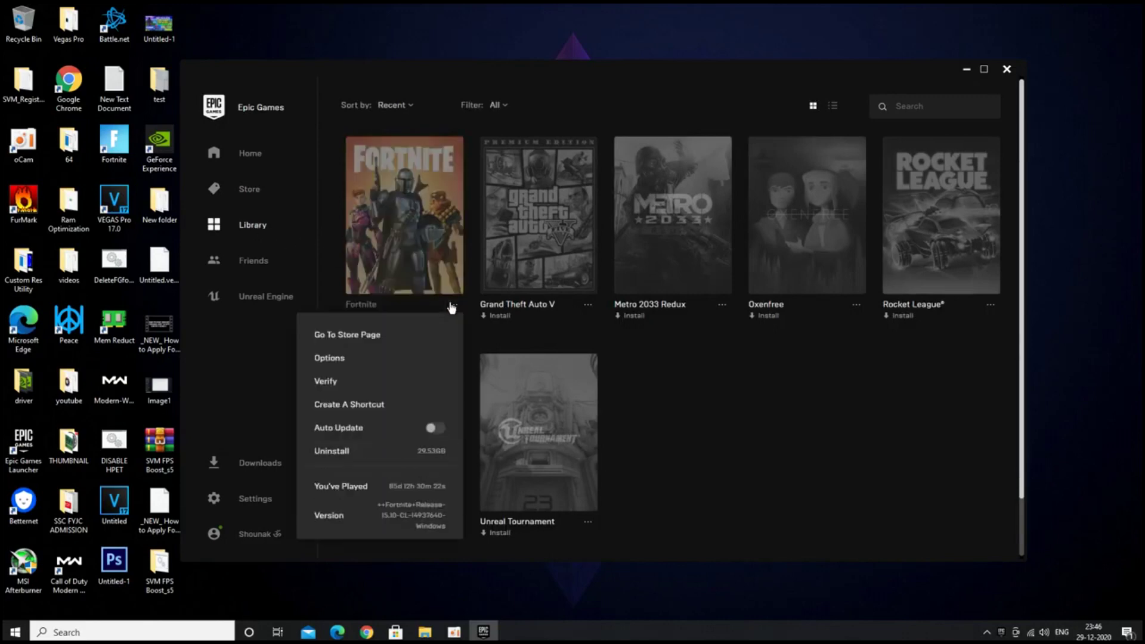
left_click(329, 386)
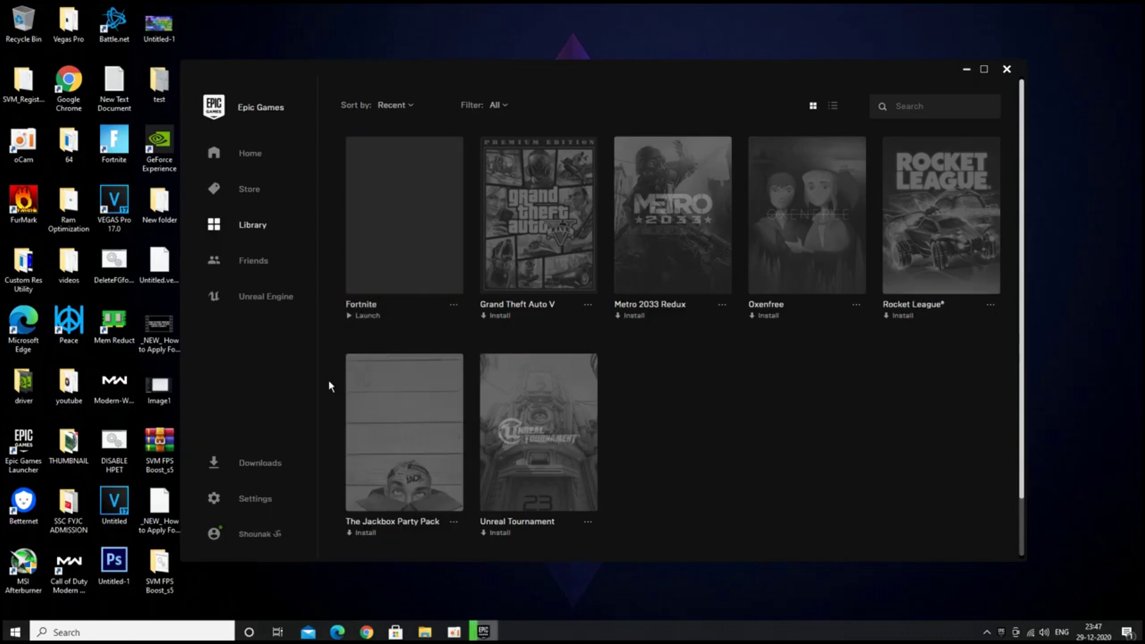